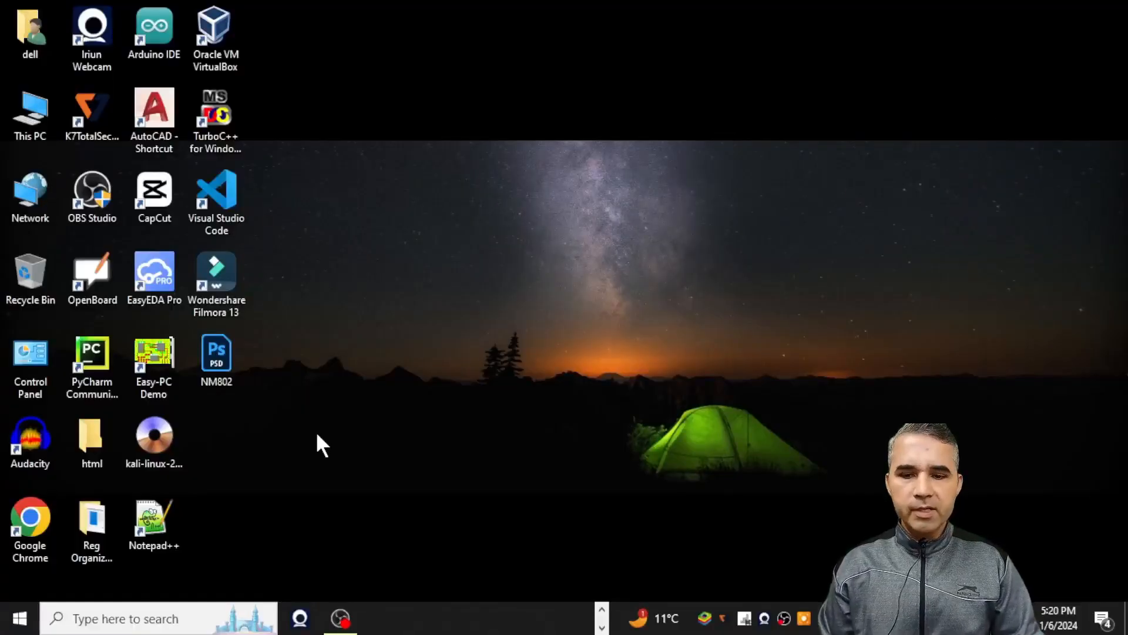
- Create a new Microsoft Excel worksheet on the desktop named 1, and open it in a maximized window
right_click(605, 280)
mouse_move(660, 504)
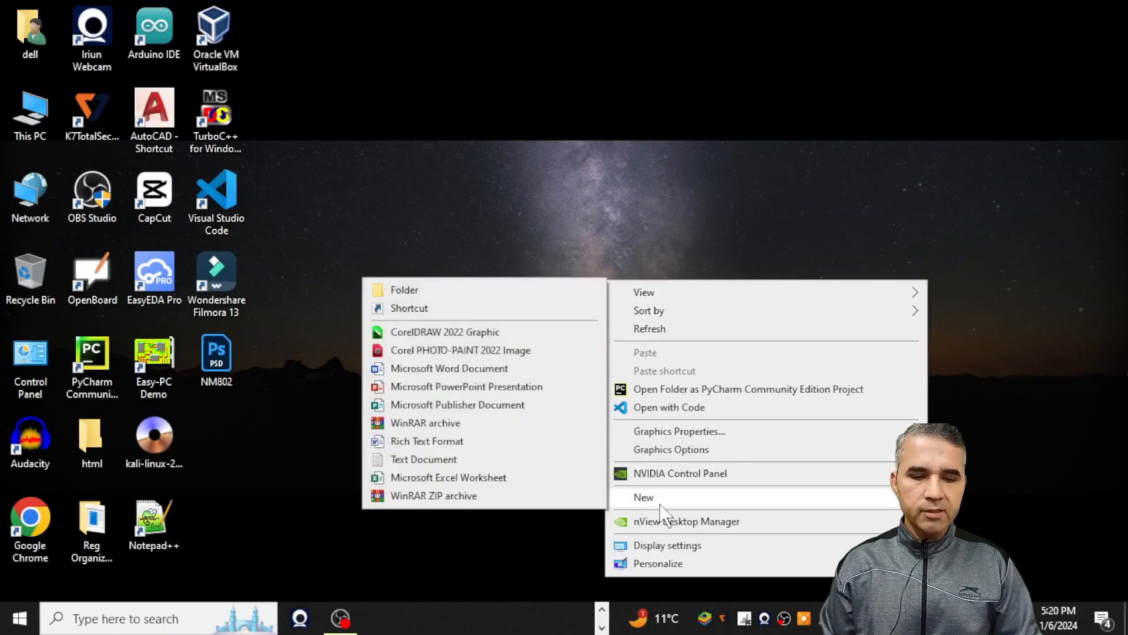
left_click(498, 478)
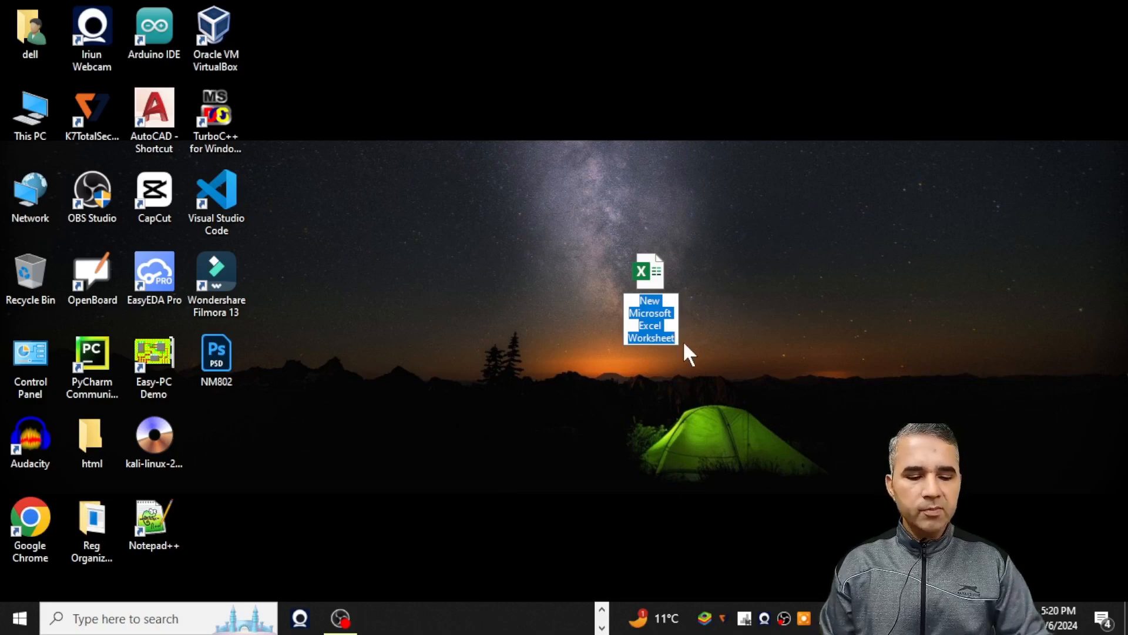
type("1")
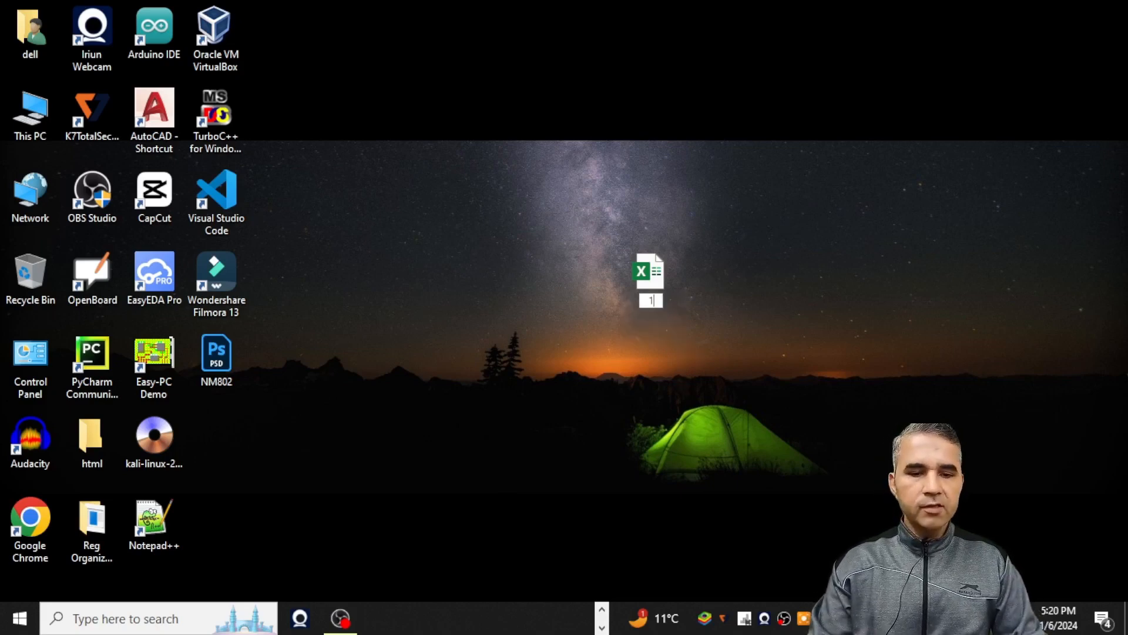
key("Return")
key("Return")
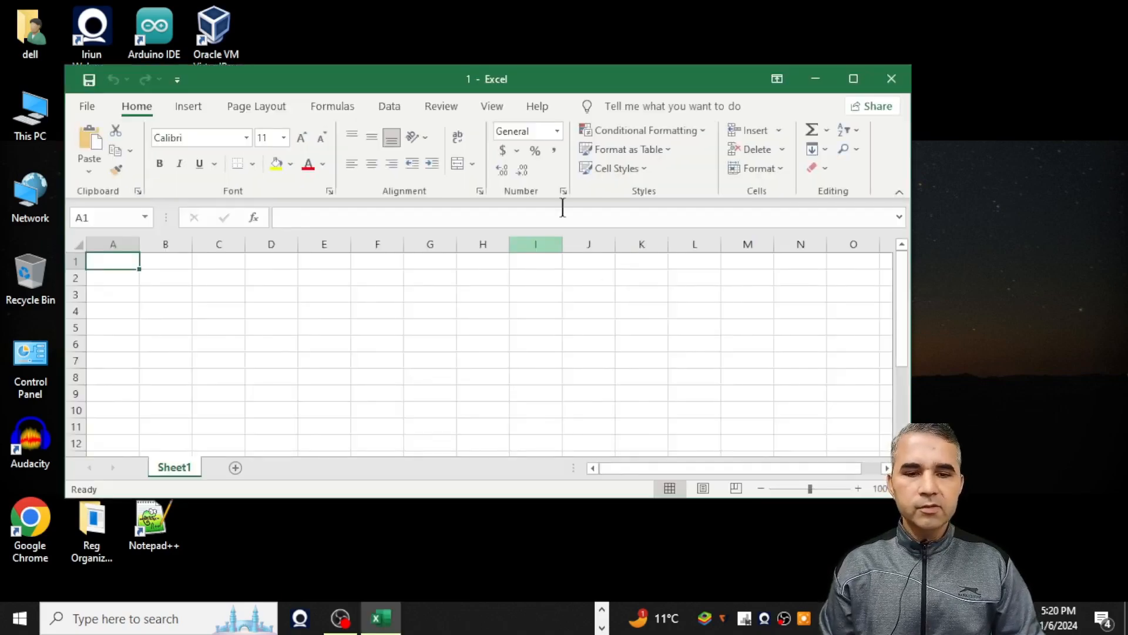
left_click(853, 78)
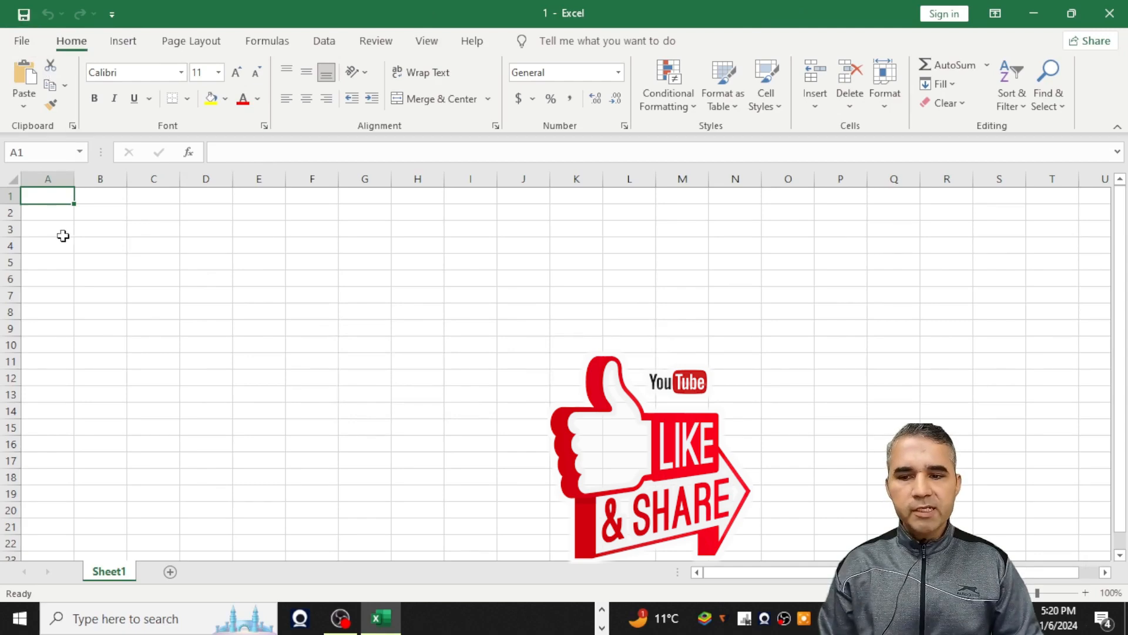
- Highlight the cells across row 3 starting at A3, and the range C1:C21 in column C
left_click_drag(65, 235, 1088, 227)
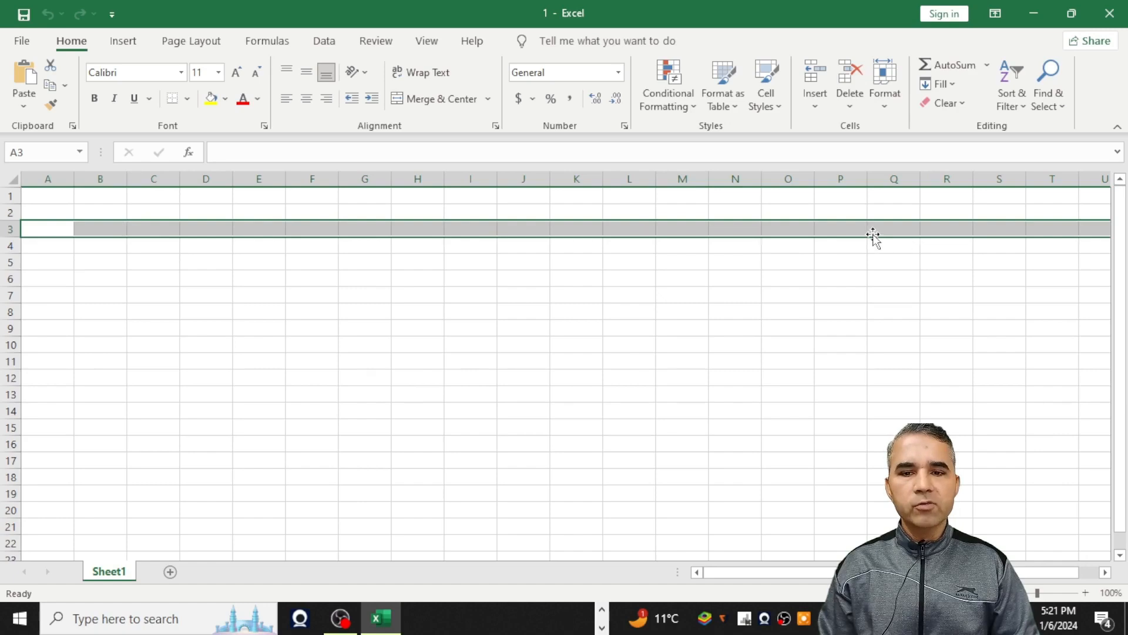
left_click(132, 209)
left_click_drag(138, 194, 141, 532)
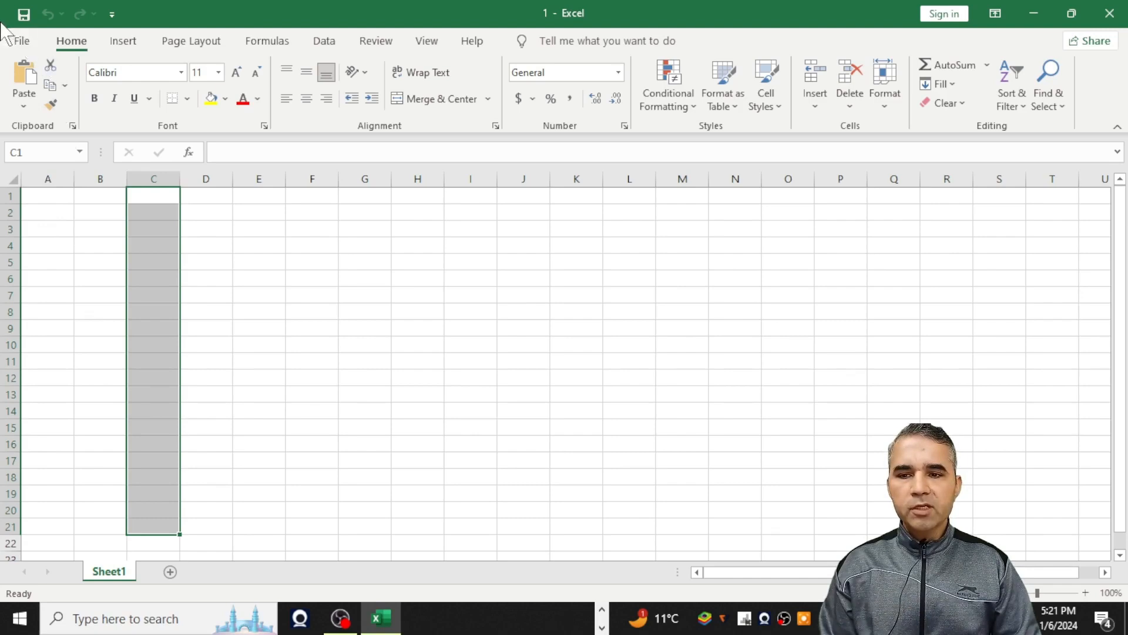
left_click(4, 3)
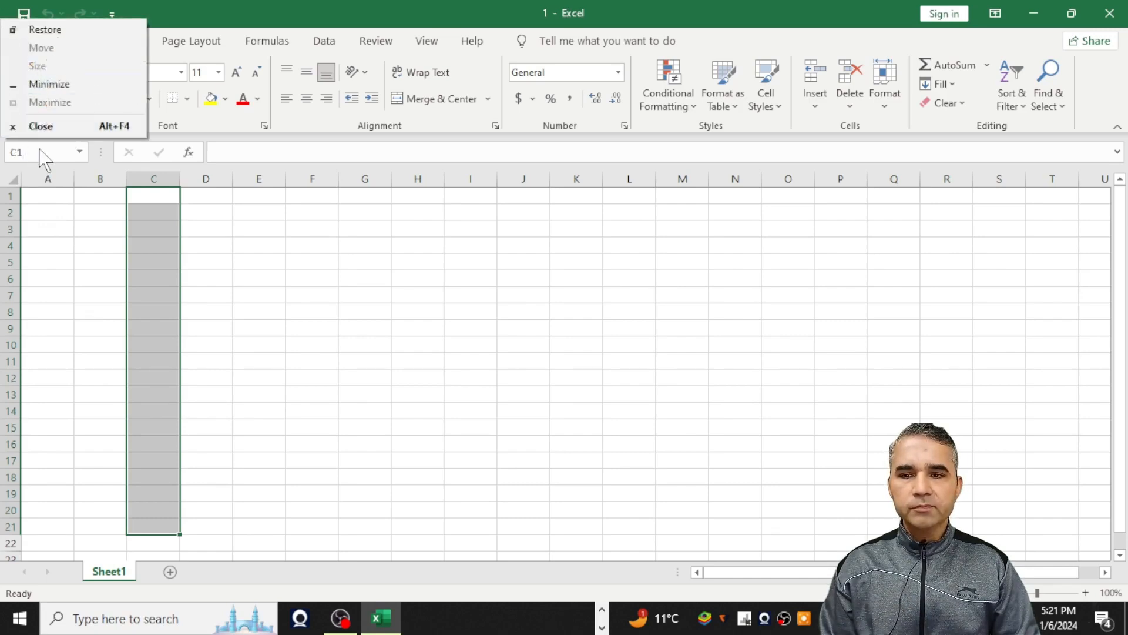
left_click(120, 140)
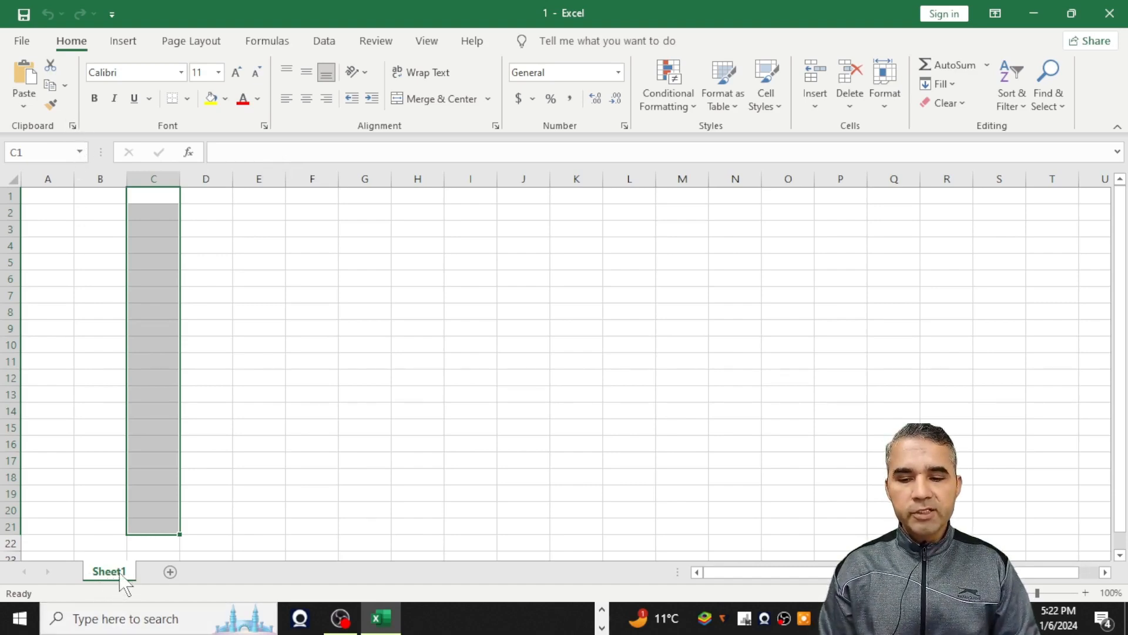
- Select the entire sheet to show the Name Box and formula bar, and return the selection to cell C3
left_click(10, 178)
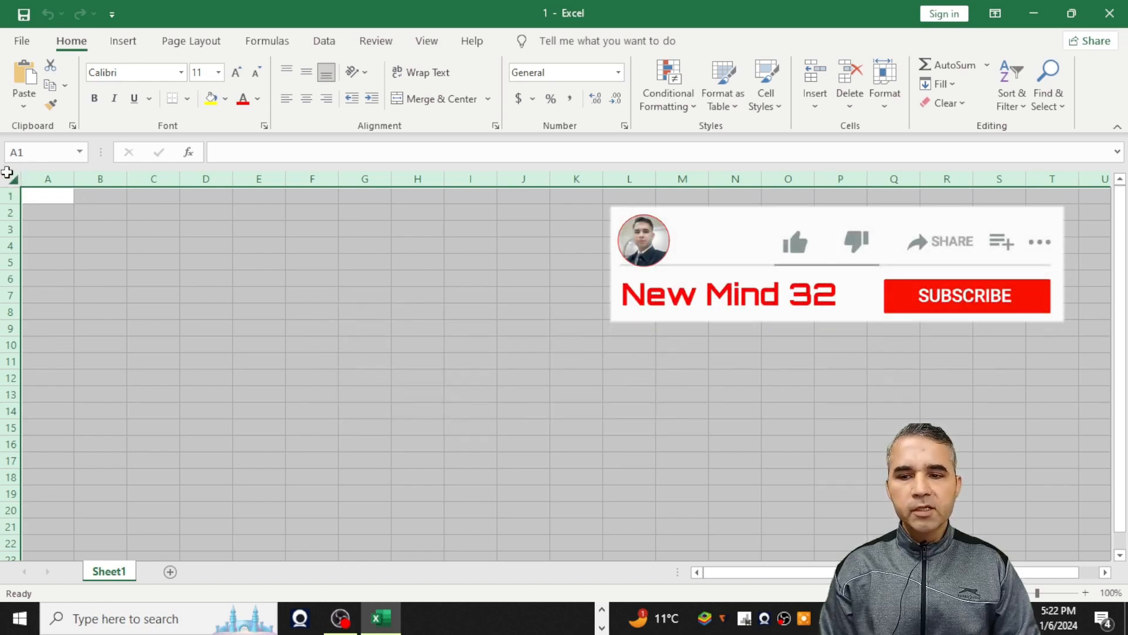
left_click(38, 152)
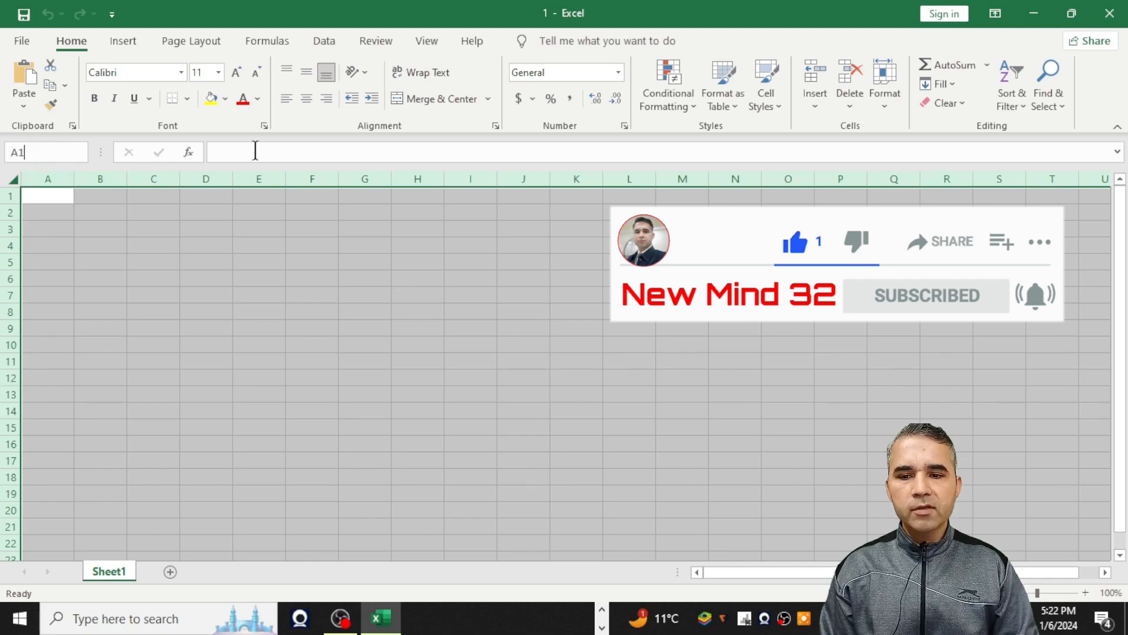
left_click(235, 151)
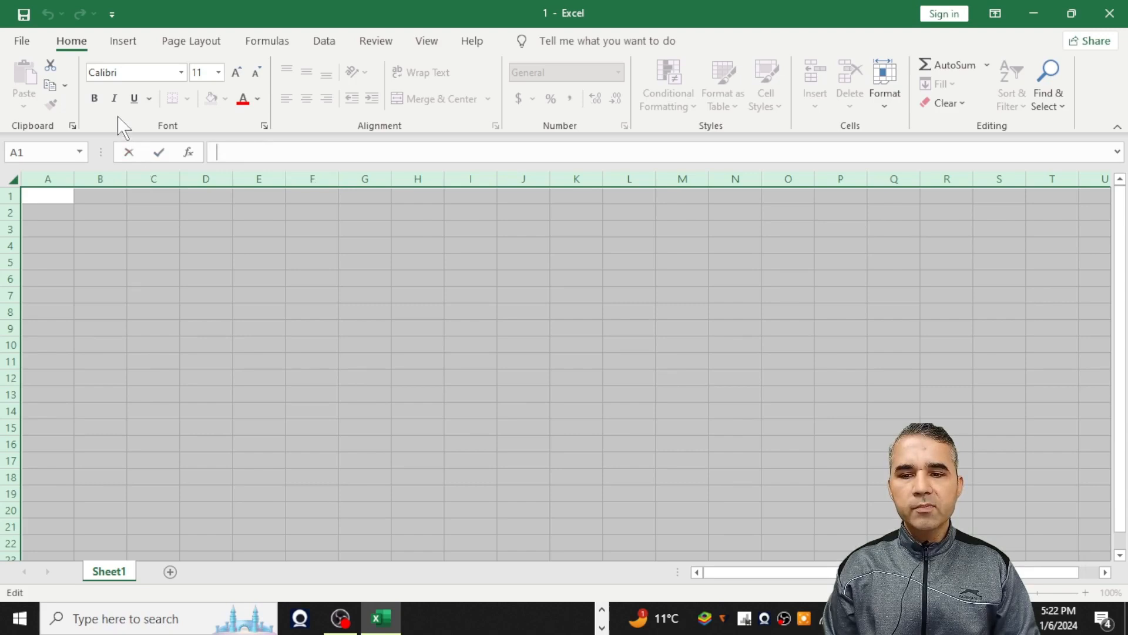
left_click(166, 227)
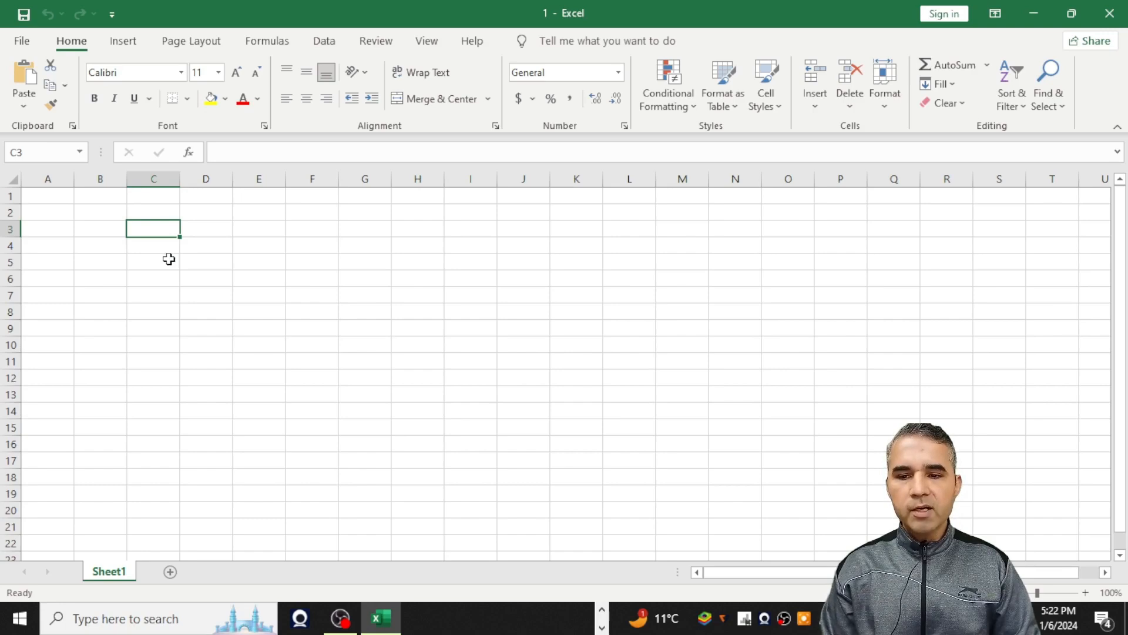
- Zoom the sheet in to 160% and look through its rows, returning to row 1
scroll(168, 259, "up", 4)
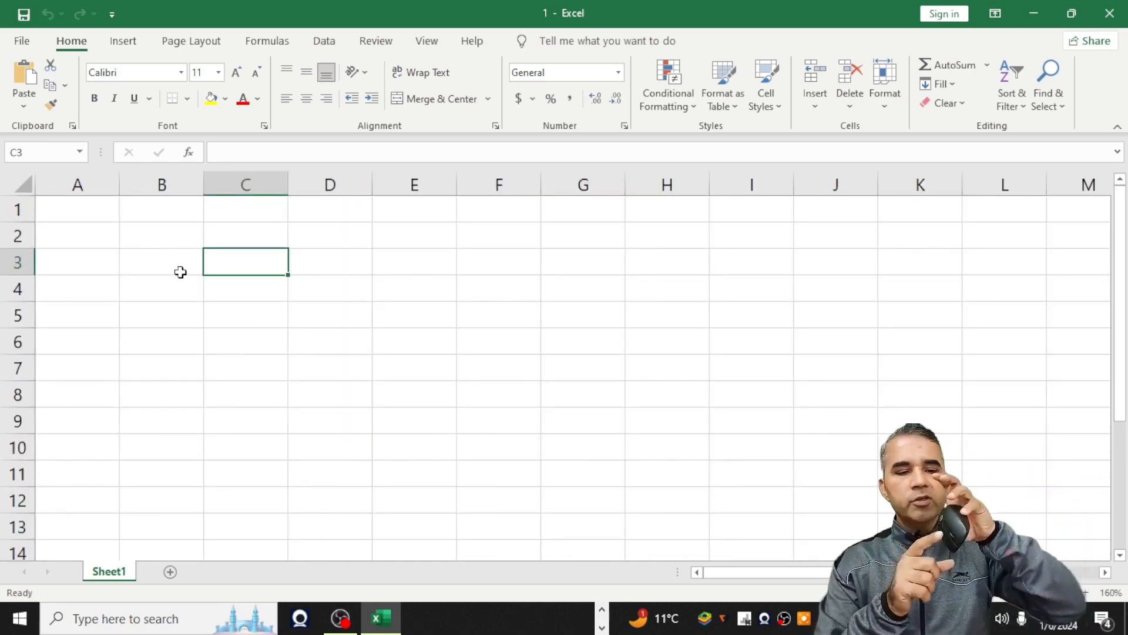
scroll(181, 272, "down", 2)
scroll(181, 272, "down", 4)
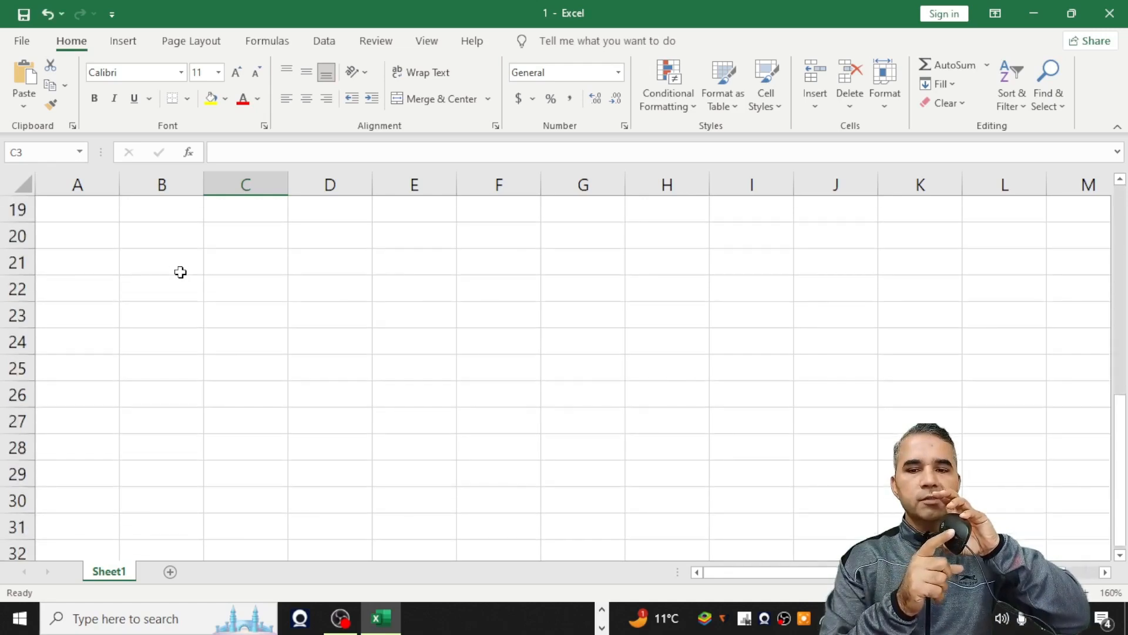
scroll(180, 272, "up", 6)
scroll(181, 272, "down", 7)
scroll(181, 272, "down", 10)
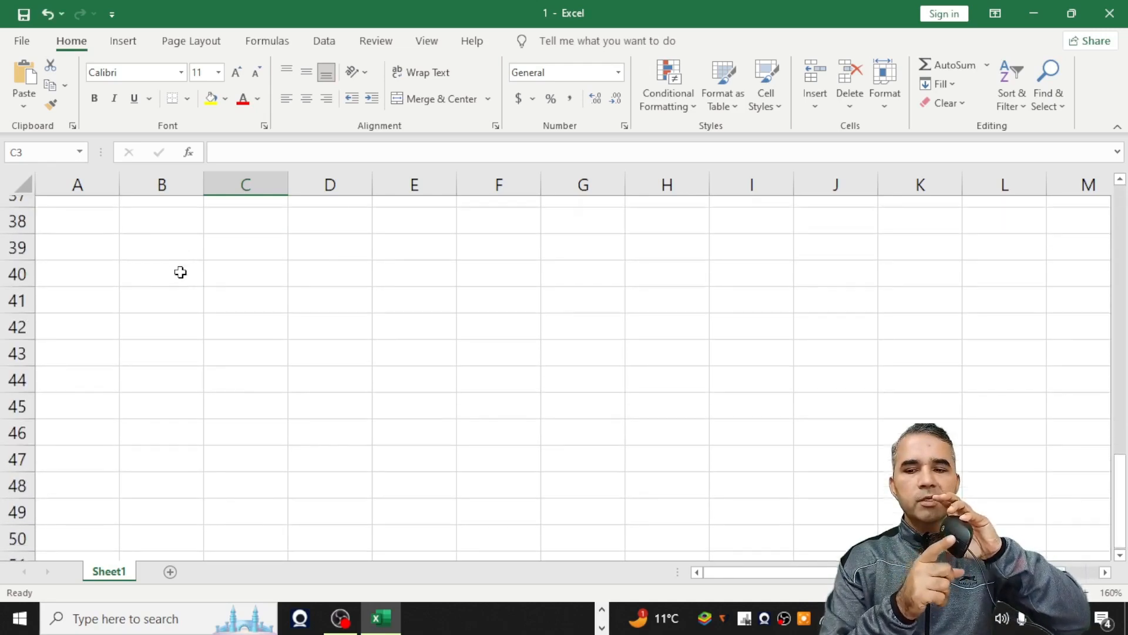
scroll(180, 272, "up", 12)
scroll(180, 272, "up", 5)
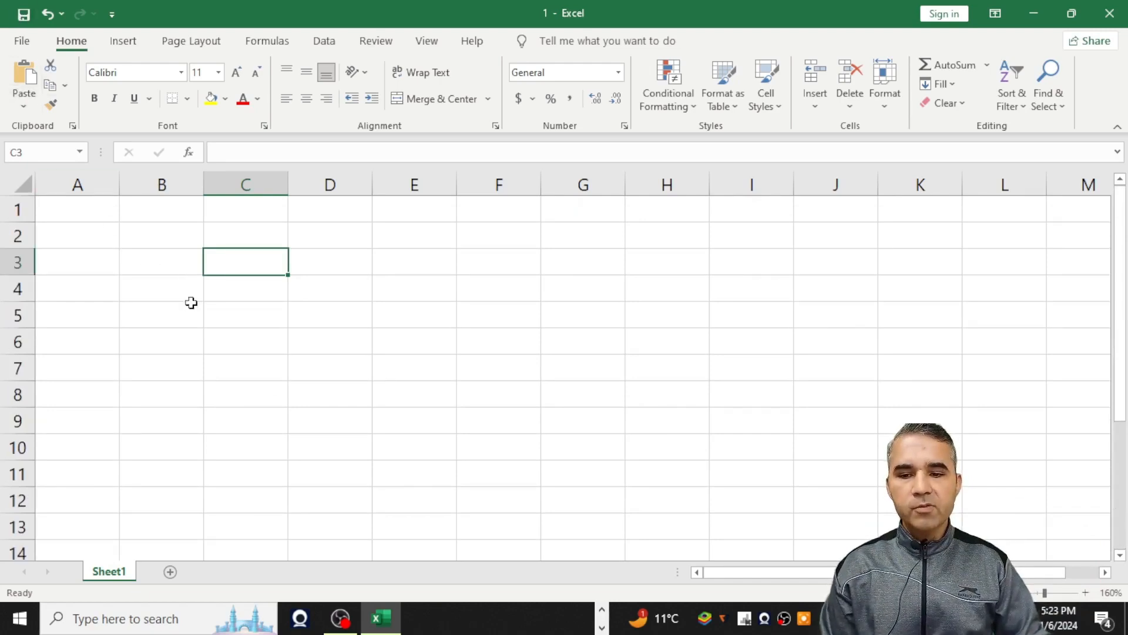
- Zoom the sheet out to 55% and look through the rows at the reduced size
scroll(191, 302, "down", 6, "ctrl")
scroll(178, 271, "down", 1, "ctrl")
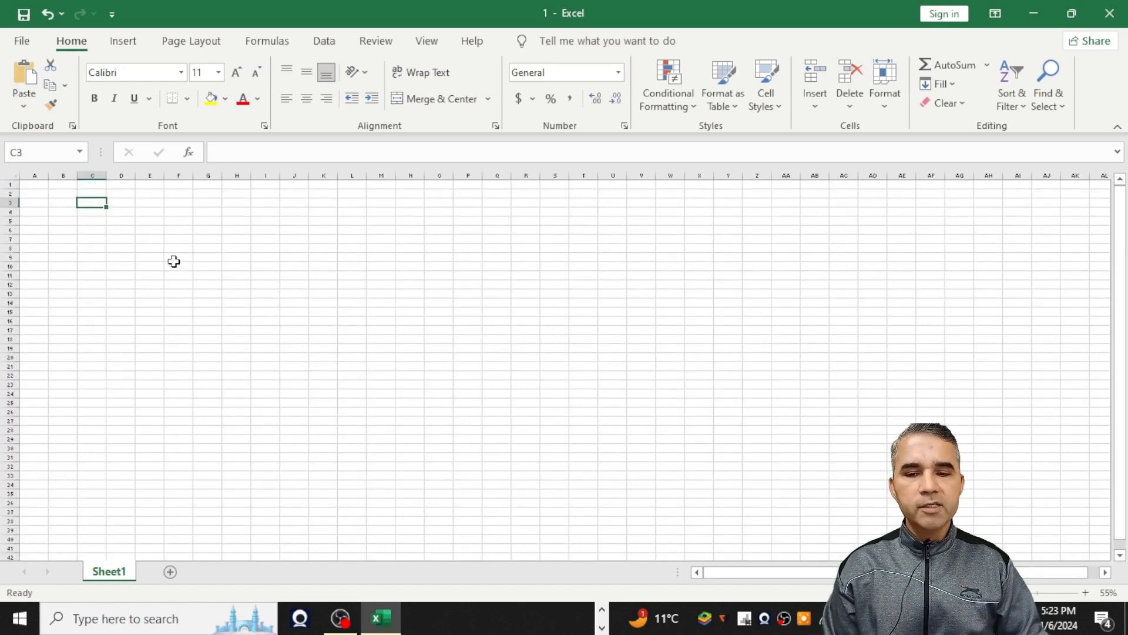
scroll(171, 257, "down", 6)
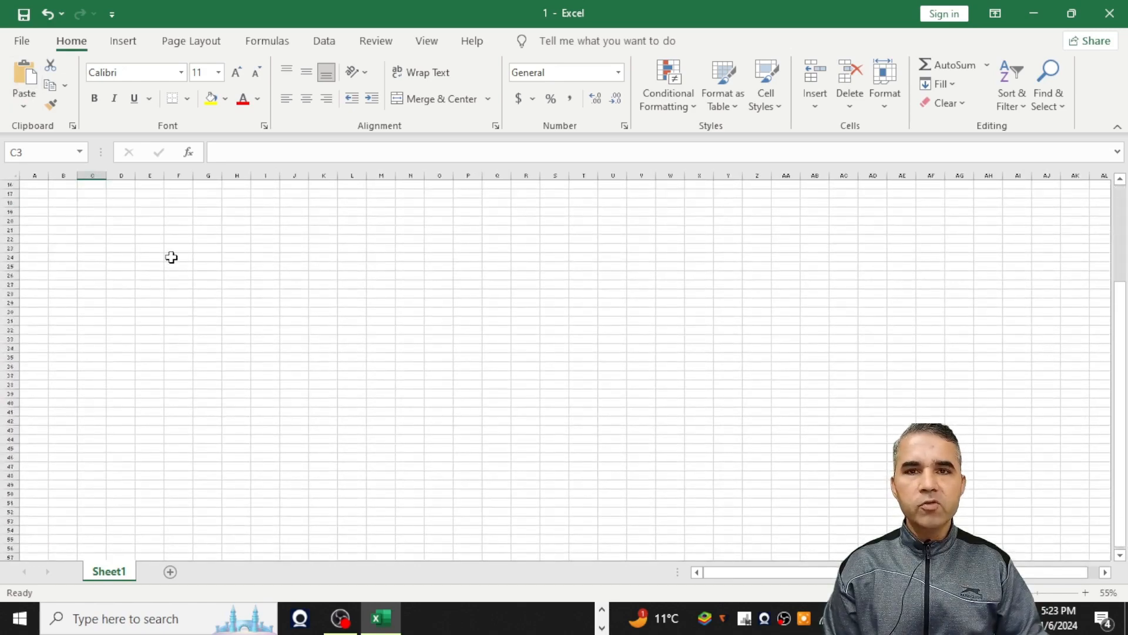
scroll(165, 250, "up", 6)
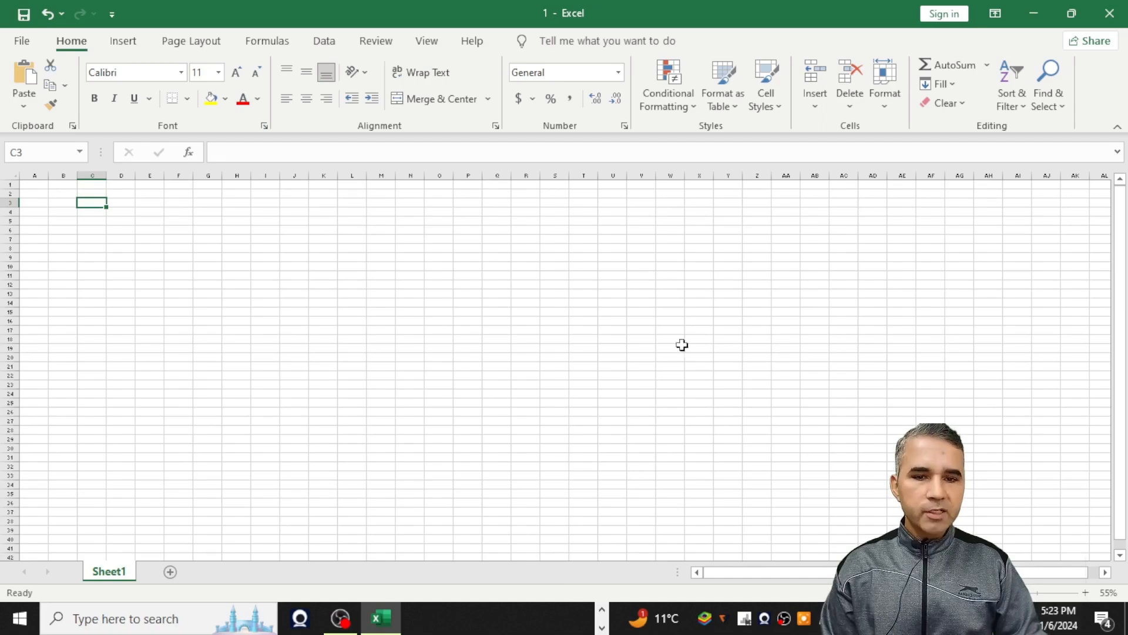
- Enlarge the sheet view step by step to the 400% zoom level
left_click(1085, 593)
left_click(1086, 593)
left_click(1086, 593)
left_click(1086, 593)
left_click(1086, 593)
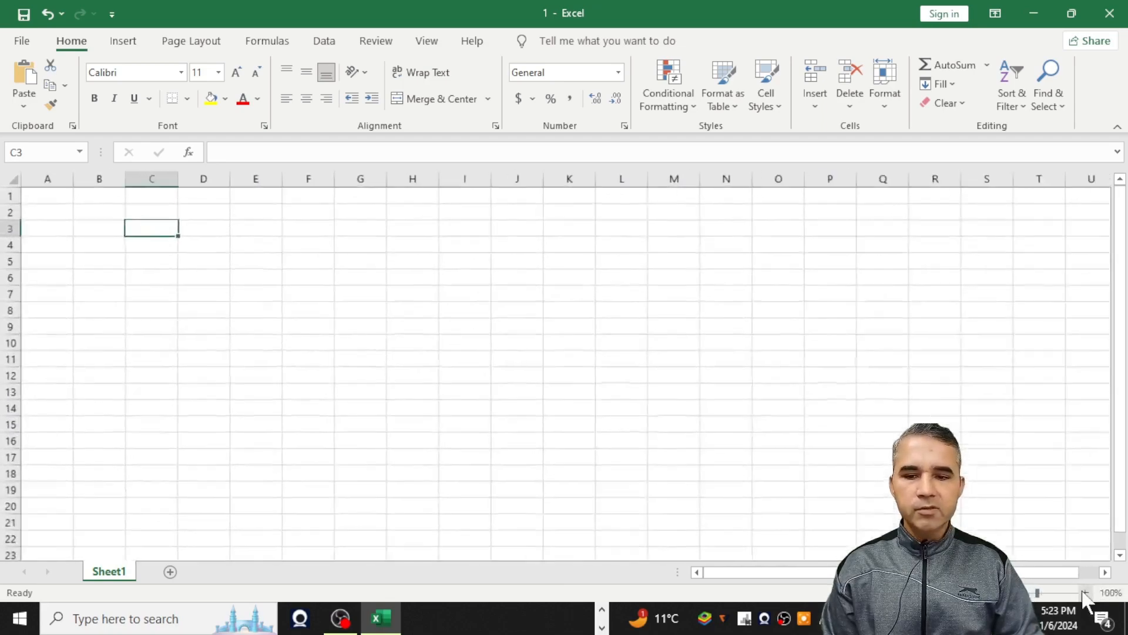
left_click(1086, 593)
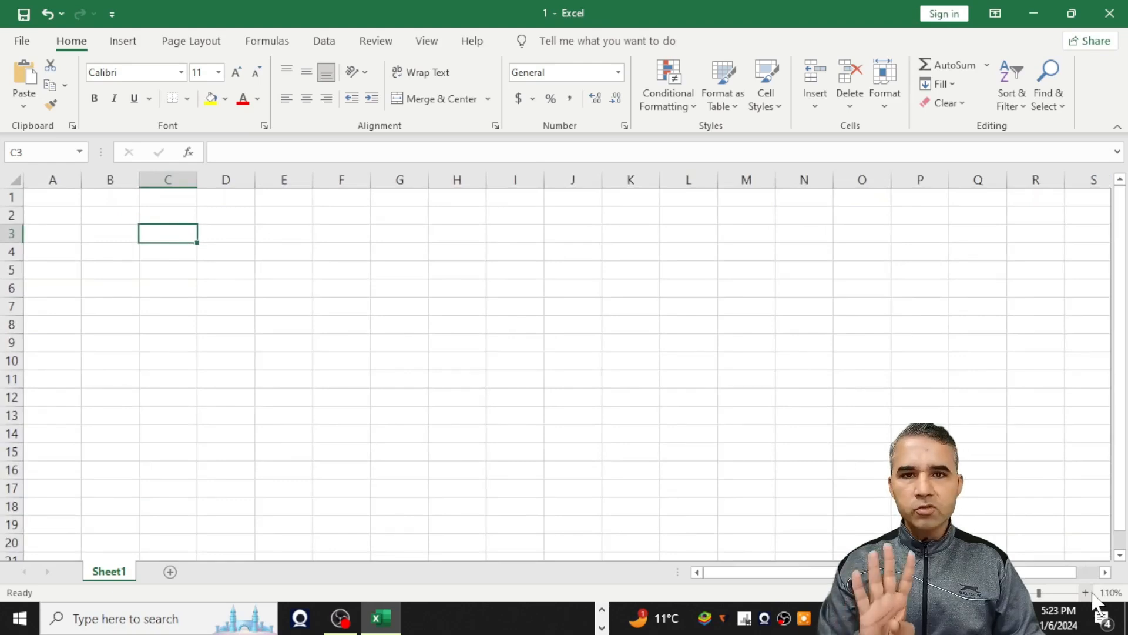
left_click(1086, 593)
left_click(1085, 593)
left_click(1085, 593)
left_click(1086, 593)
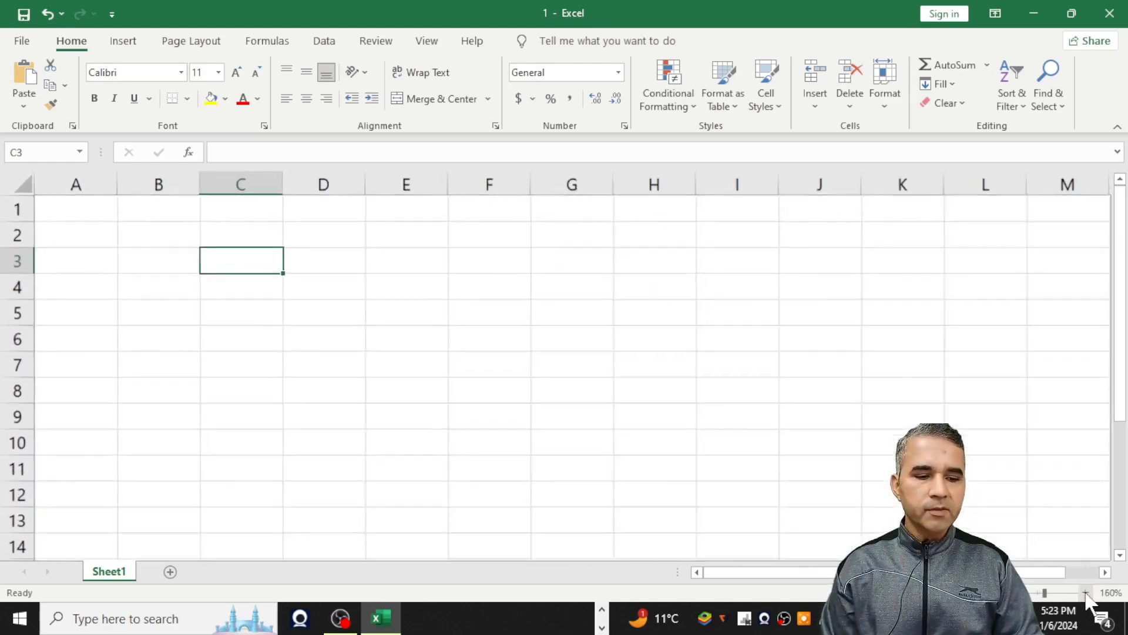
left_click(1086, 593)
left_click(1085, 593)
left_click(1085, 593)
left_click(1085, 593)
left_click(1085, 593)
left_click(1086, 593)
left_click(1085, 593)
left_click(1085, 593)
left_click(1086, 593)
left_click(1085, 593)
left_click(1086, 593)
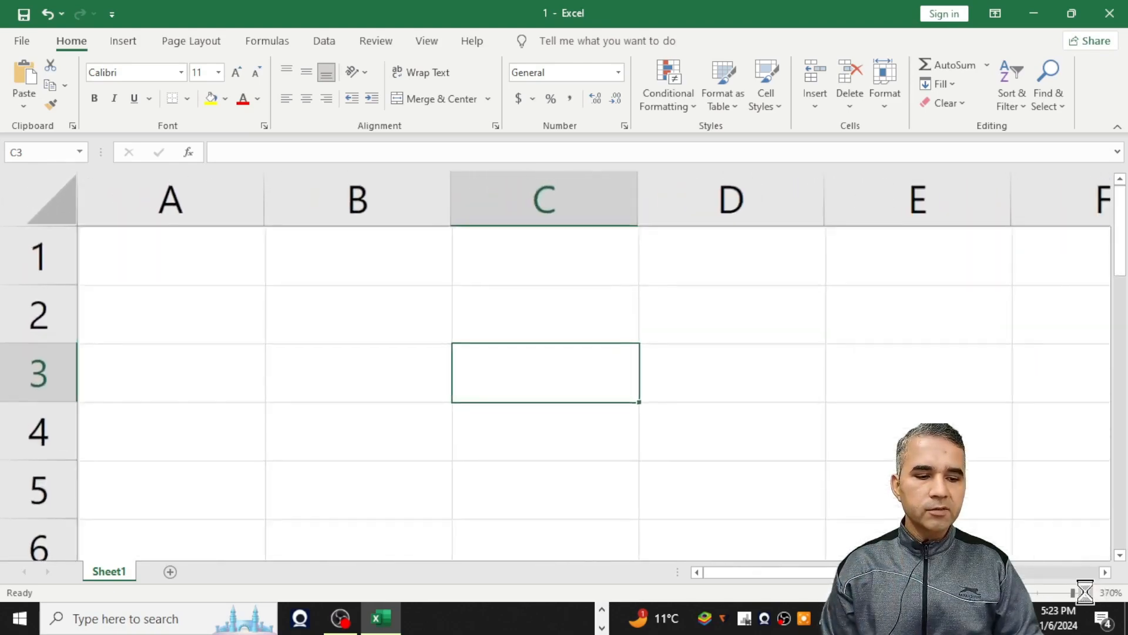
left_click(1086, 593)
left_click(1086, 593)
left_click(1086, 593)
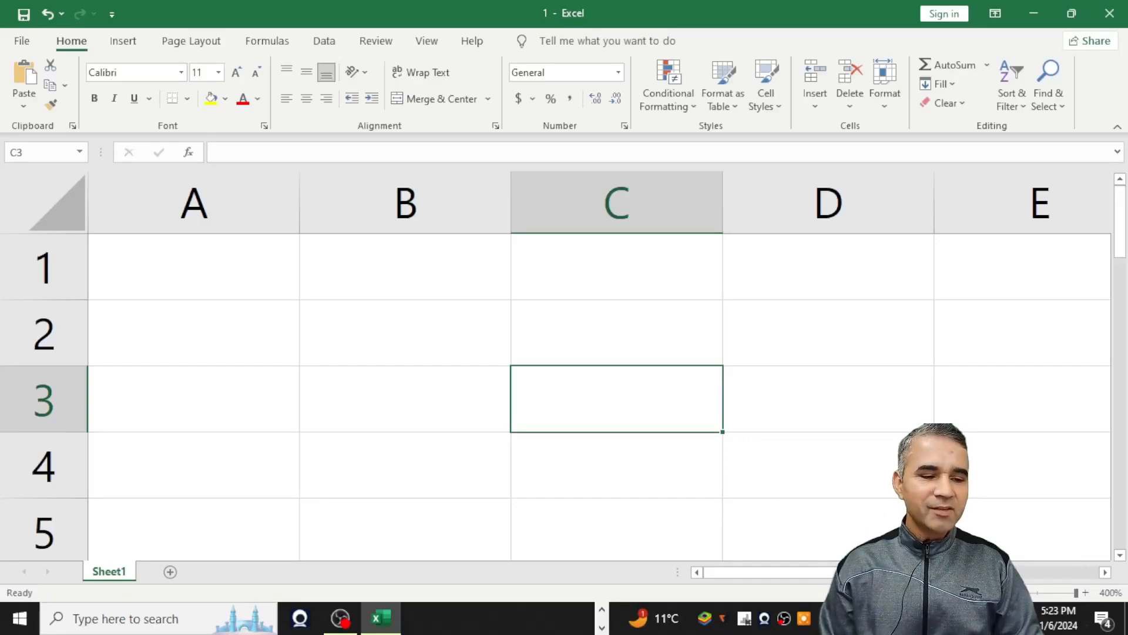
- Reduce the sheet view step by step to the 100% zoom level
left_click(990, 593)
left_click(991, 593)
left_click(991, 593)
left_click(991, 593)
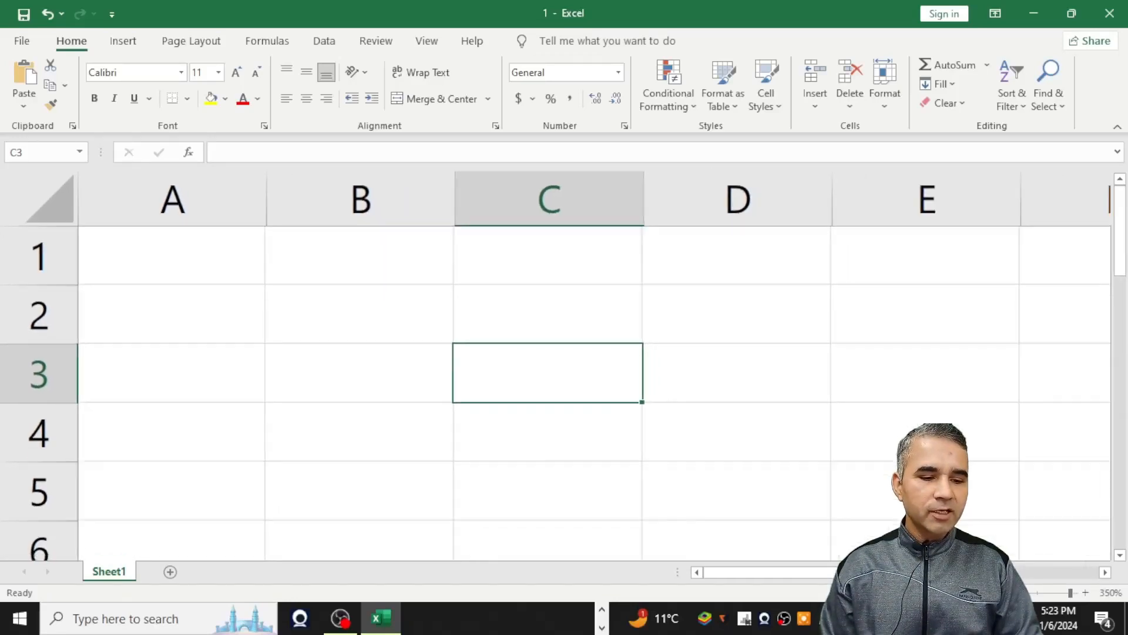
left_click(991, 593)
left_click(991, 593)
left_click(991, 593)
left_click(990, 593)
left_click(991, 593)
left_click(991, 593)
left_click(991, 593)
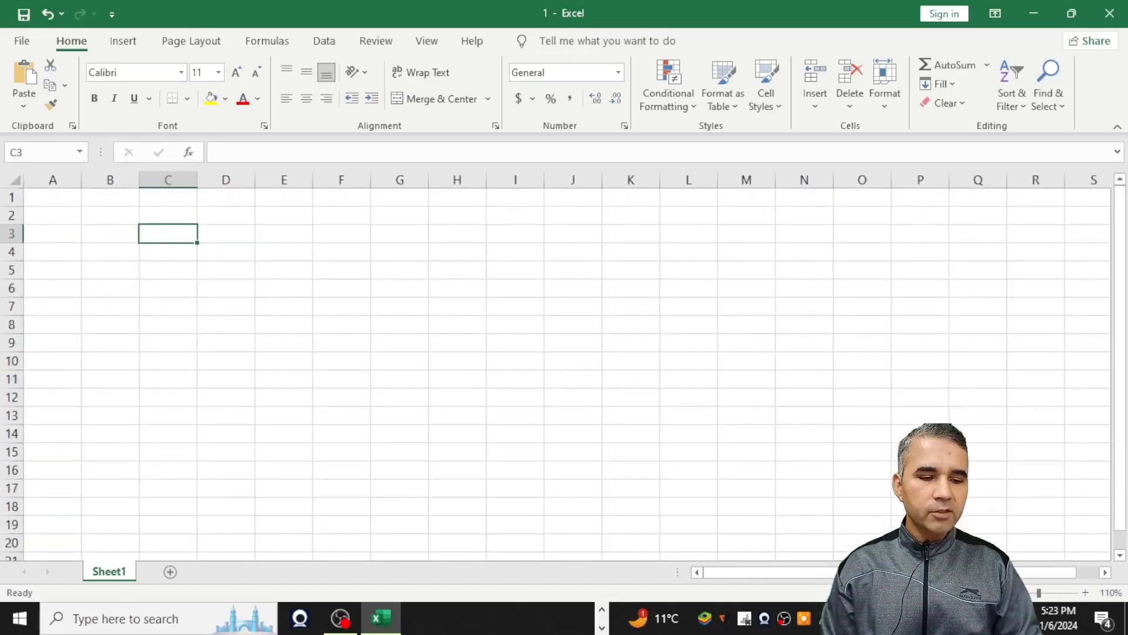
left_click(991, 593)
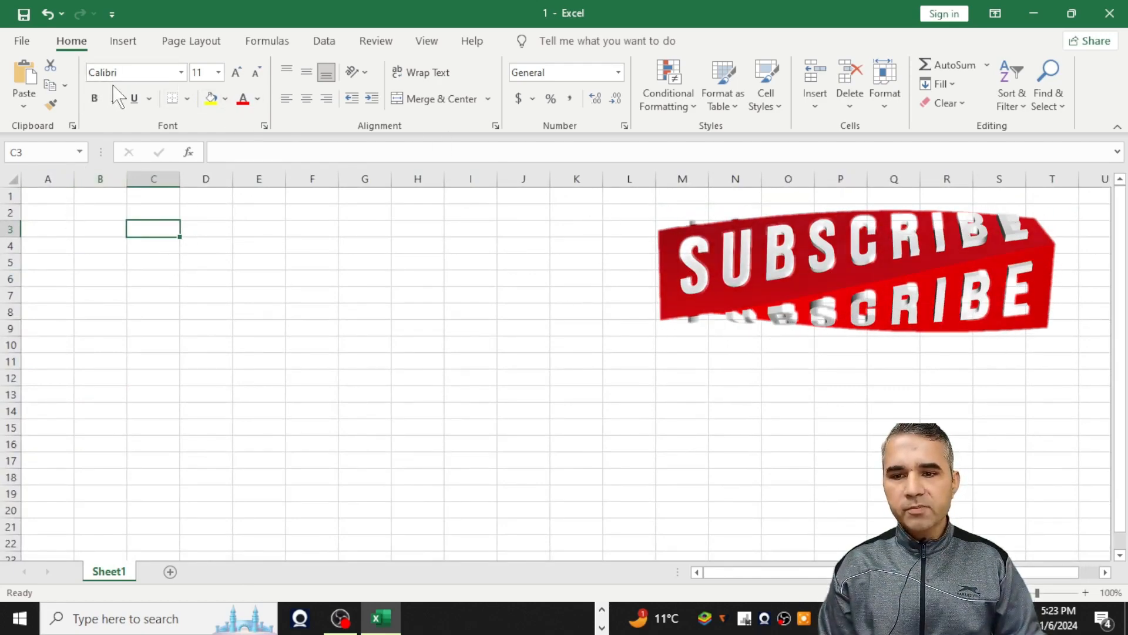
- View the list of available fonts for cell C3 and close it without choosing one
left_click(140, 73)
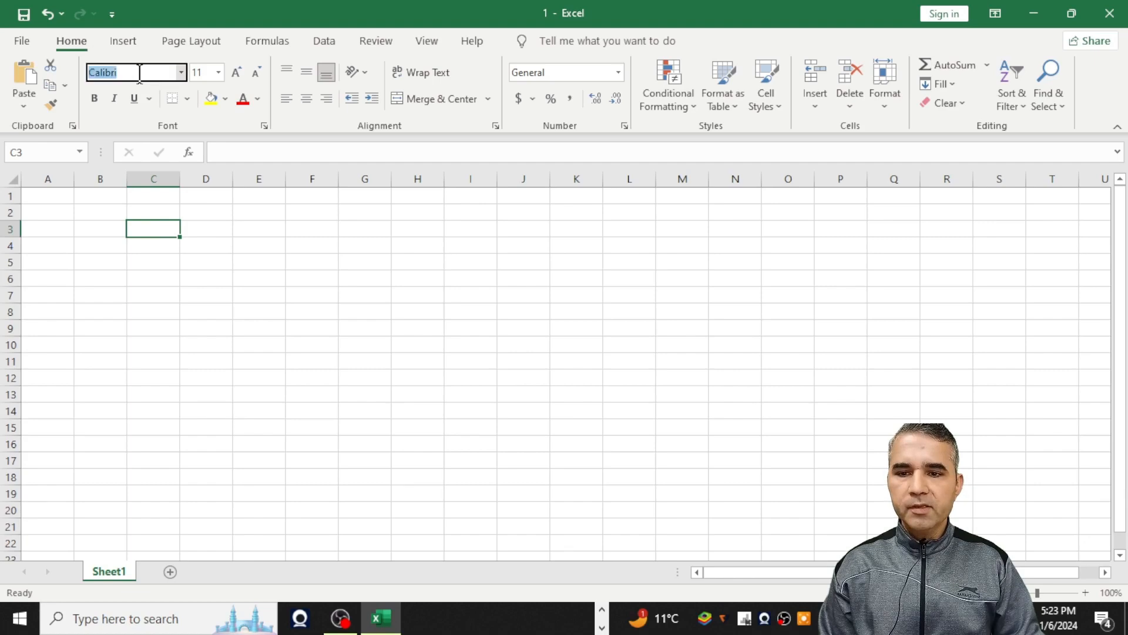
left_click(181, 72)
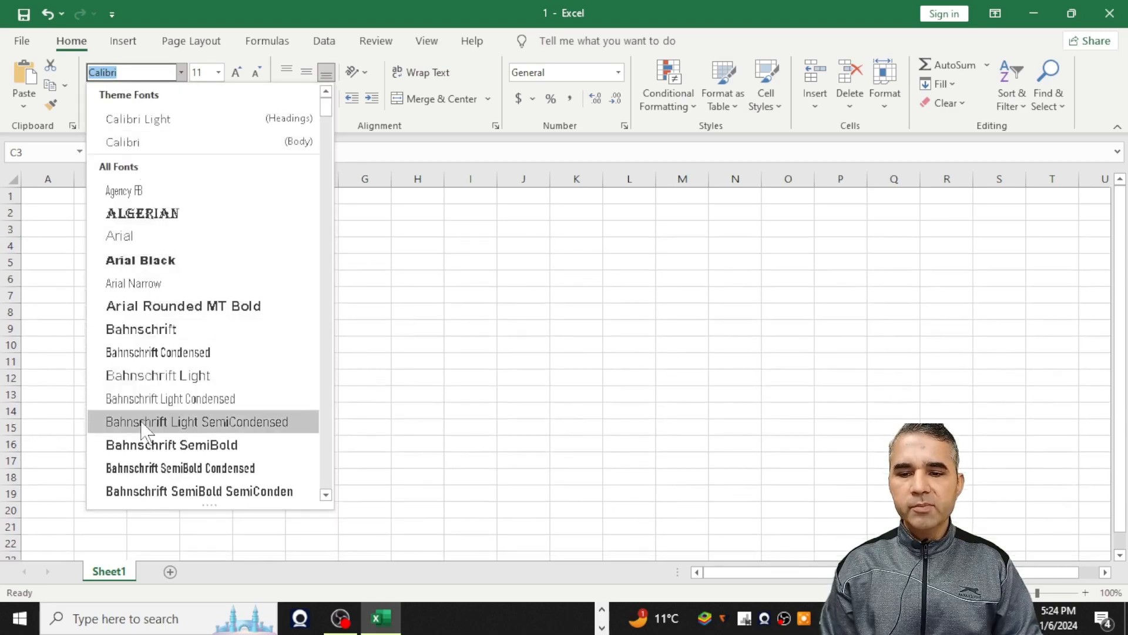
left_click(463, 267)
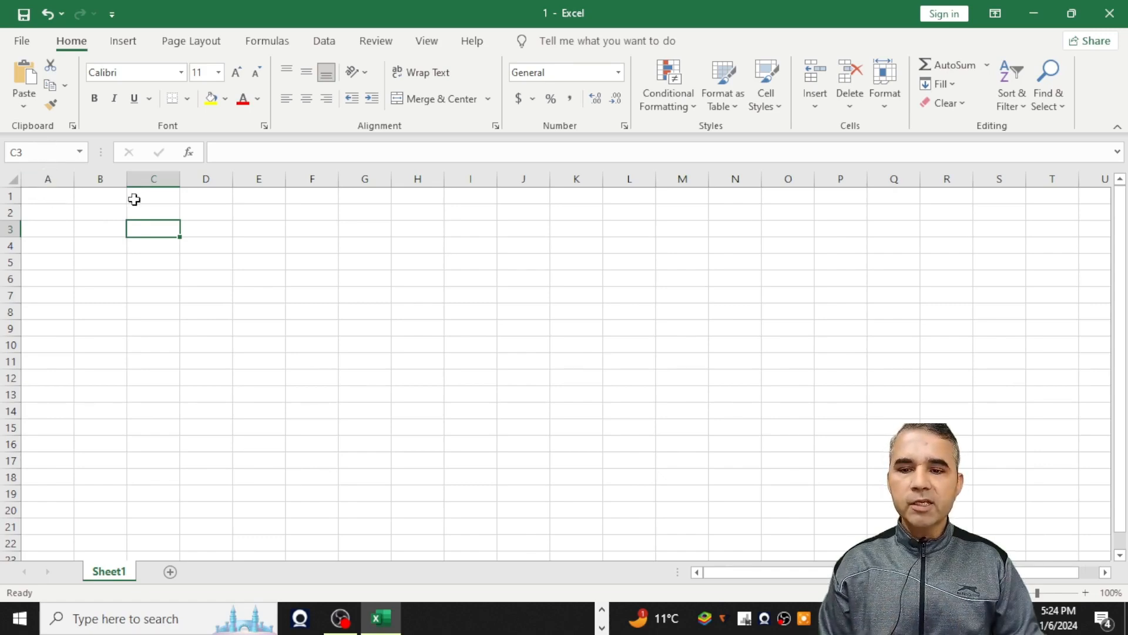
- Select individual cells in the grid one after another, including G6 and C9
left_click(252, 285)
left_click(342, 281)
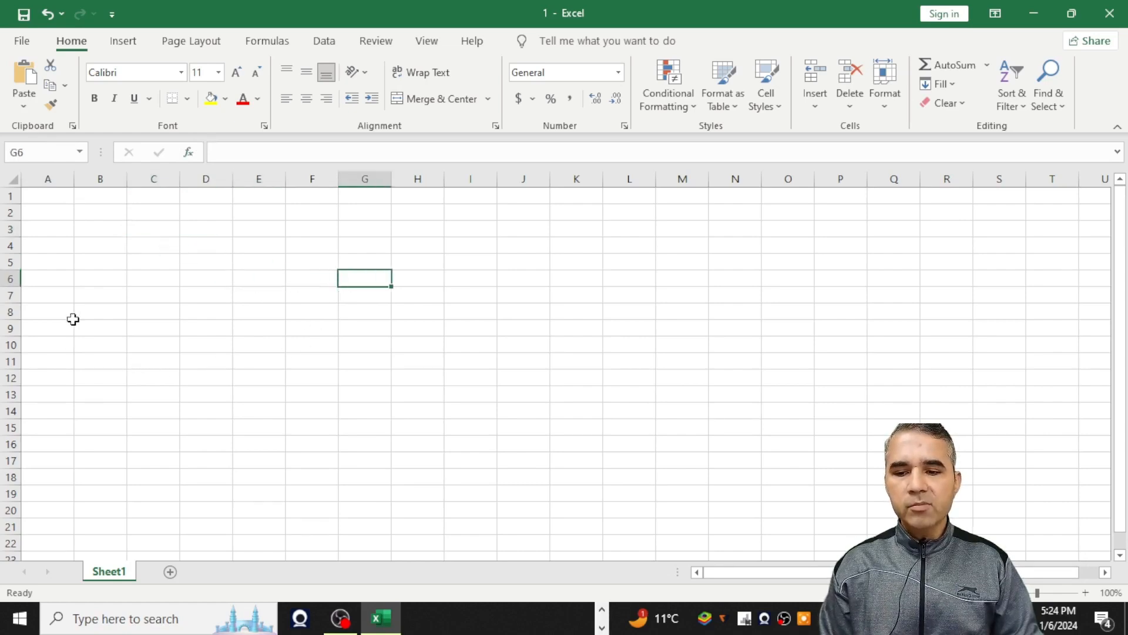
left_click(132, 326)
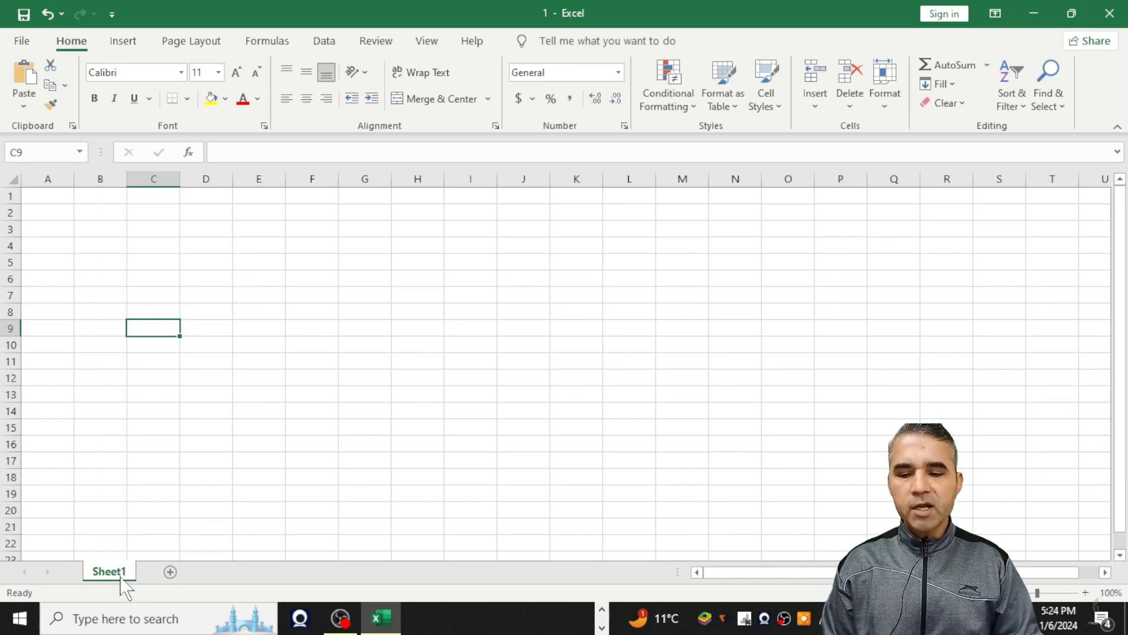
- Add two new blank worksheets to the workbook after Sheet1
left_click(171, 573)
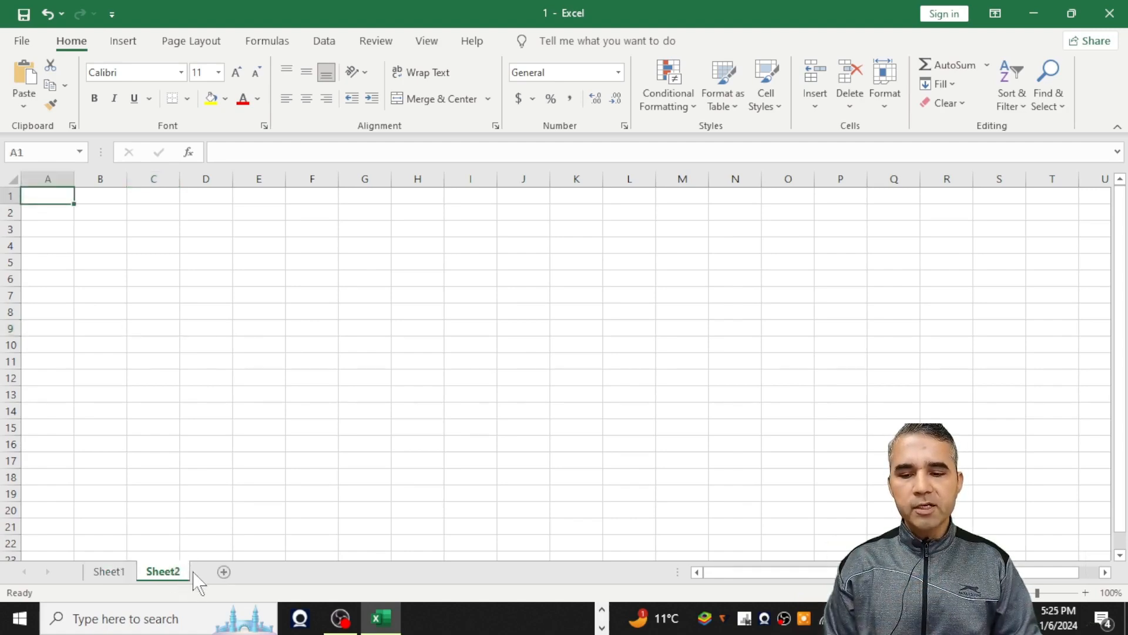
left_click(224, 572)
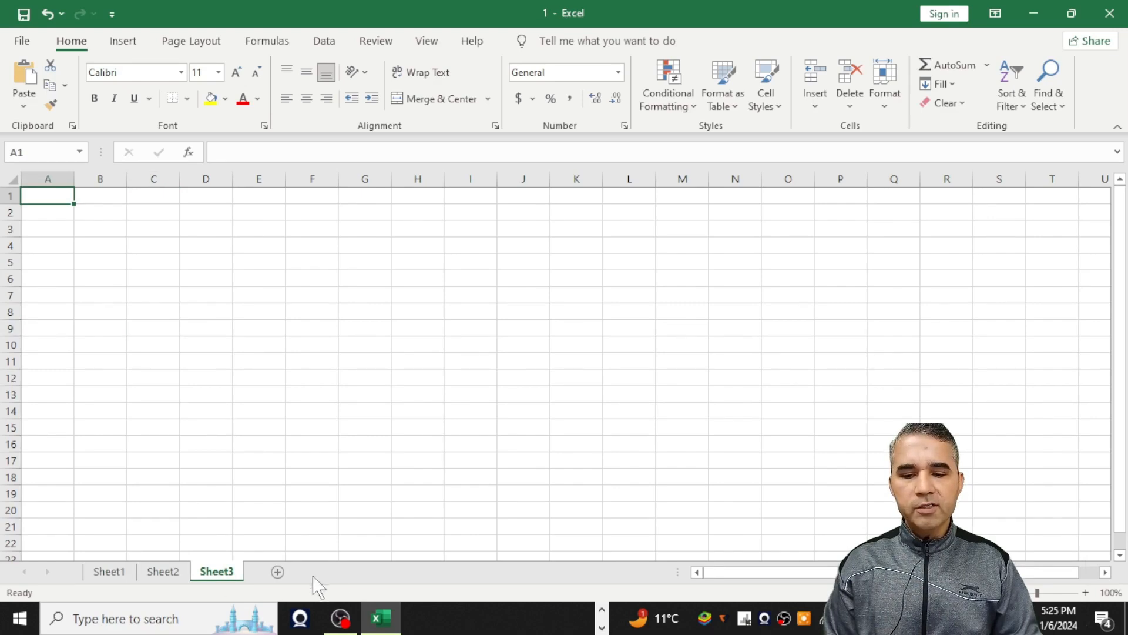
- Delete the worksheets Sheet3 and Sheet2 from the workbook
right_click(226, 582)
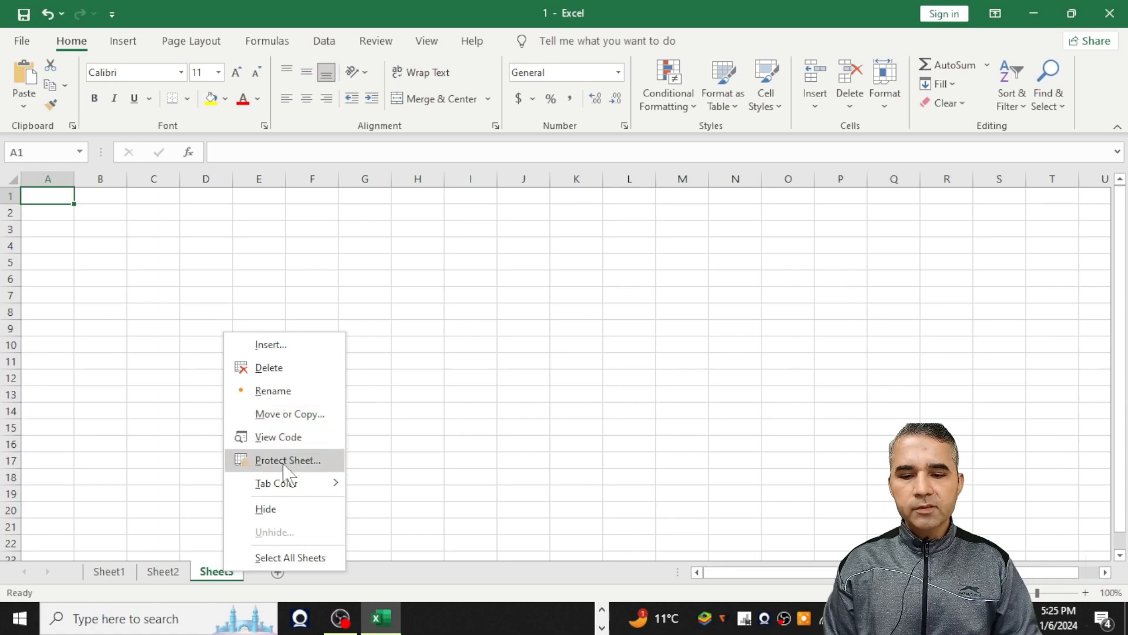
left_click(265, 371)
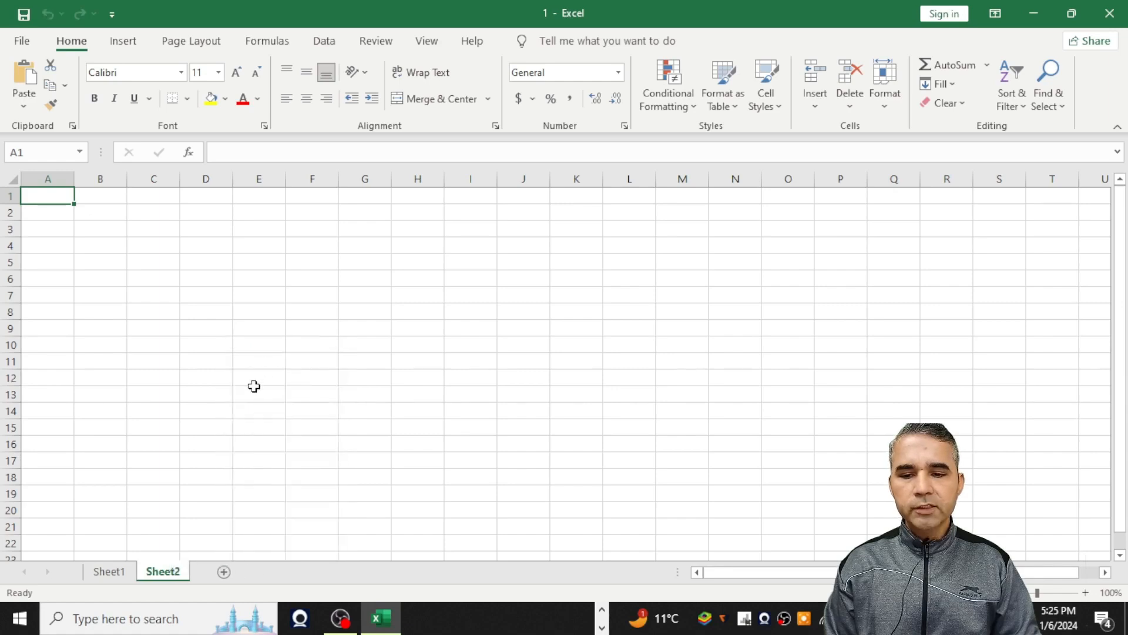
right_click(168, 576)
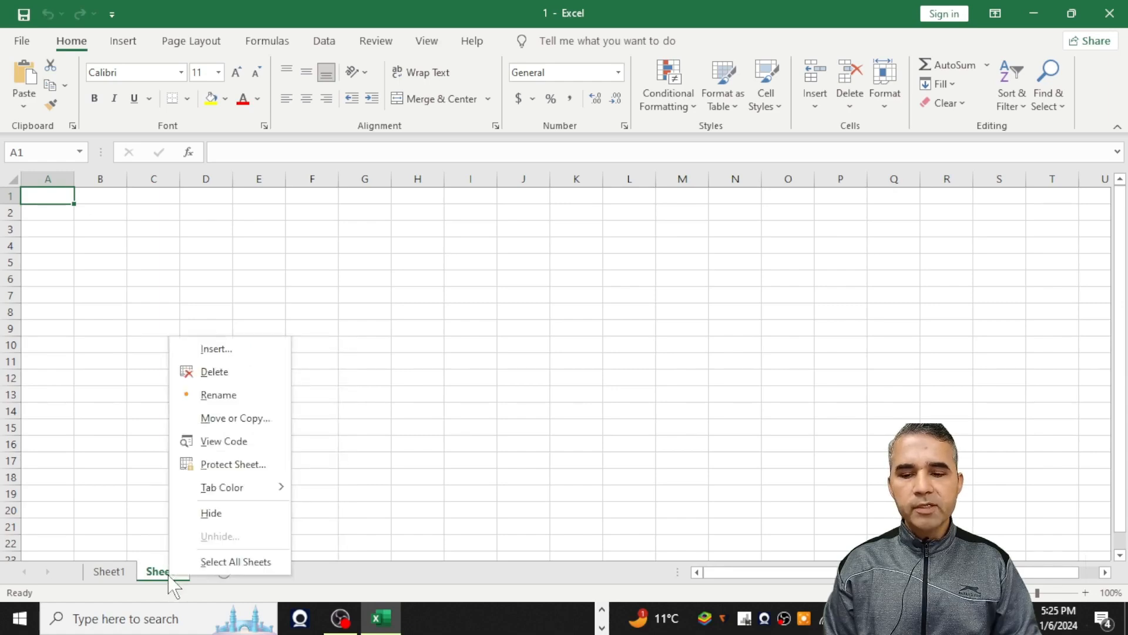
left_click(199, 373)
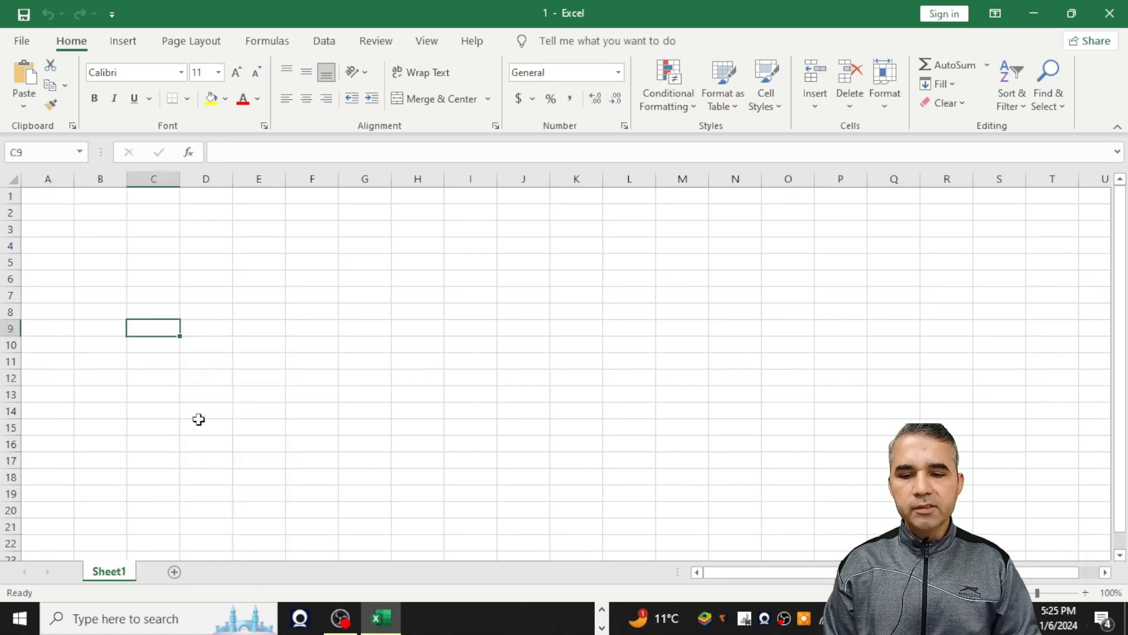
- Rename the worksheet Sheet1 as abc
right_click(126, 569)
right_click(124, 571)
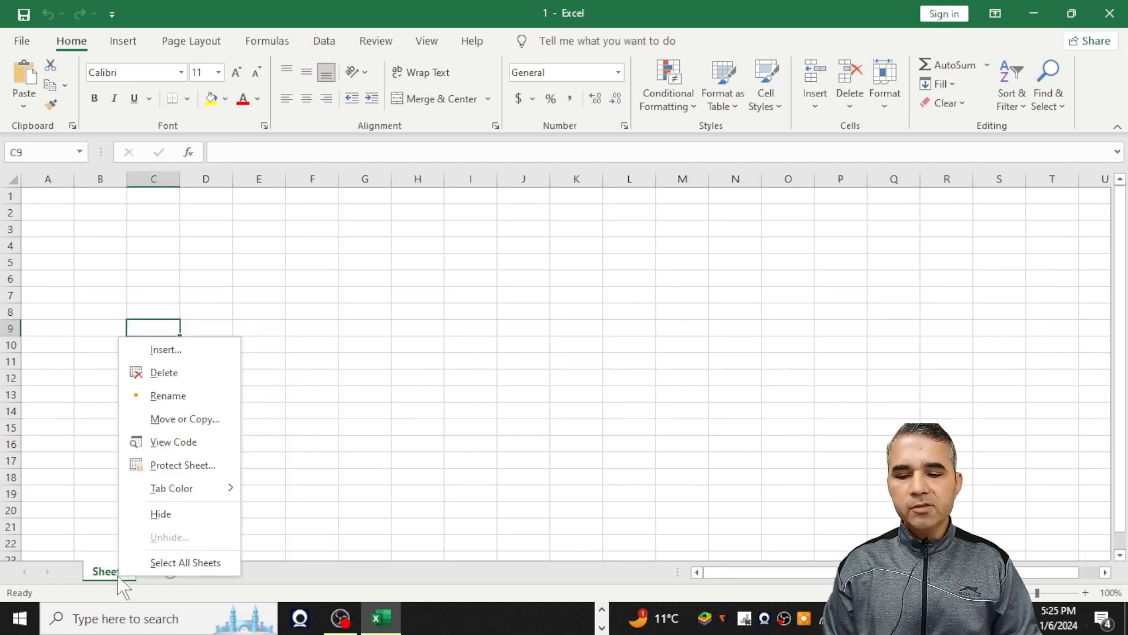
left_click(170, 396)
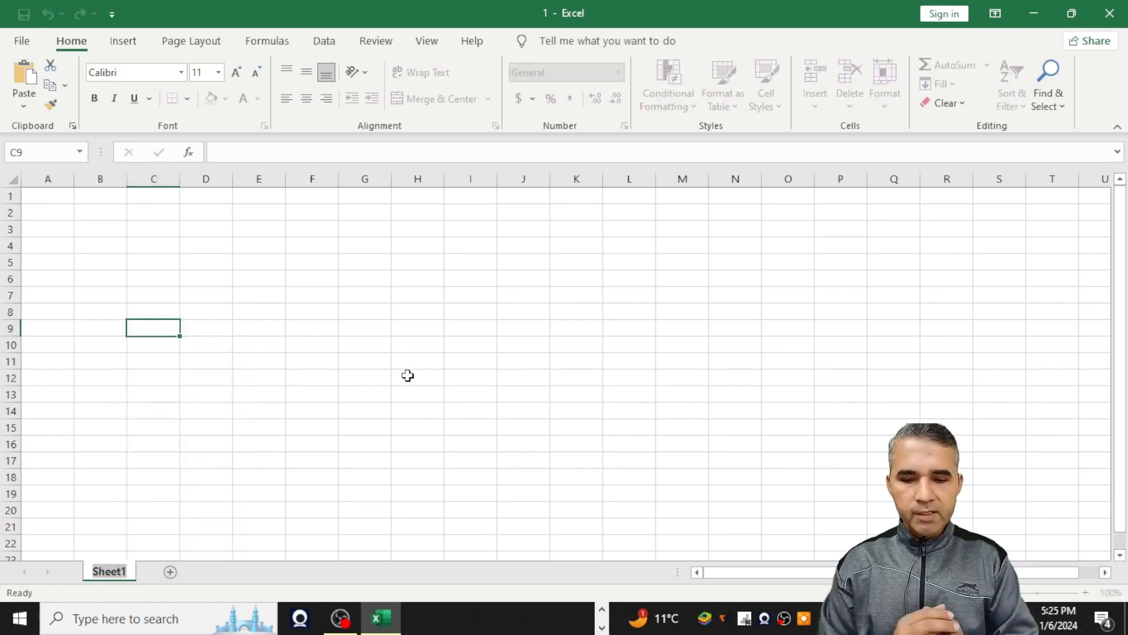
type("abc")
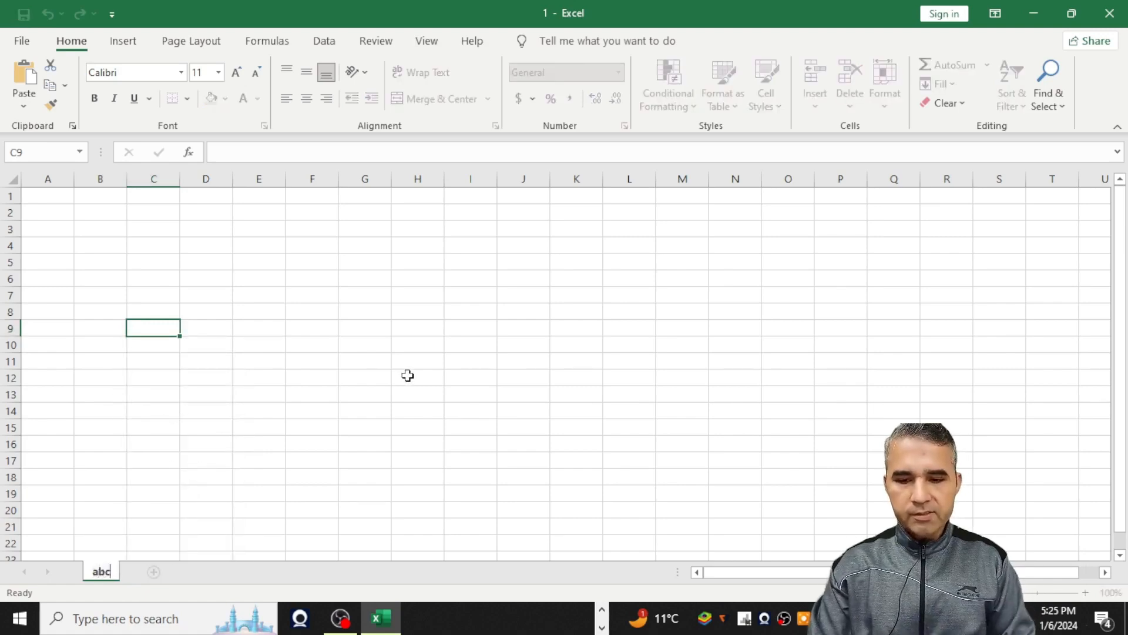
key("Return")
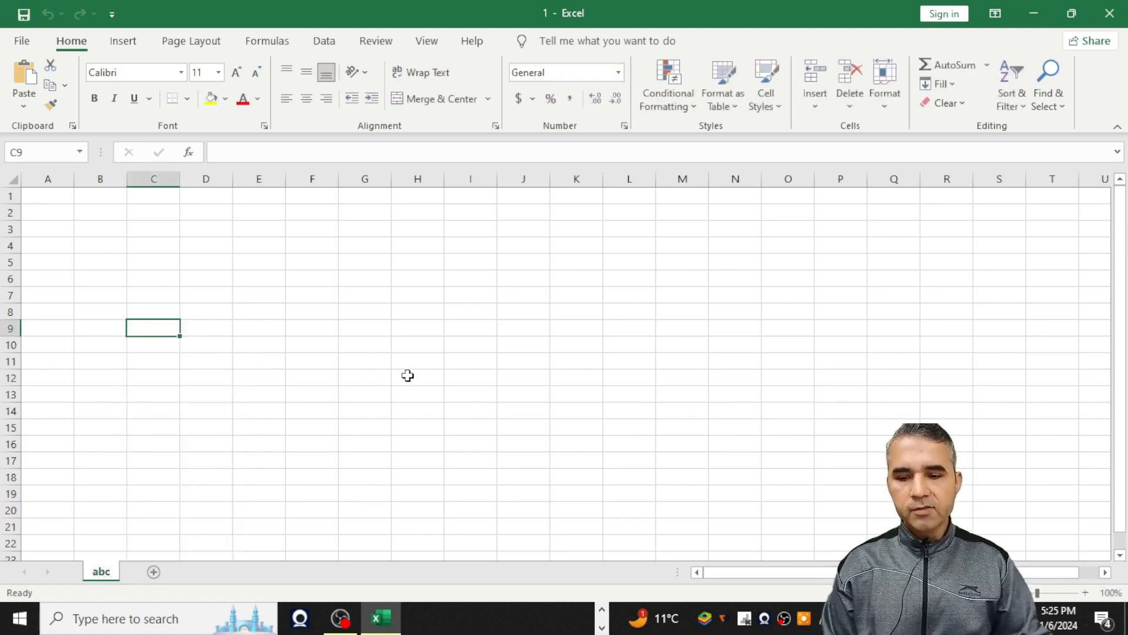
left_click(169, 474)
- Add a new worksheet after abc and rename it def
left_click(154, 573)
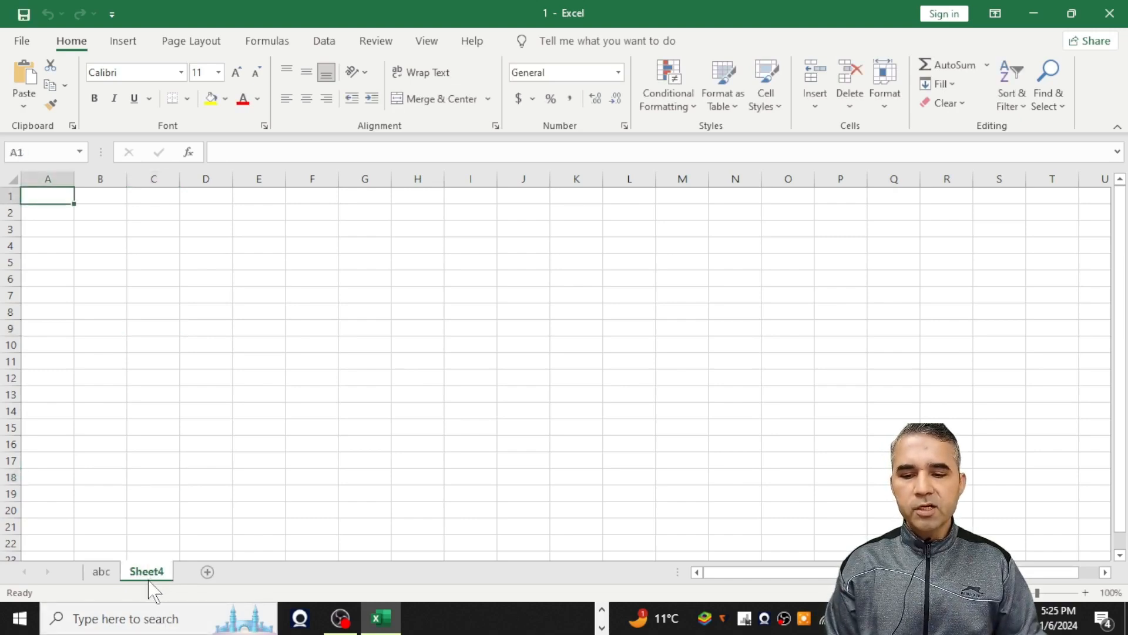
right_click(167, 575)
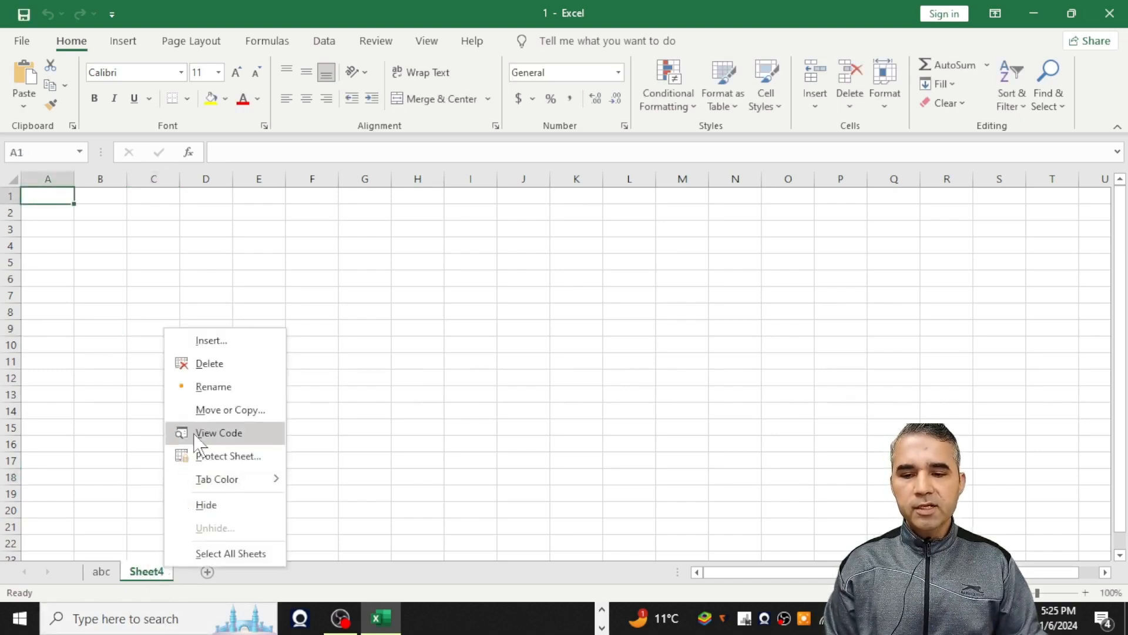
left_click(209, 387)
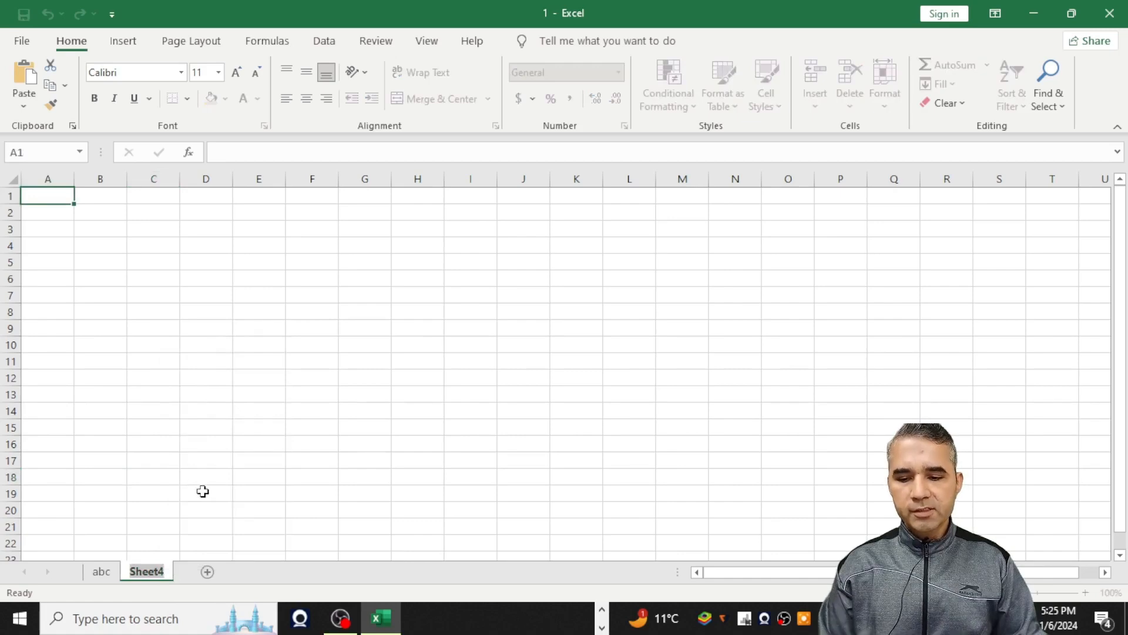
type("def")
key("Return")
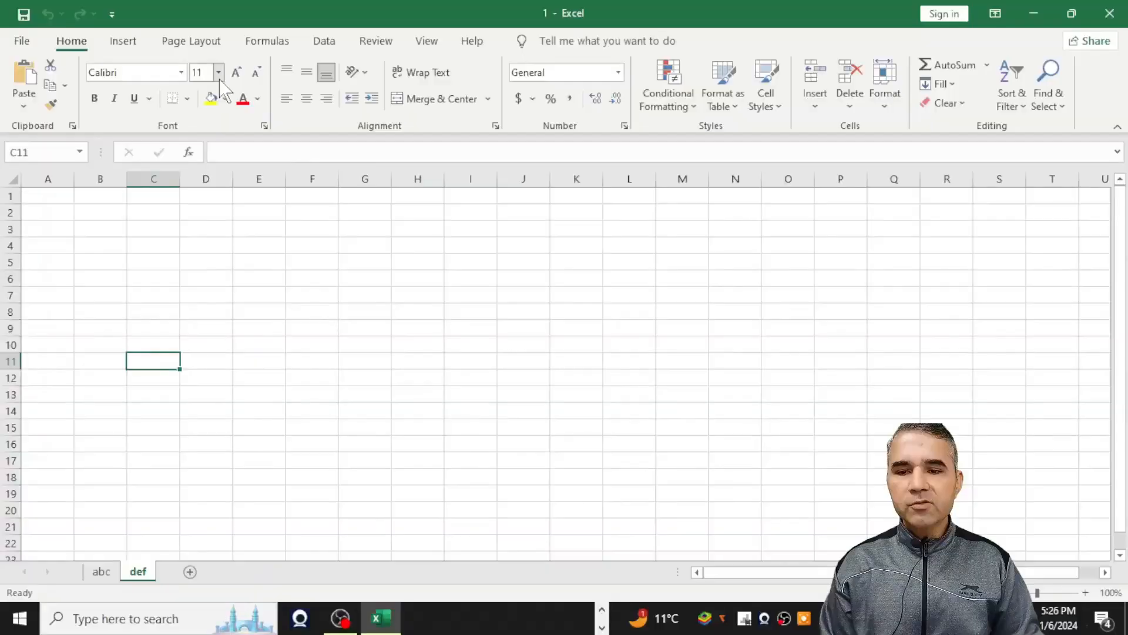
- View the list of font sizes without choosing one, and enter "hello" in cell B3 of the def sheet
left_click(219, 73)
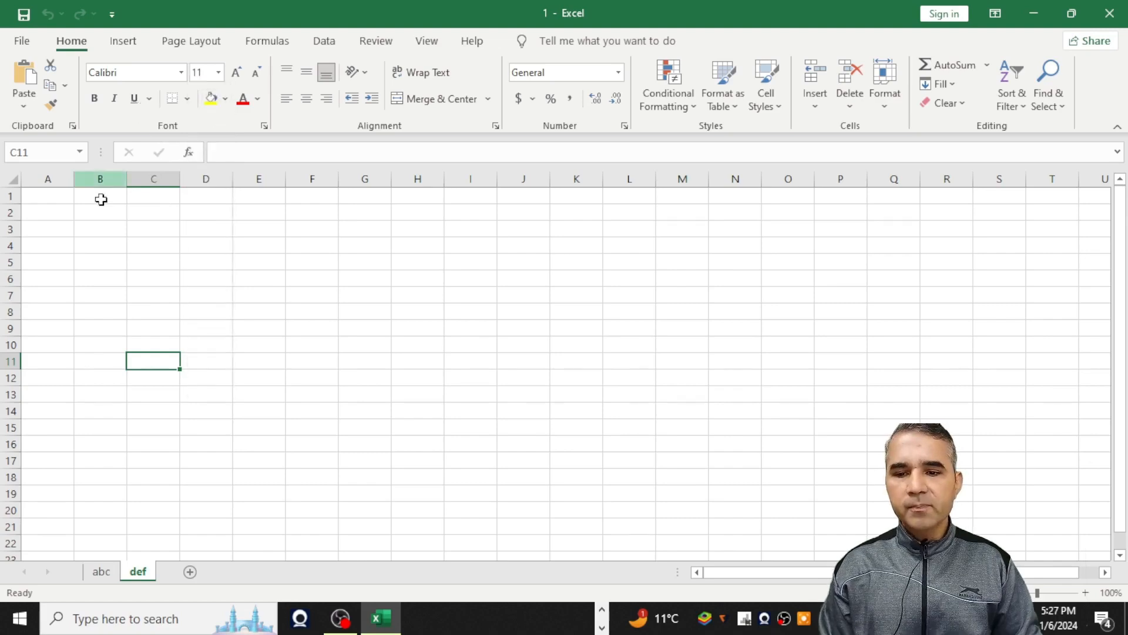
left_click(109, 228)
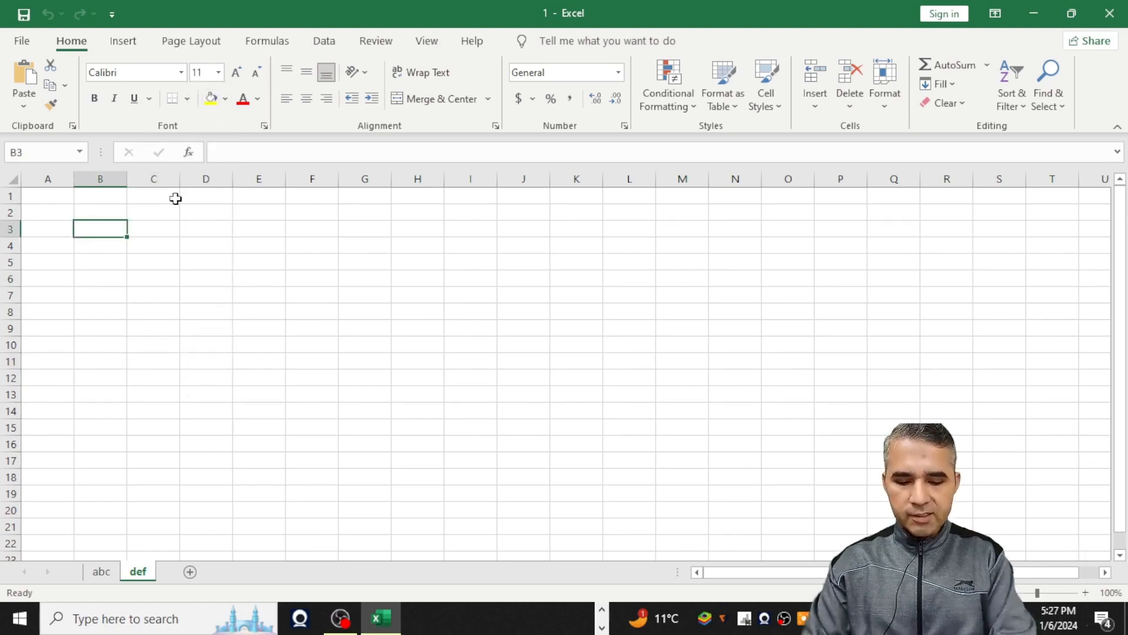
type("hello")
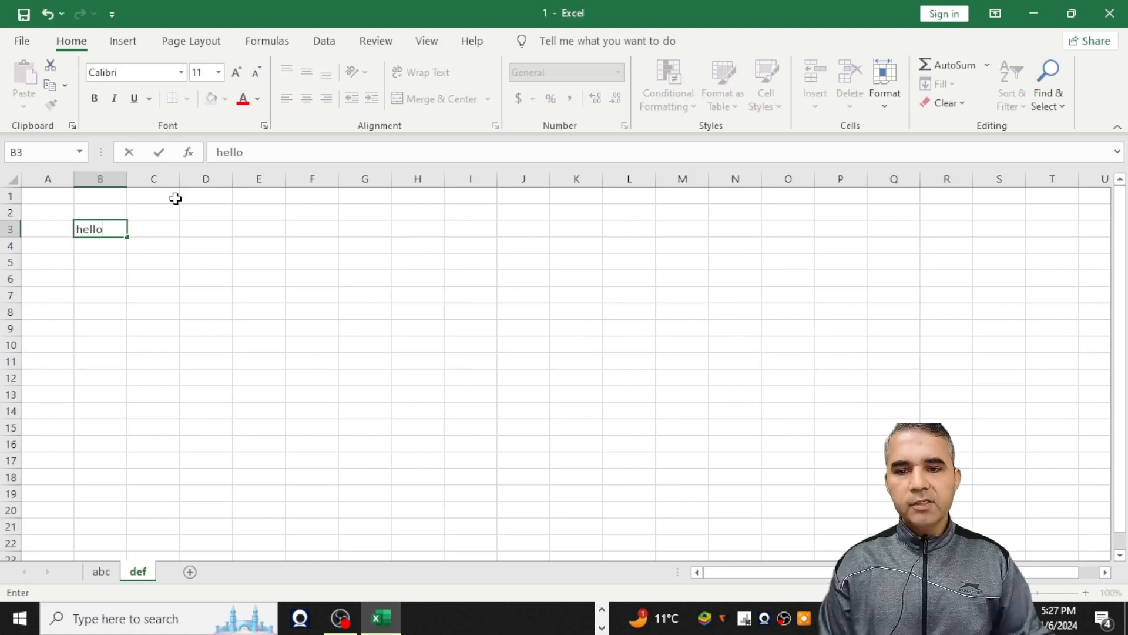
left_click(206, 229)
- Overwrite the content of cell B3 with the text "sdfsddsfdffsd"
left_click(101, 232)
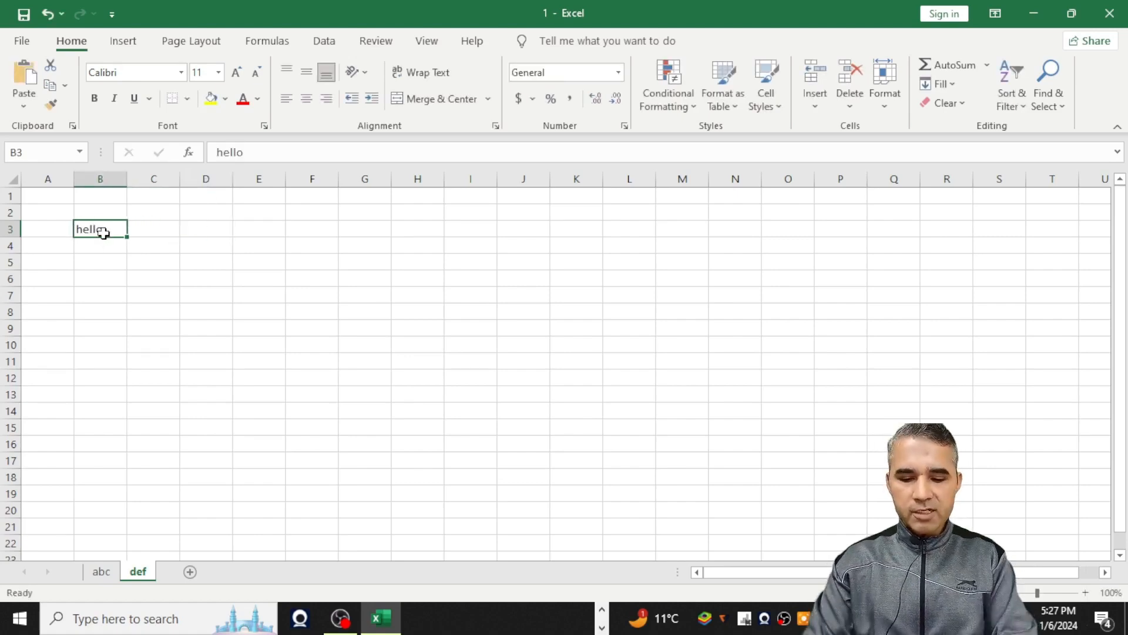
type("sdfsddsfdffsd")
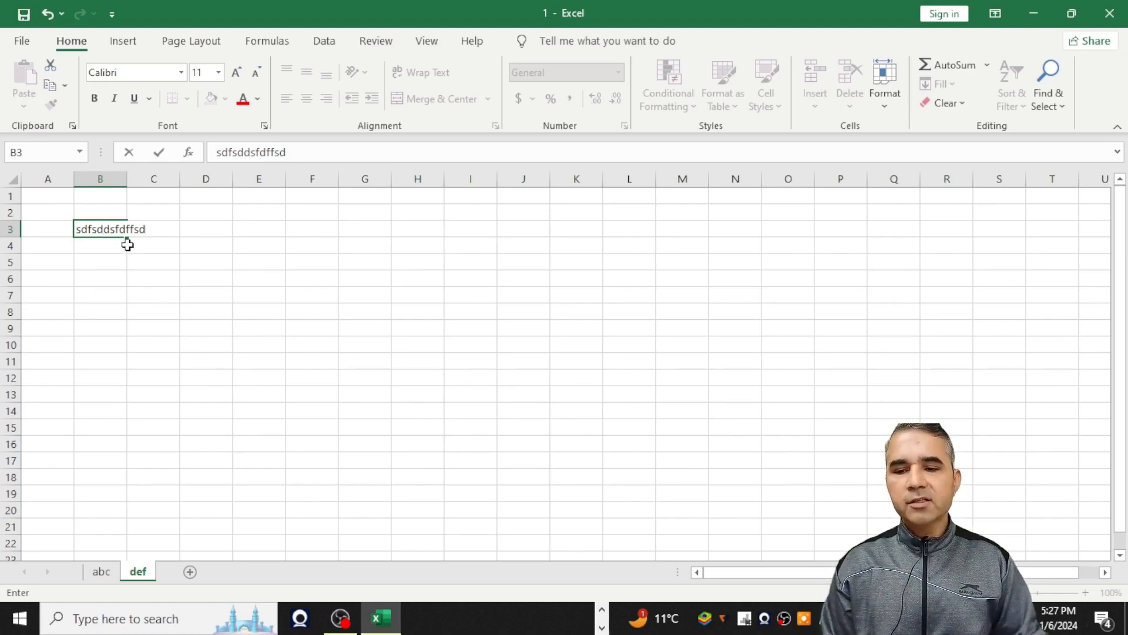
left_click(131, 246)
- Edit cell B3 through the formula bar and erase its entire text
left_click(104, 227)
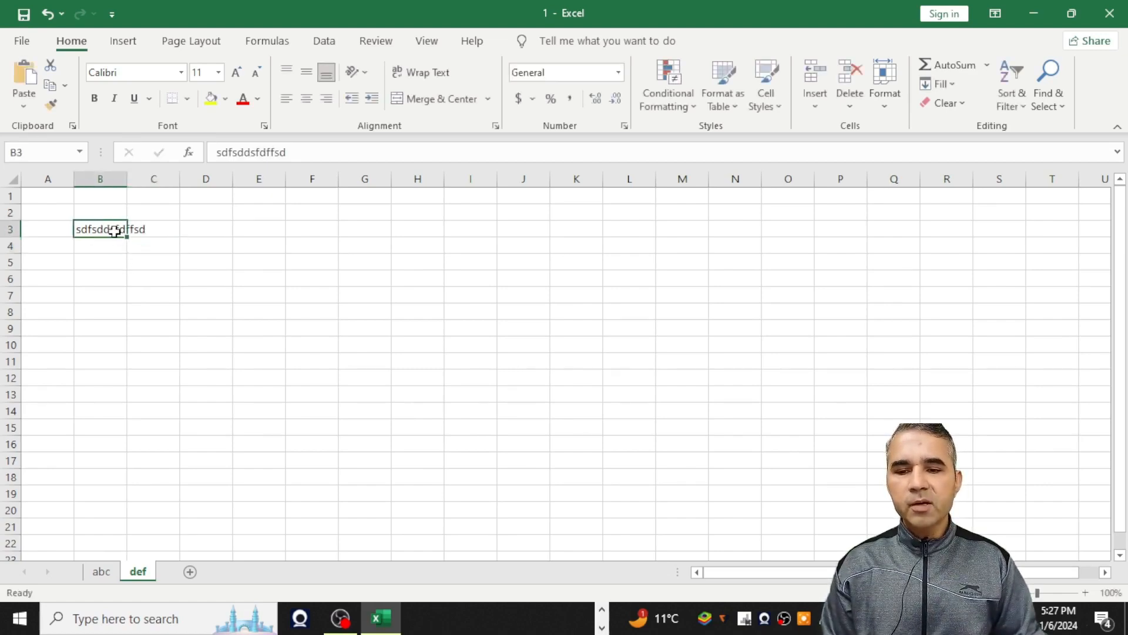
left_click(299, 154)
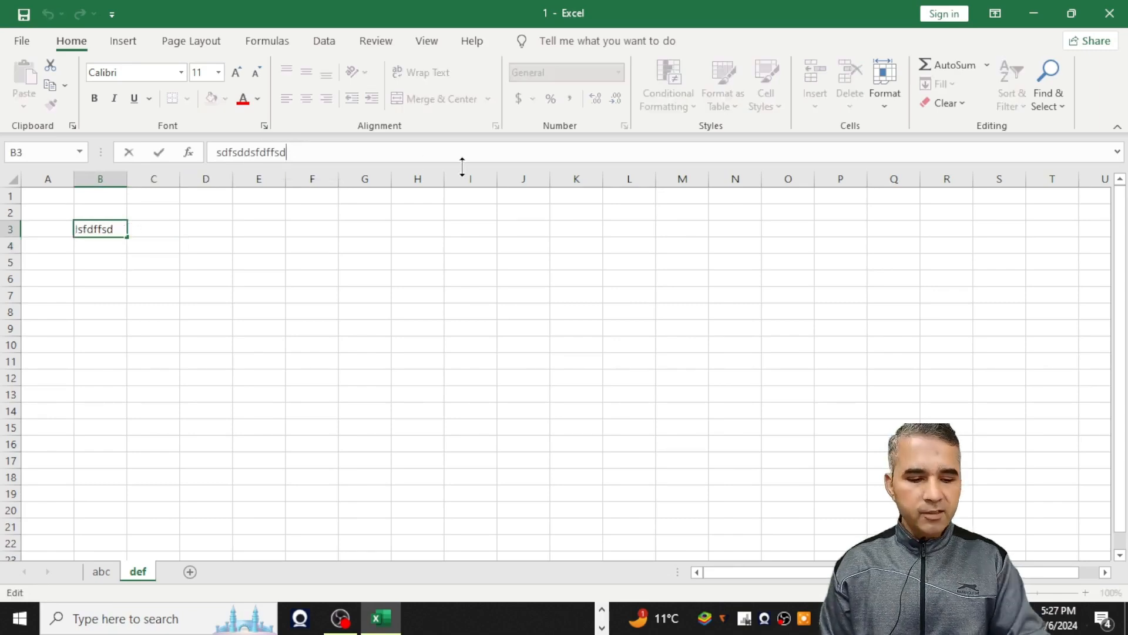
key("BackSpace")
key("BackSpace")
key("BackSpace")
key("BackSpace")
key("BackSpace")
key("BackSpace")
key("BackSpace")
key("BackSpace")
key("BackSpace")
key("BackSpace")
key("BackSpace")
key("BackSpace")
key("BackSpace")
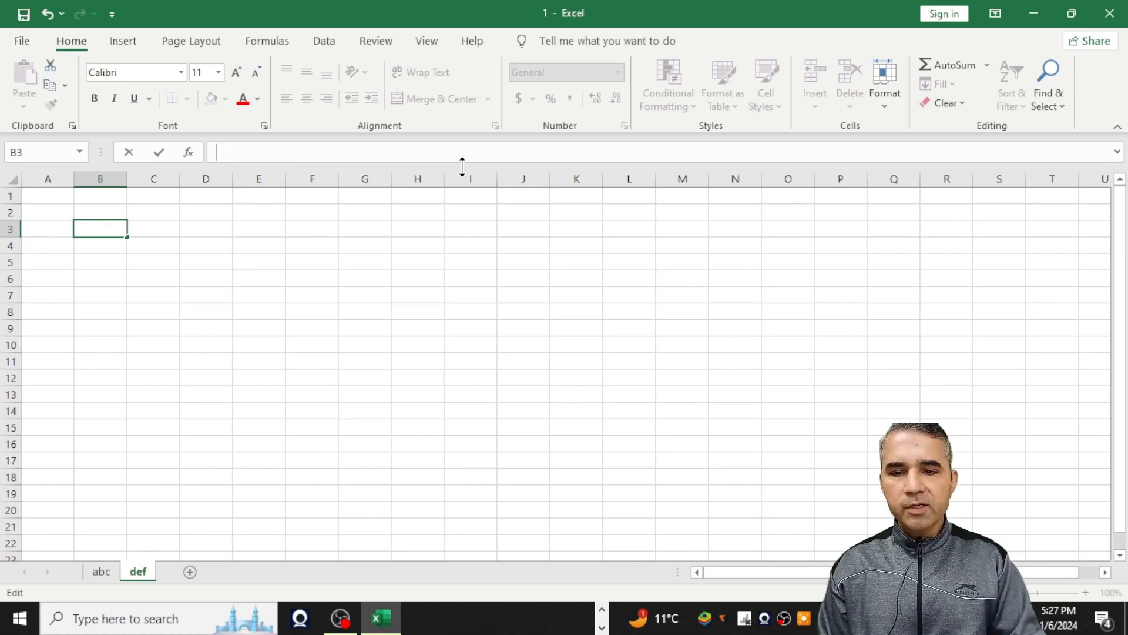
left_click(48, 430)
- Enter the text "hello" in cell B4
left_click(99, 247)
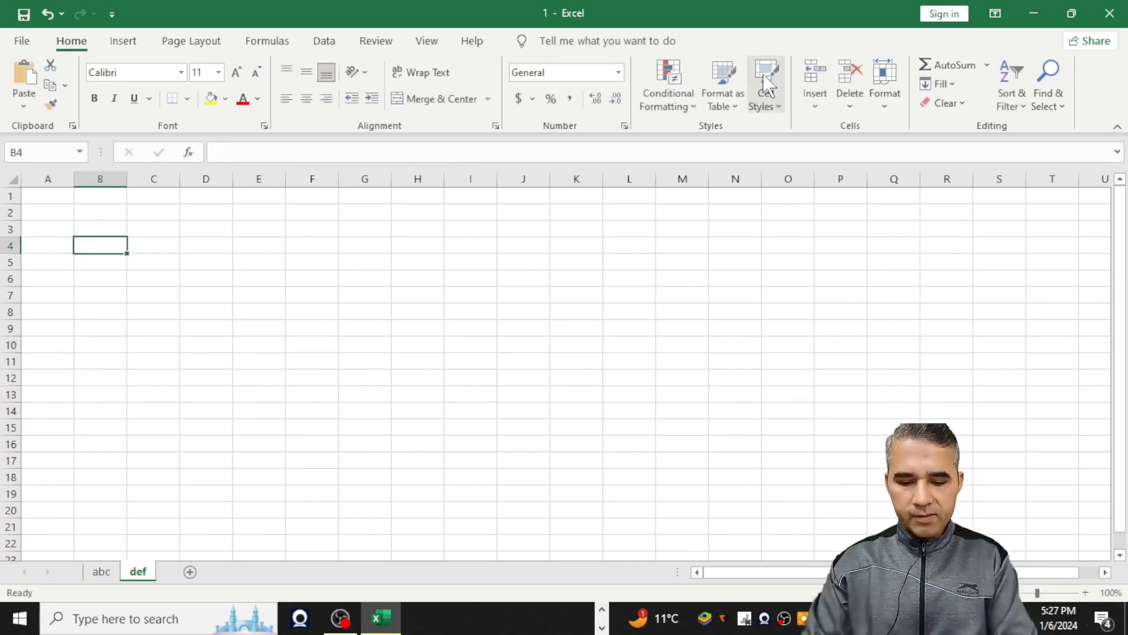
type("hello")
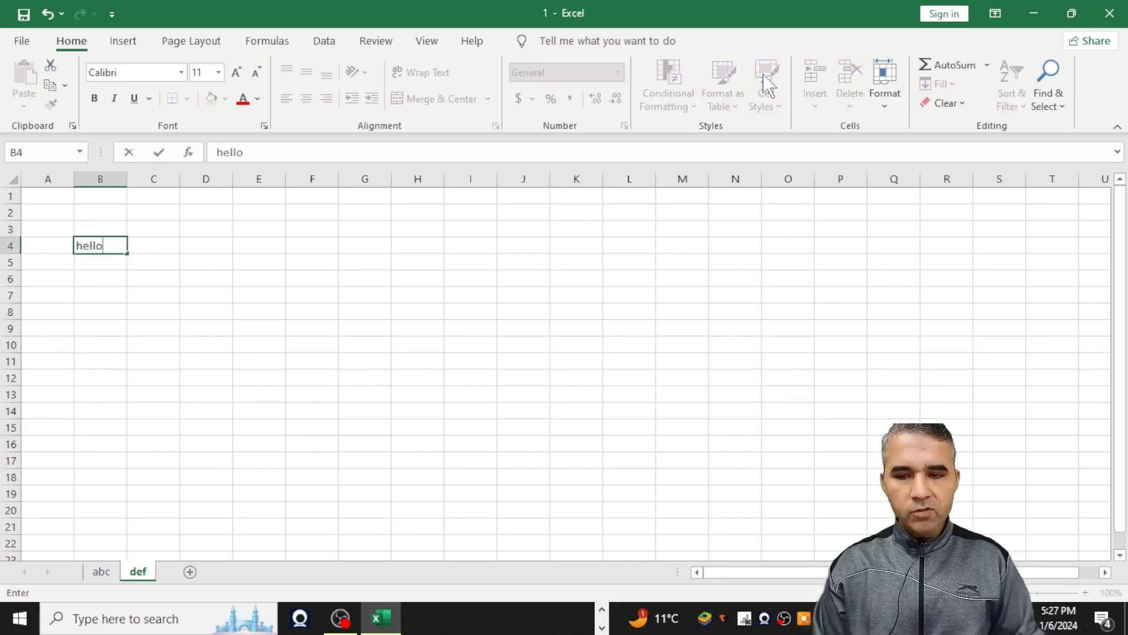
left_click(364, 327)
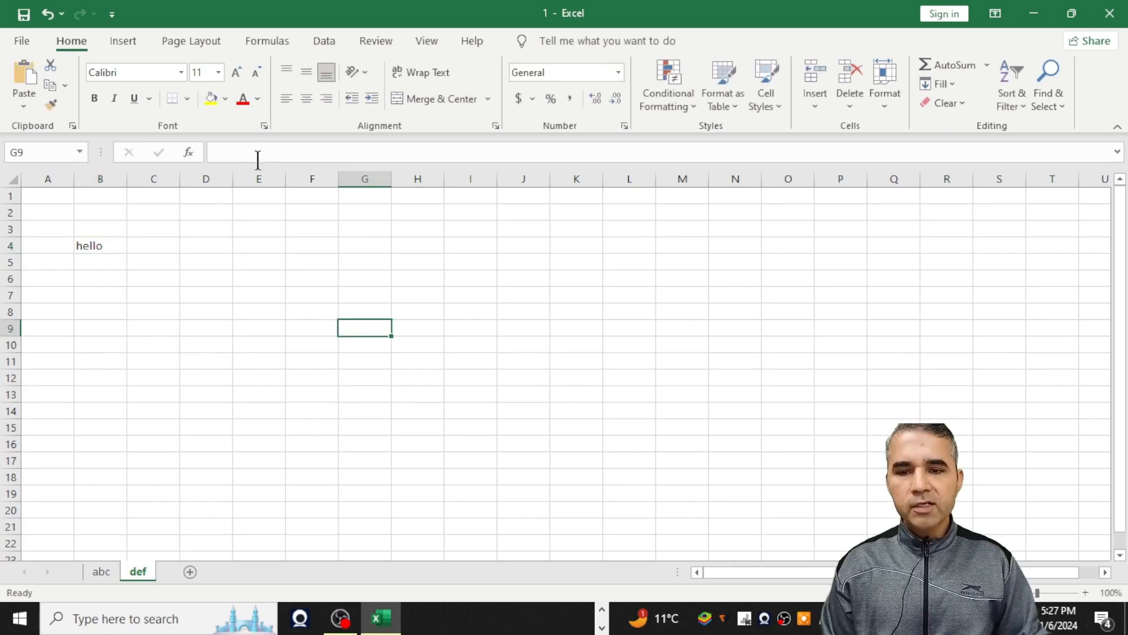
- Edit cell B4 through the formula bar so that its text reads "hello1"
left_click(117, 245)
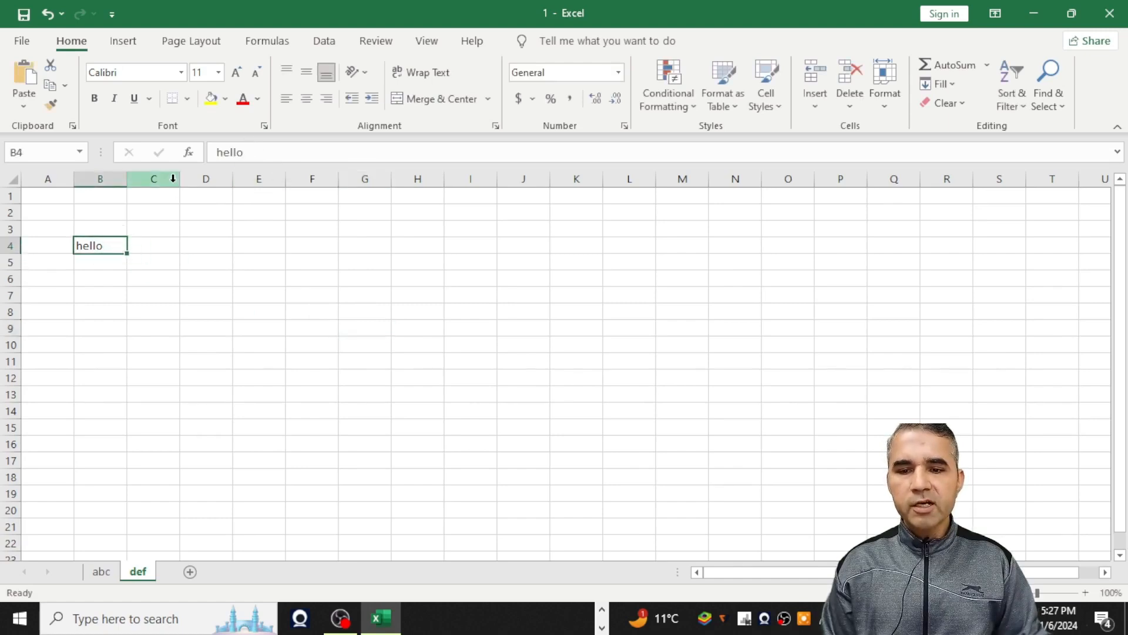
left_click(261, 153)
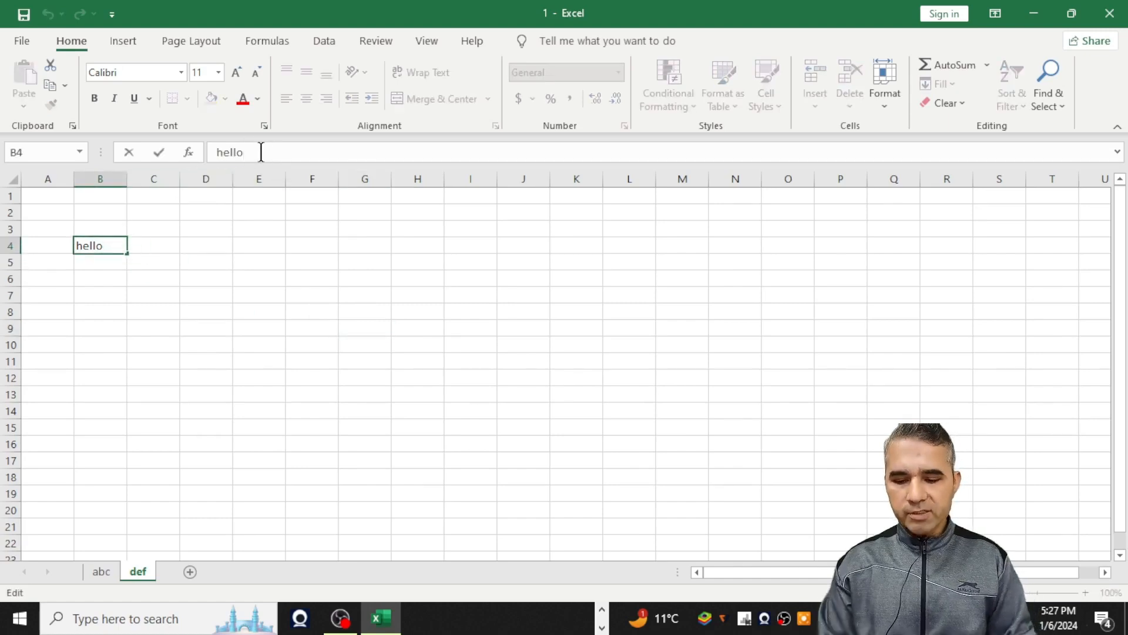
type("1")
left_click(253, 259)
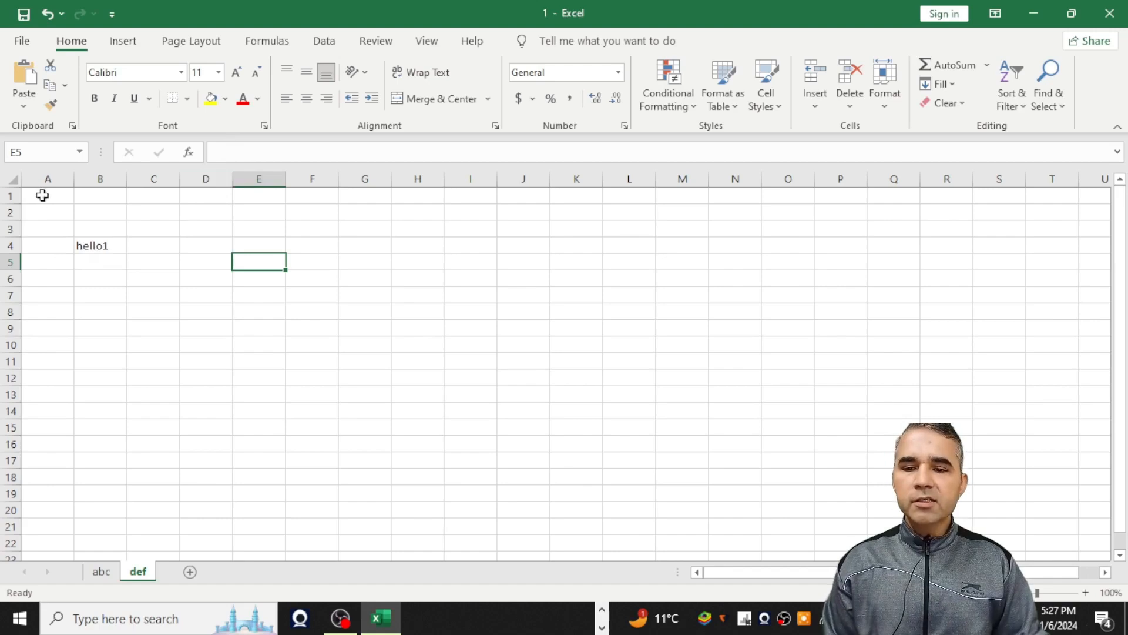
- Enter the column headings "sno", "name" and "class" in cells A1, B1 and C1
left_click(42, 195)
type("sno")
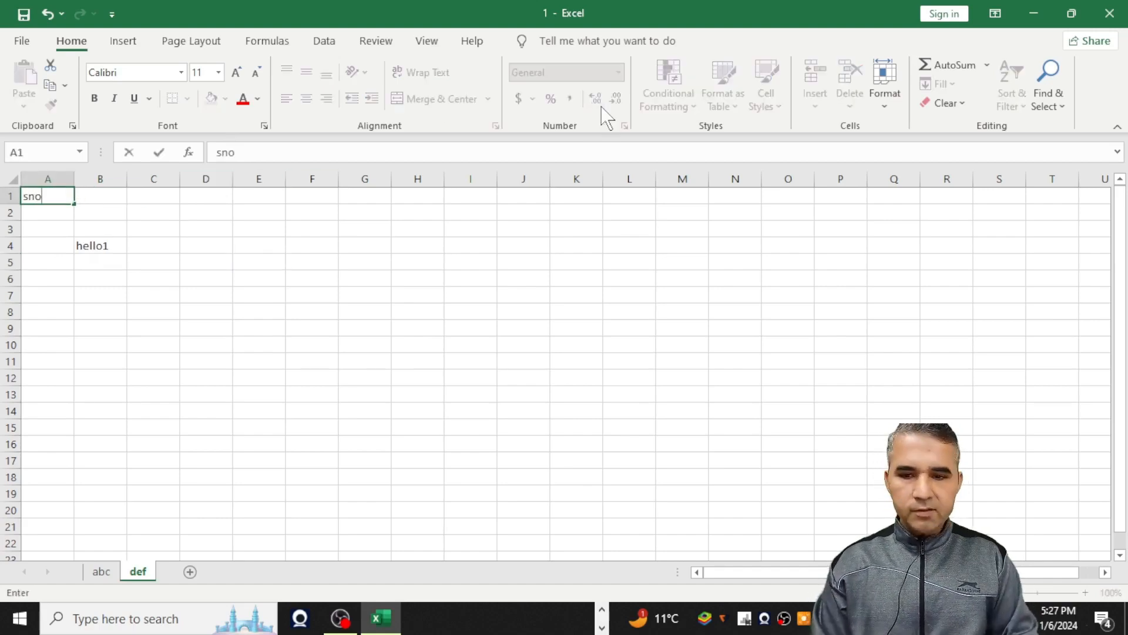
key("Tab")
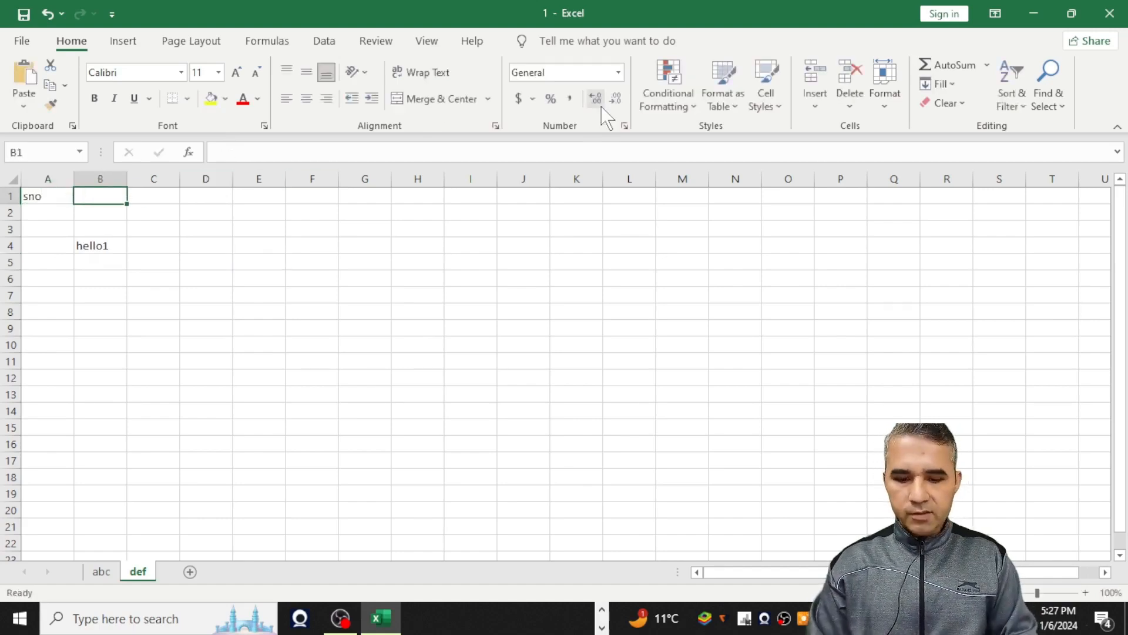
type("name")
key("Tab")
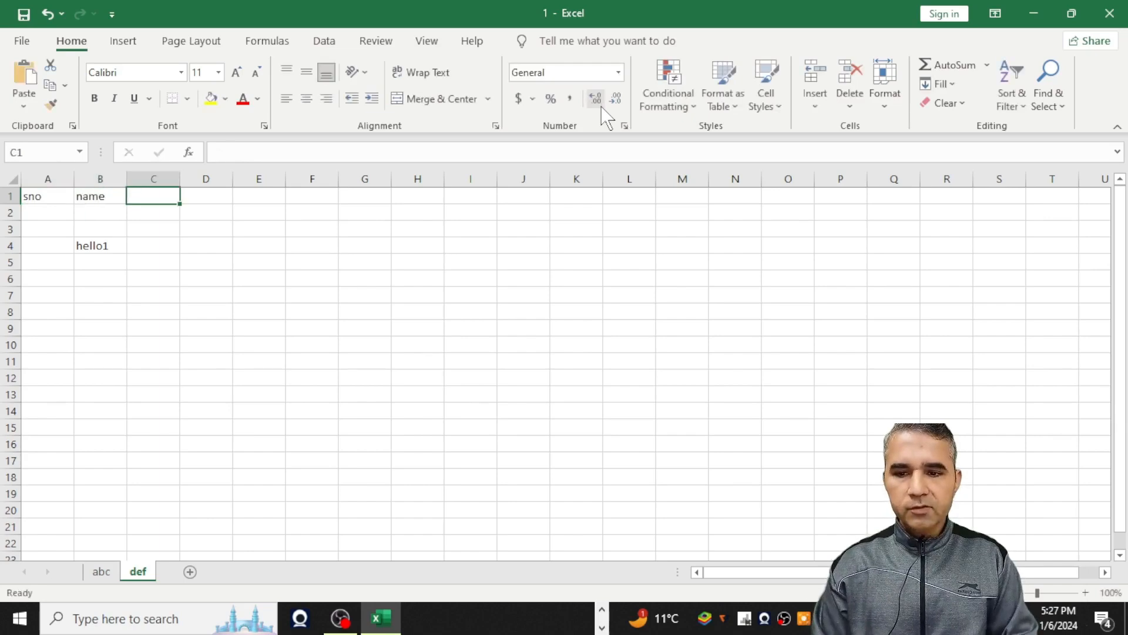
type("class")
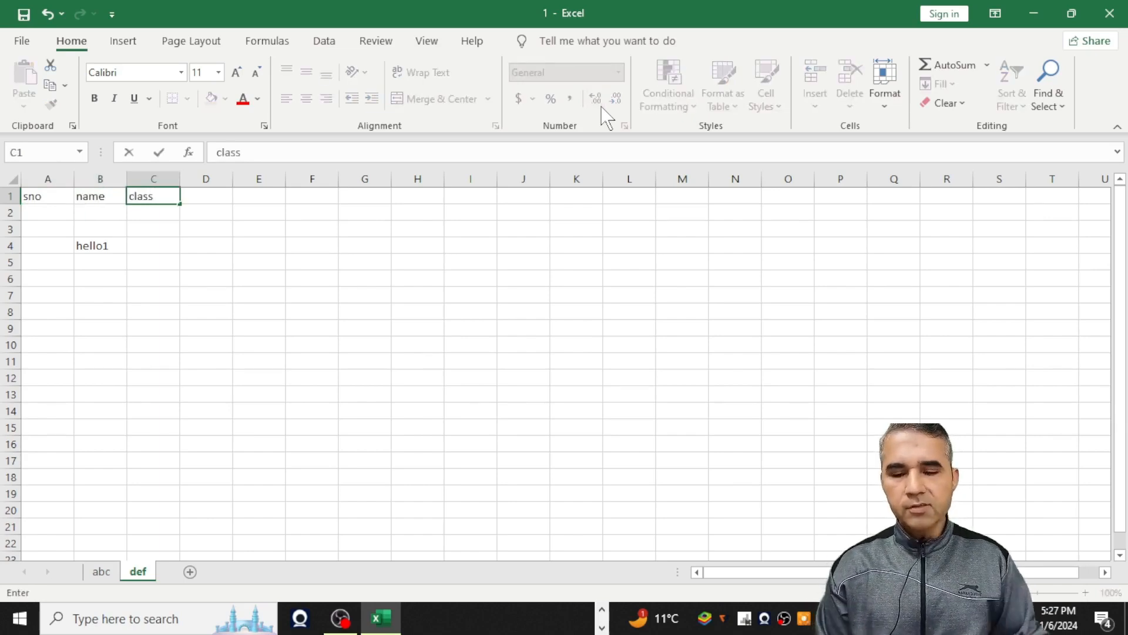
- Enter the serial numbers 1, 2 and 3 in cells A2 to A4 under the sno heading
left_click(55, 216)
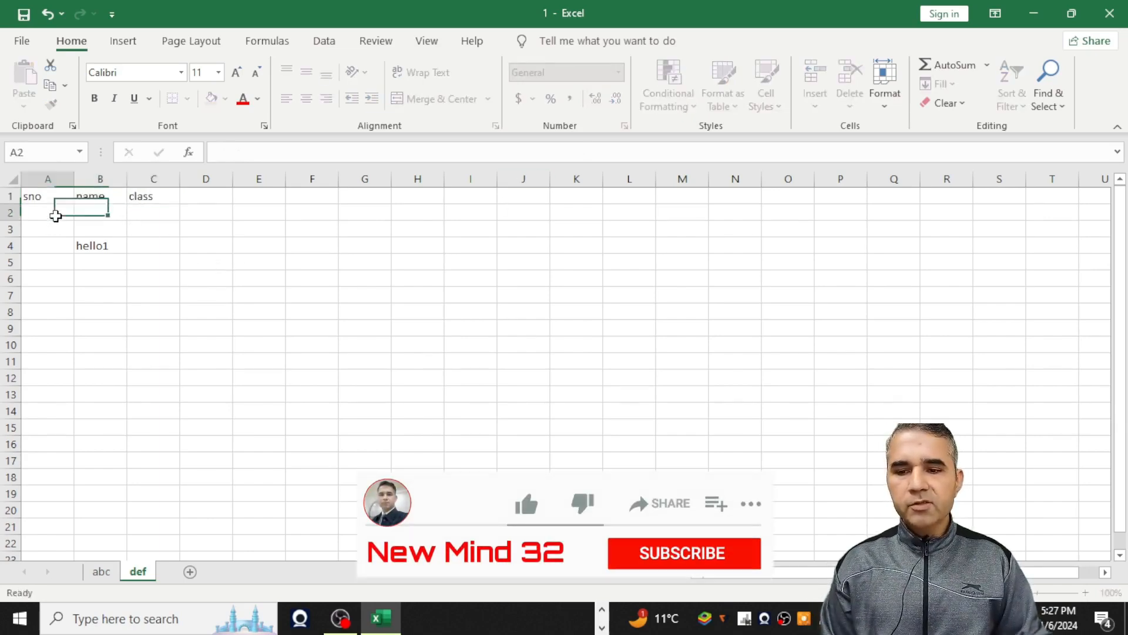
type("1")
key("Return")
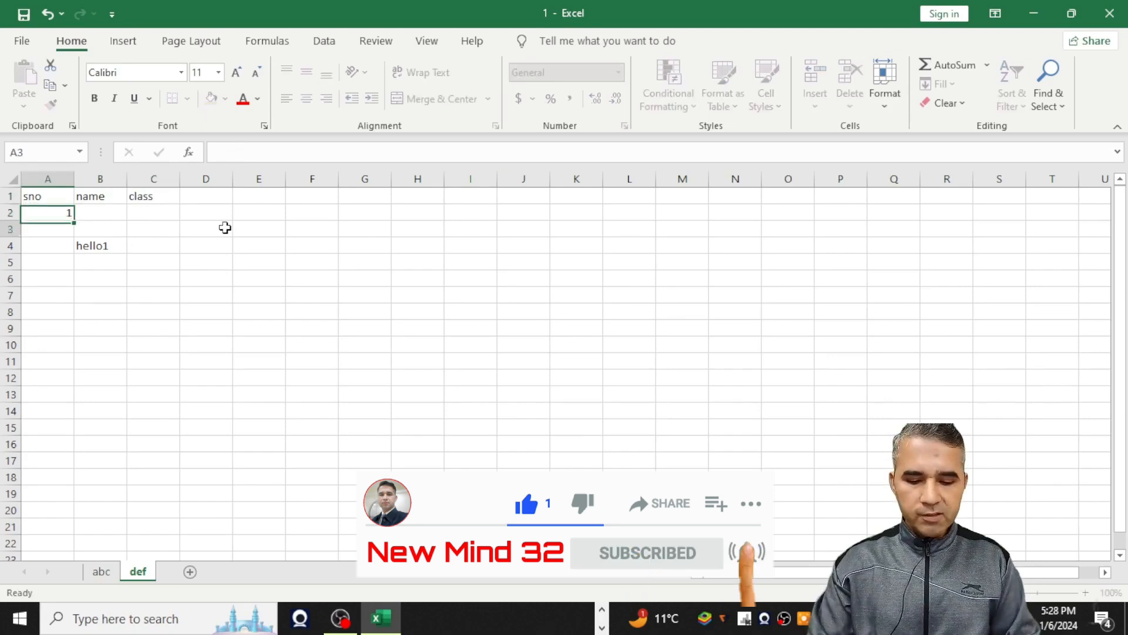
type("2")
key("Return")
type("3")
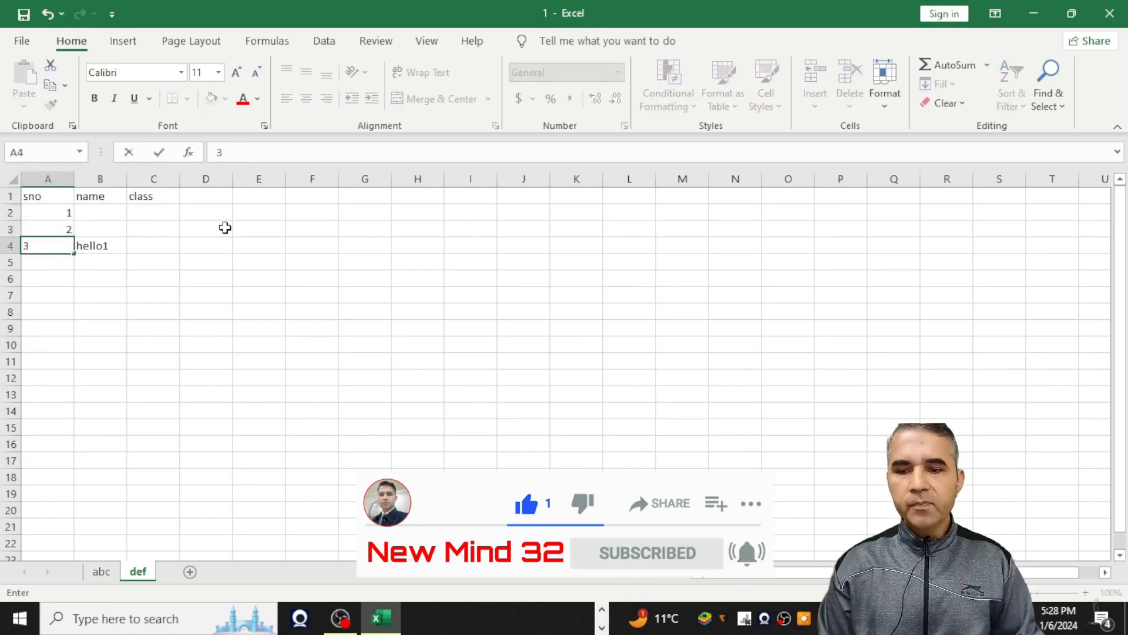
left_click(200, 258)
- Try to fill the value of cell A2 down through cell A4
left_click(66, 209)
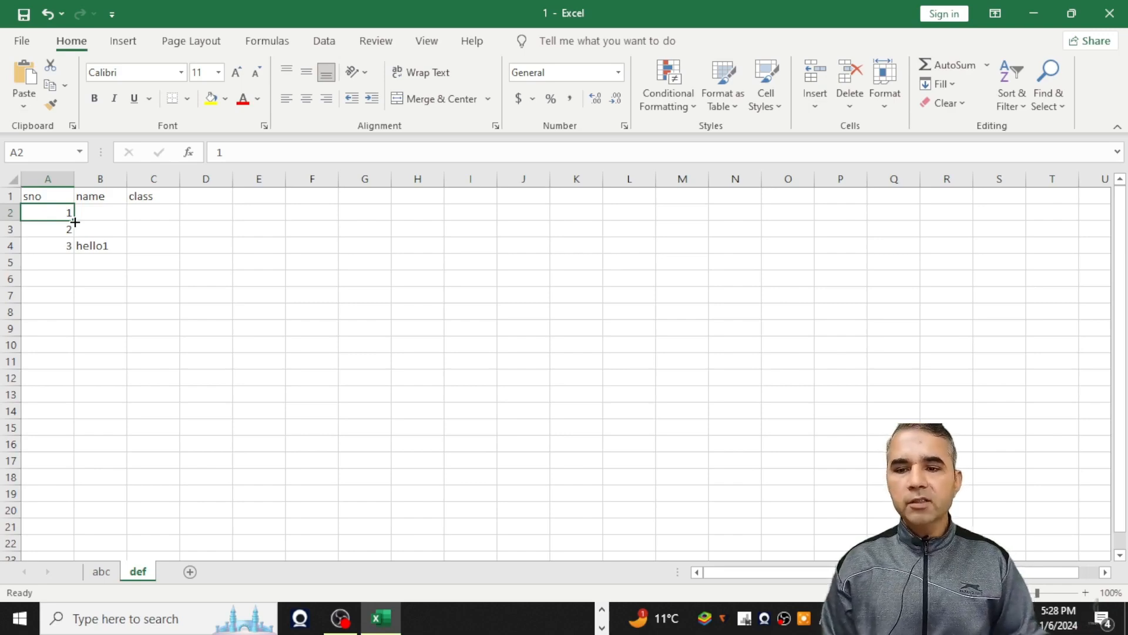
left_click_drag(76, 220, 62, 246)
key("Up")
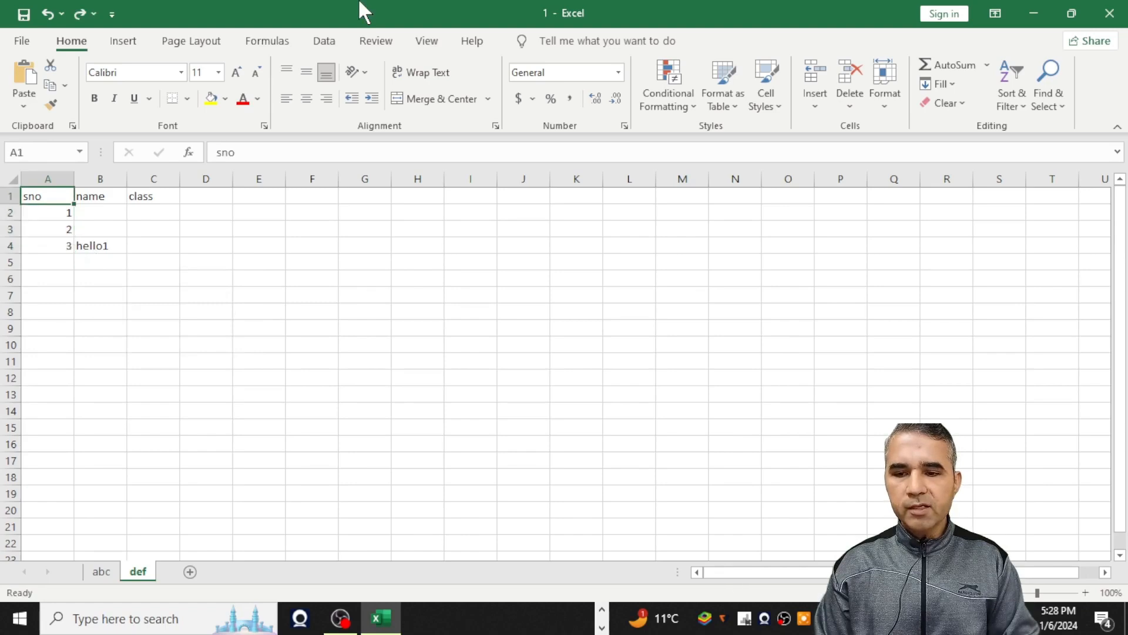
- Extend the serial number series from cells A2 to A4 down through cell A25, reaching 24
key("Down")
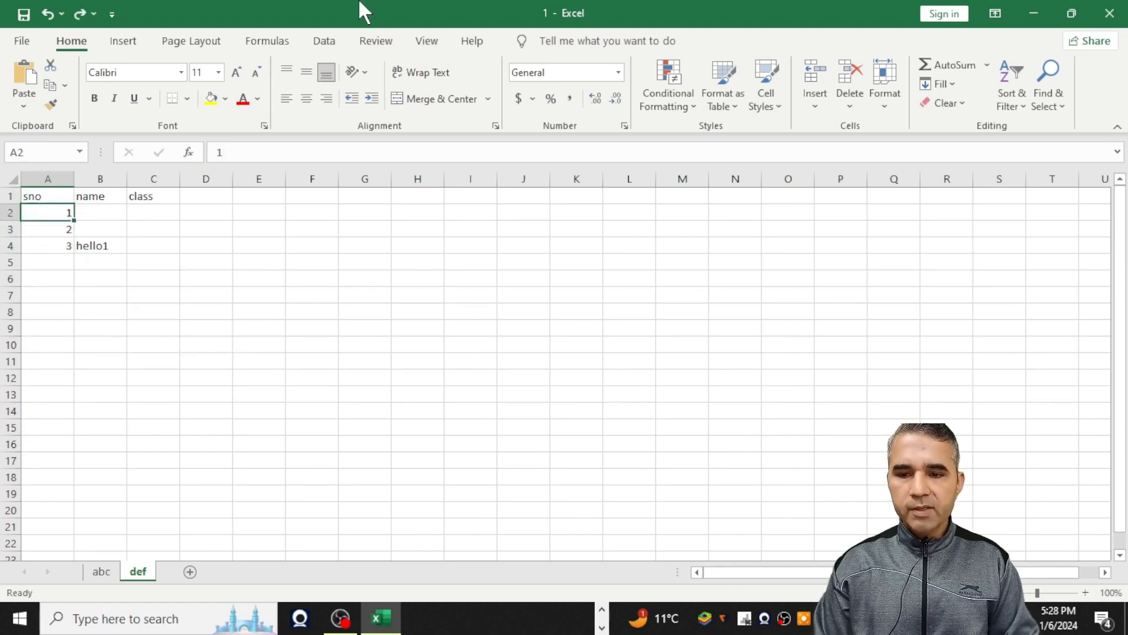
key("shift+Down")
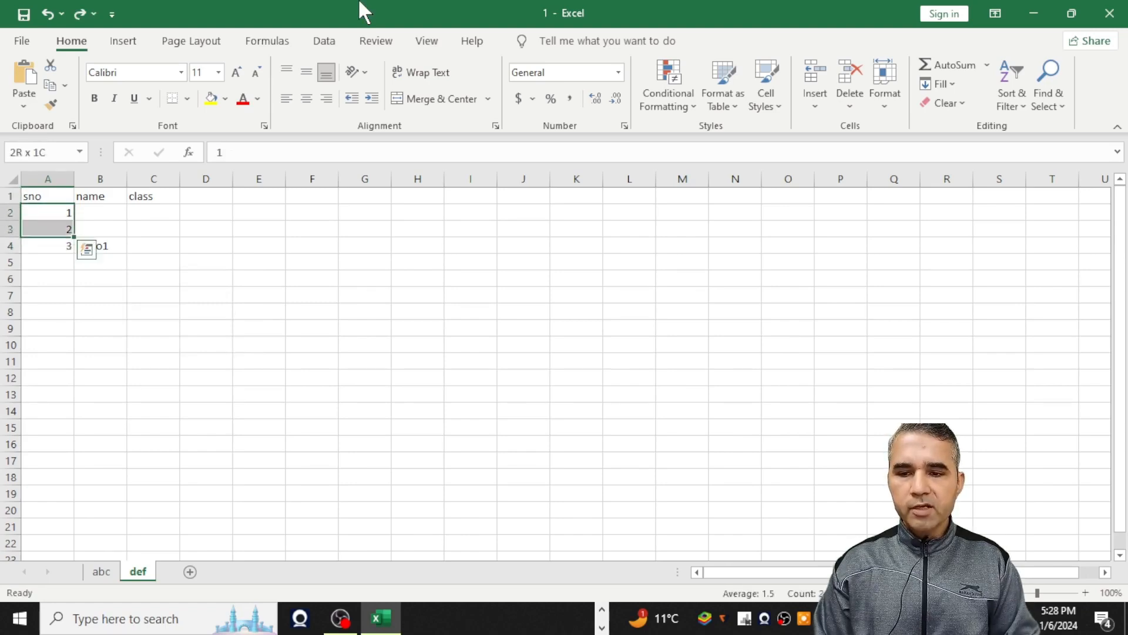
key("shift+Down")
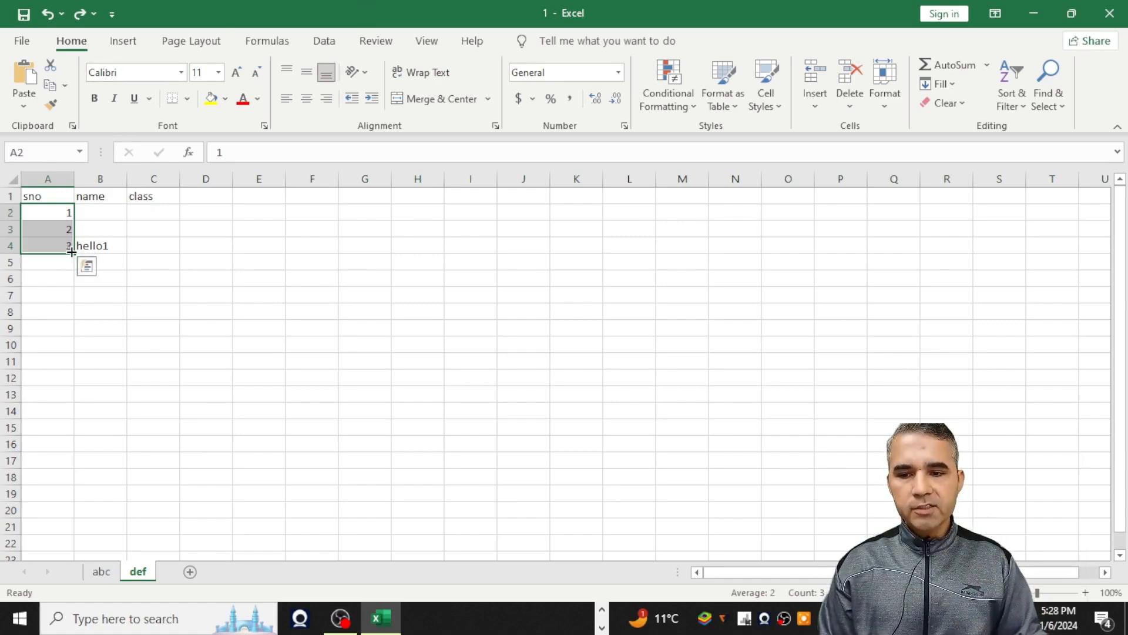
left_click_drag(72, 254, 82, 535)
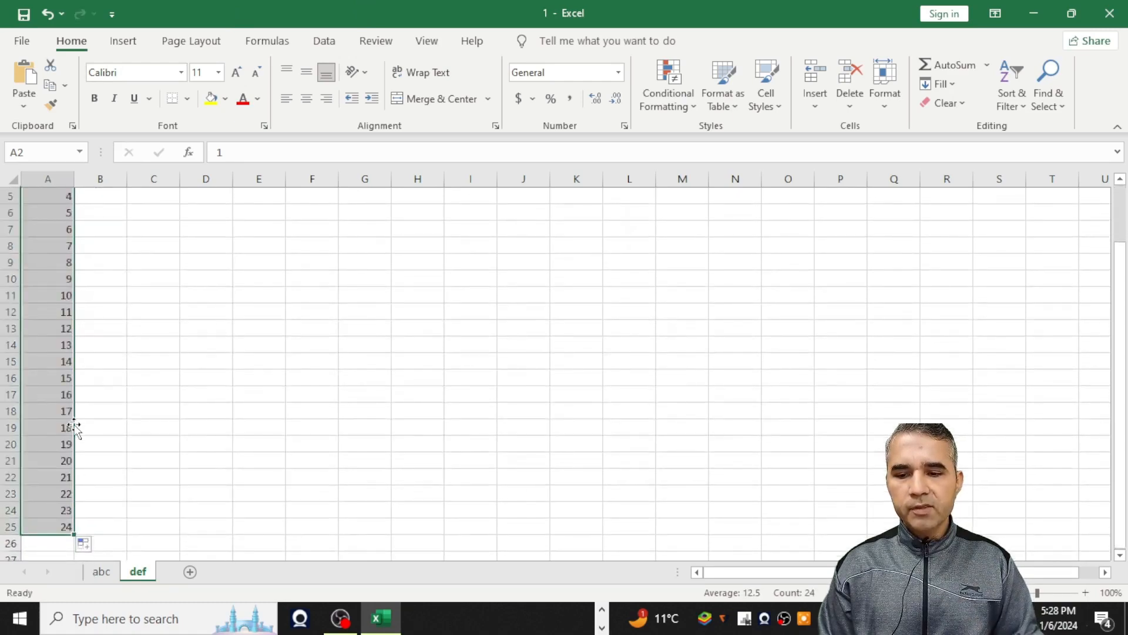
left_click(169, 395)
scroll(165, 394, "up", 2)
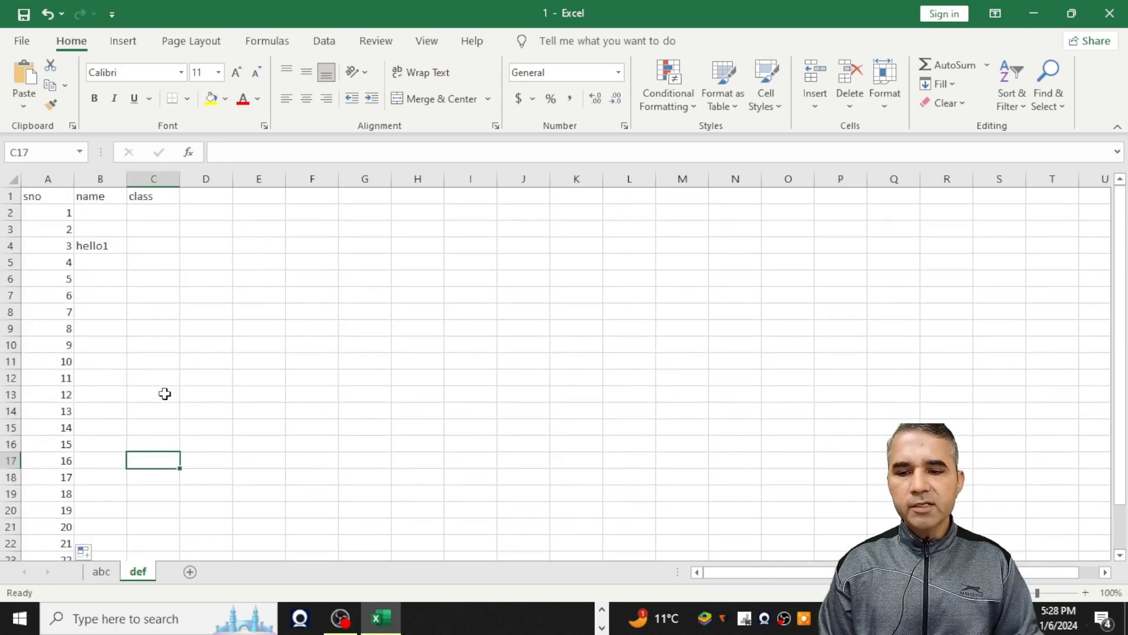
- Try left and right alignment on the serial numbers in cells A2 to A25 and leave them centered horizontally
left_click_drag(57, 206, 62, 524)
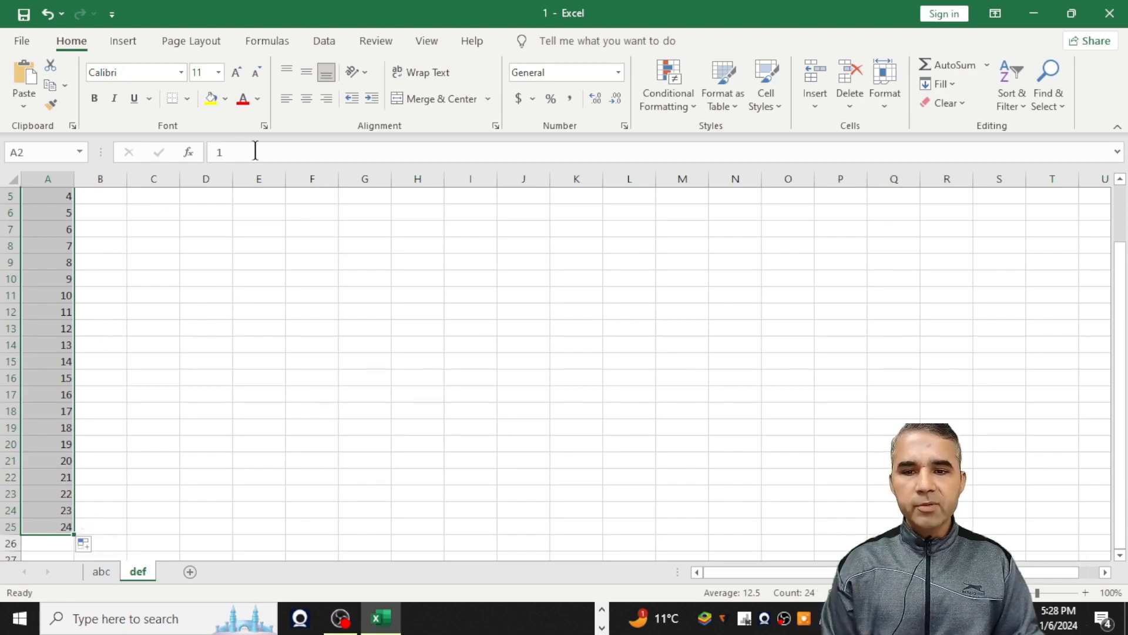
left_click(308, 103)
left_click(291, 104)
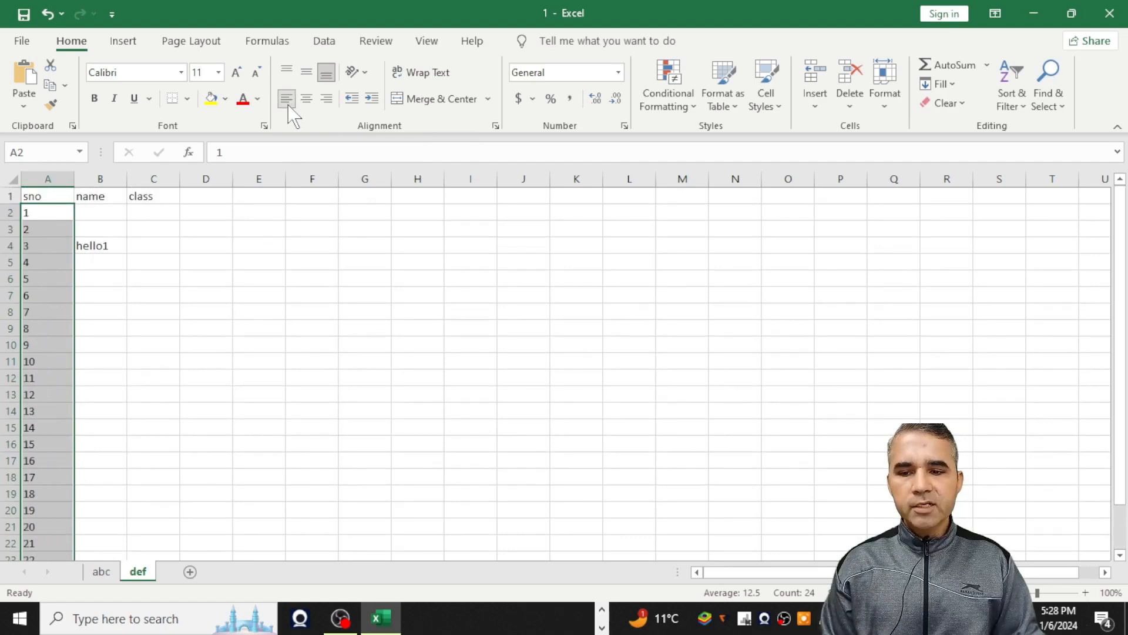
left_click(302, 105)
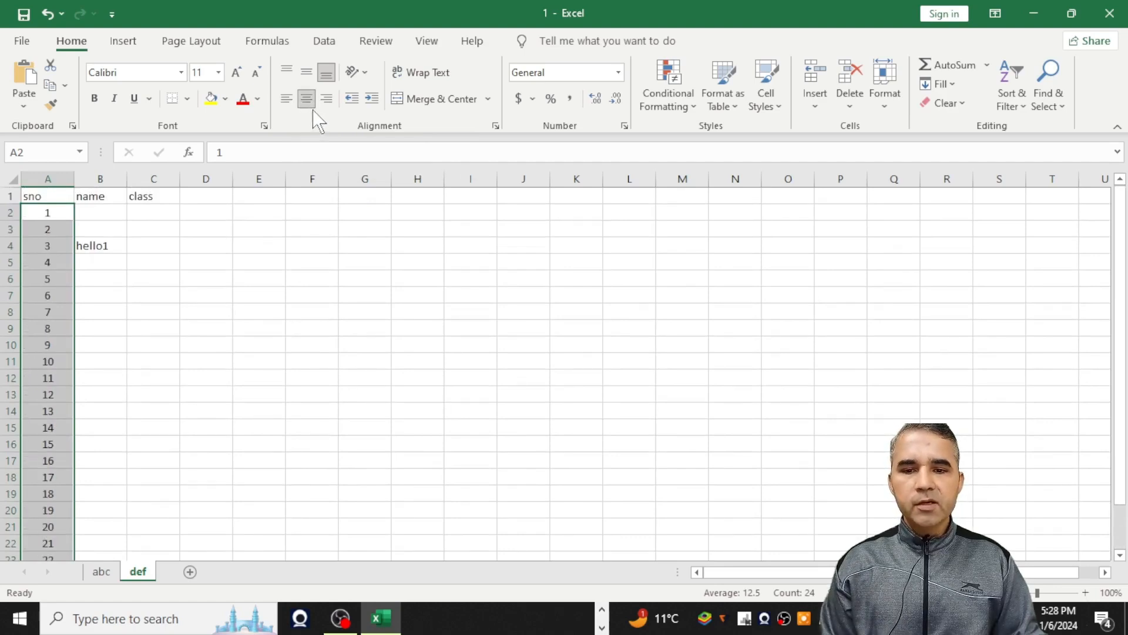
left_click(326, 101)
left_click(303, 100)
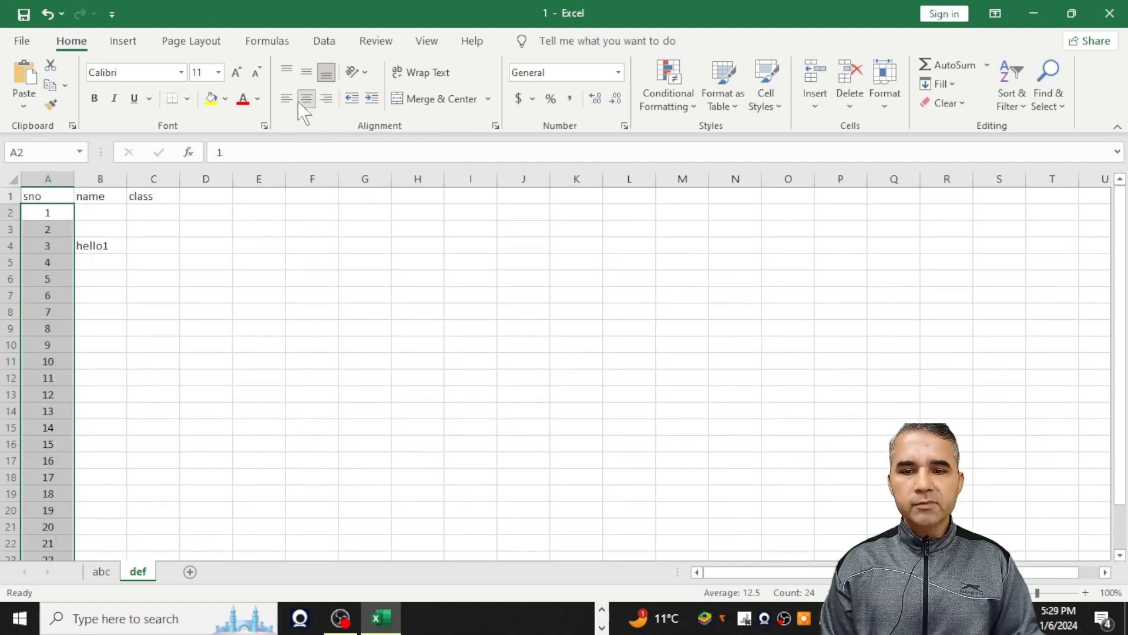
- Increase the height of row 4 to roughly three and a half times that of the other rows
left_click_drag(100, 278, 141, 393)
left_click(141, 317)
left_click(121, 245)
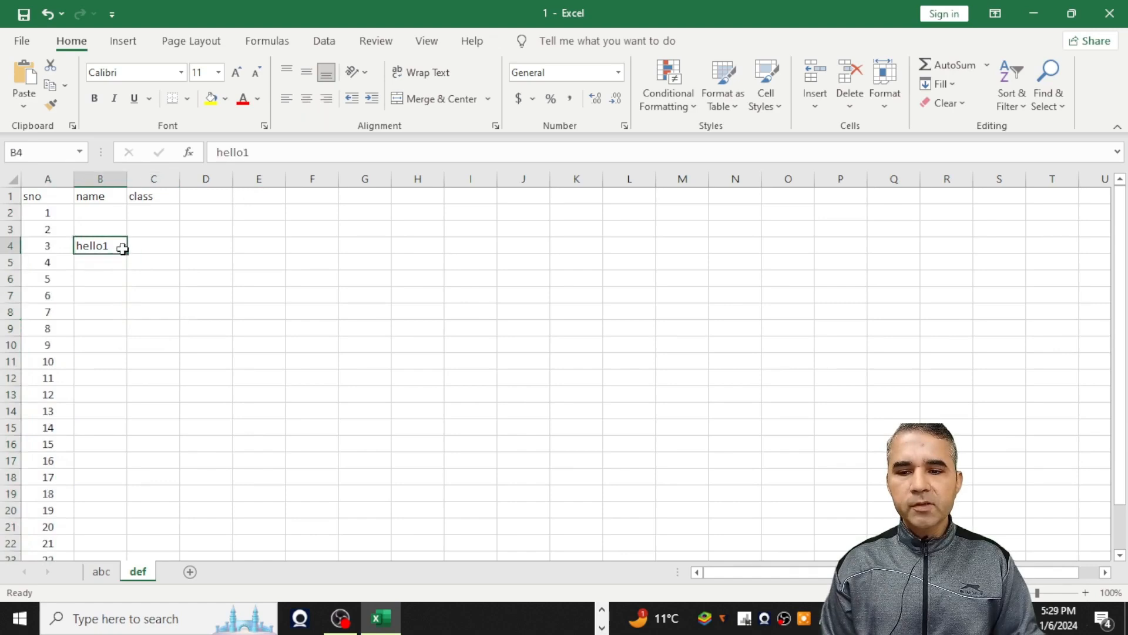
left_click(142, 251)
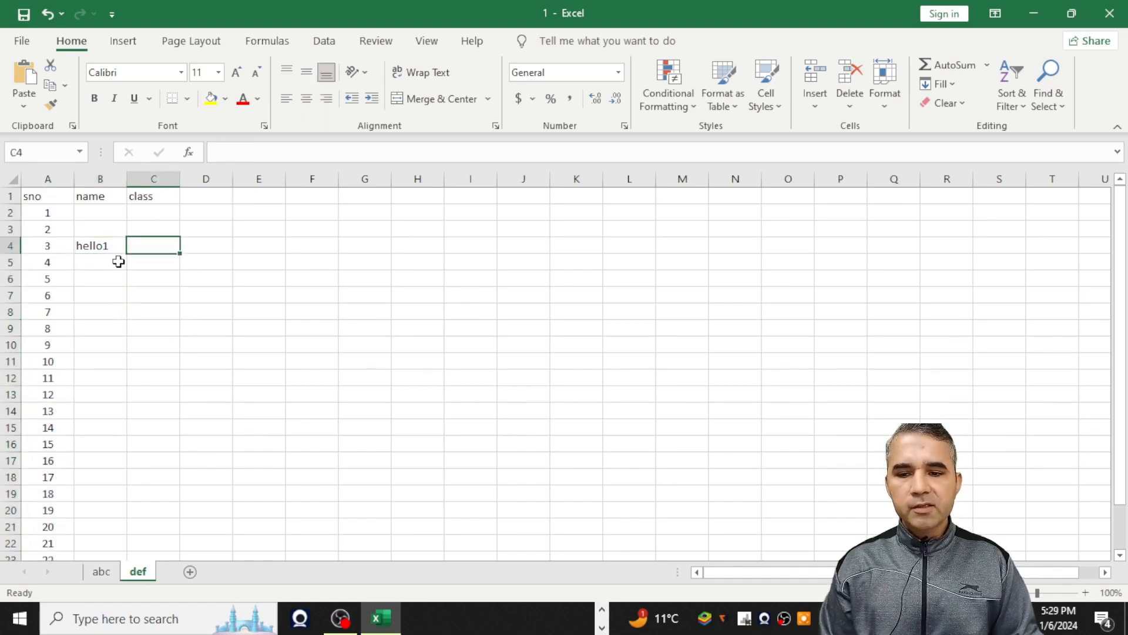
left_click_drag(13, 253, 12, 294)
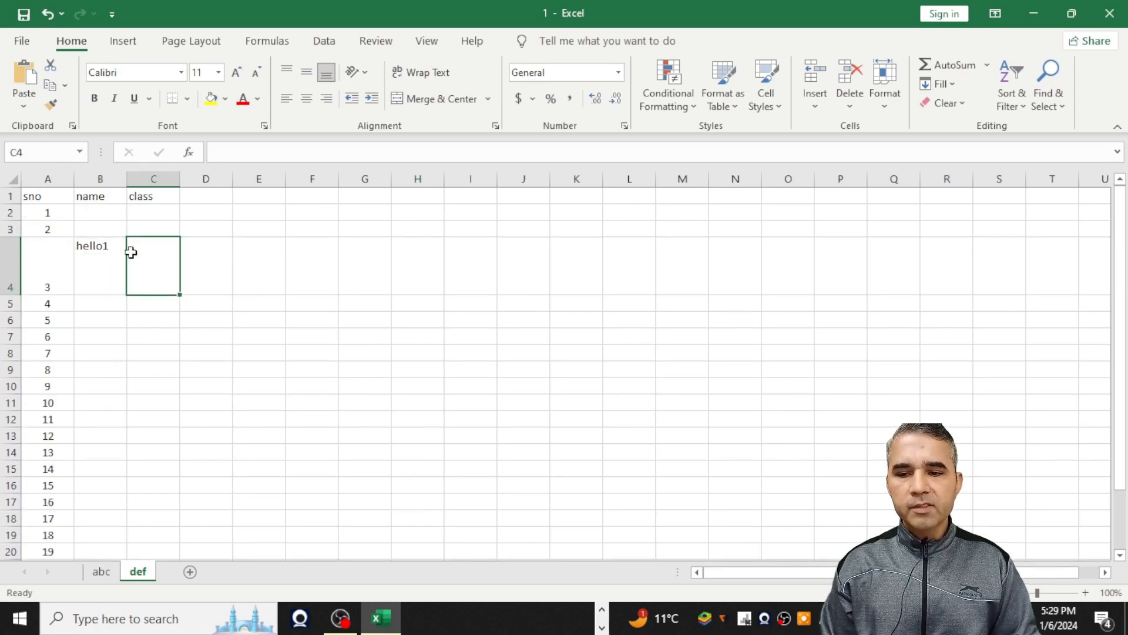
- Try bottom, middle and top vertical alignment on cell B4 and leave its text aligned to the bottom
left_click(109, 248)
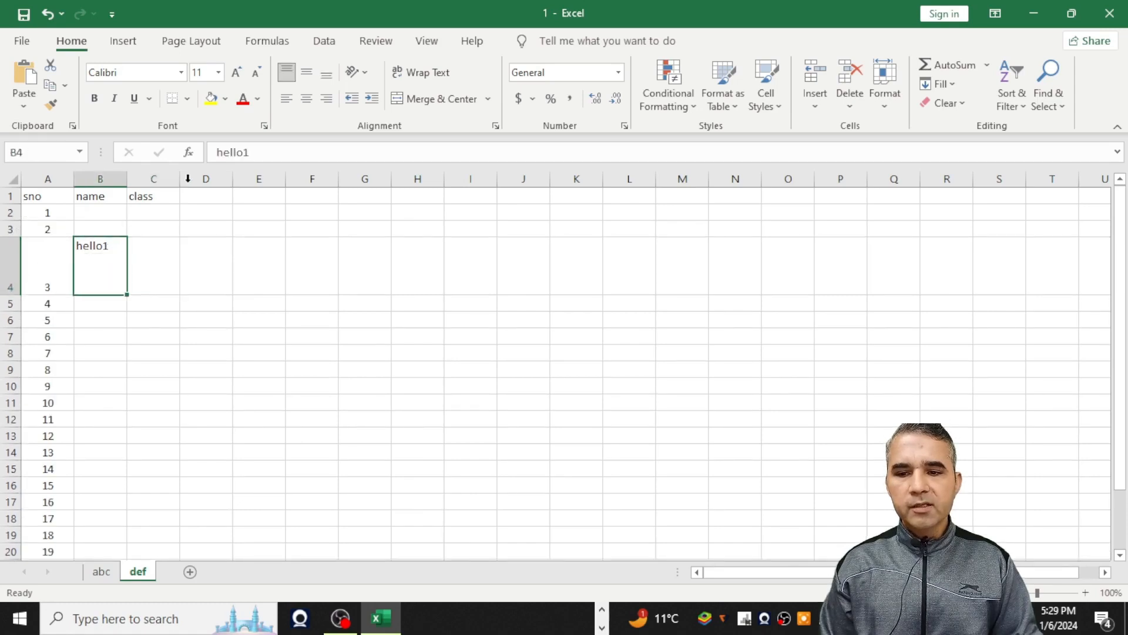
left_click(326, 71)
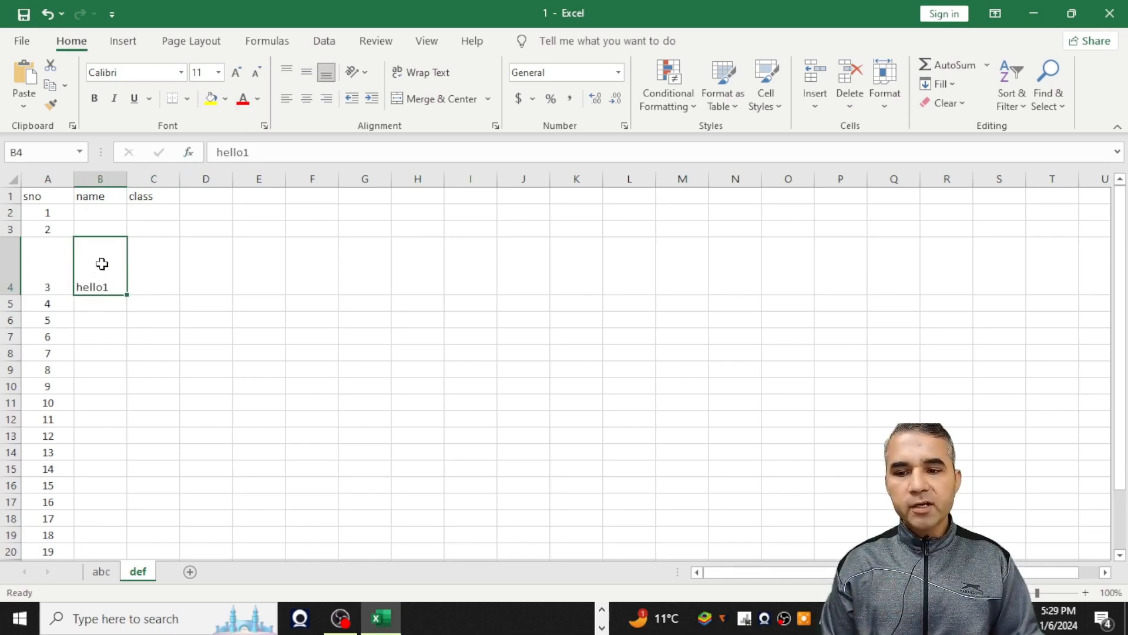
left_click(141, 279)
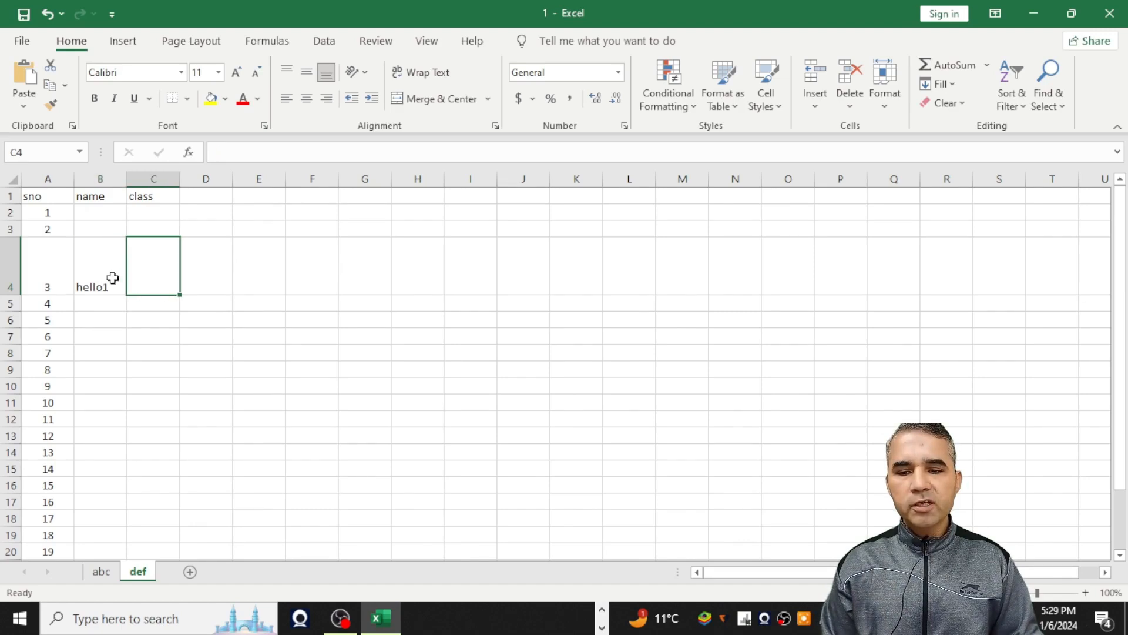
left_click(109, 276)
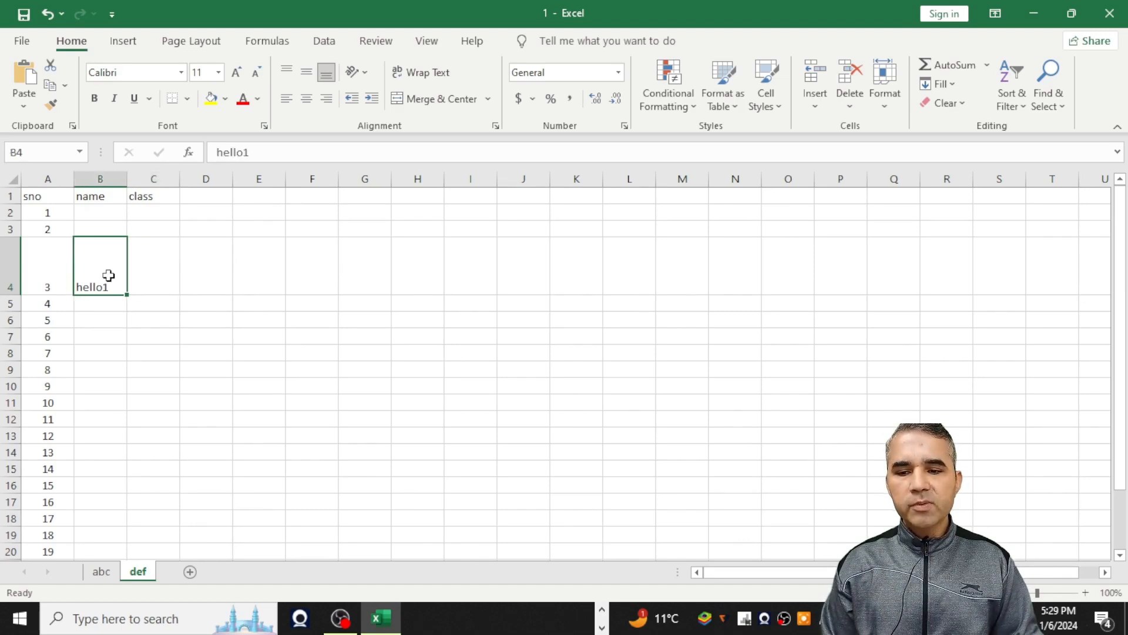
left_click(306, 73)
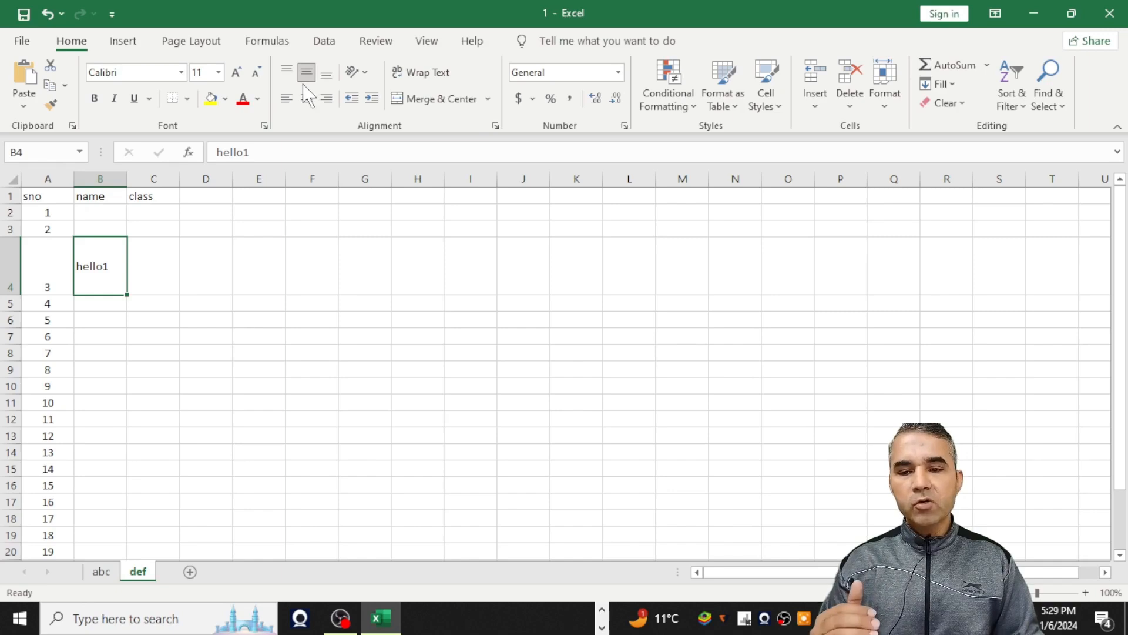
left_click(287, 71)
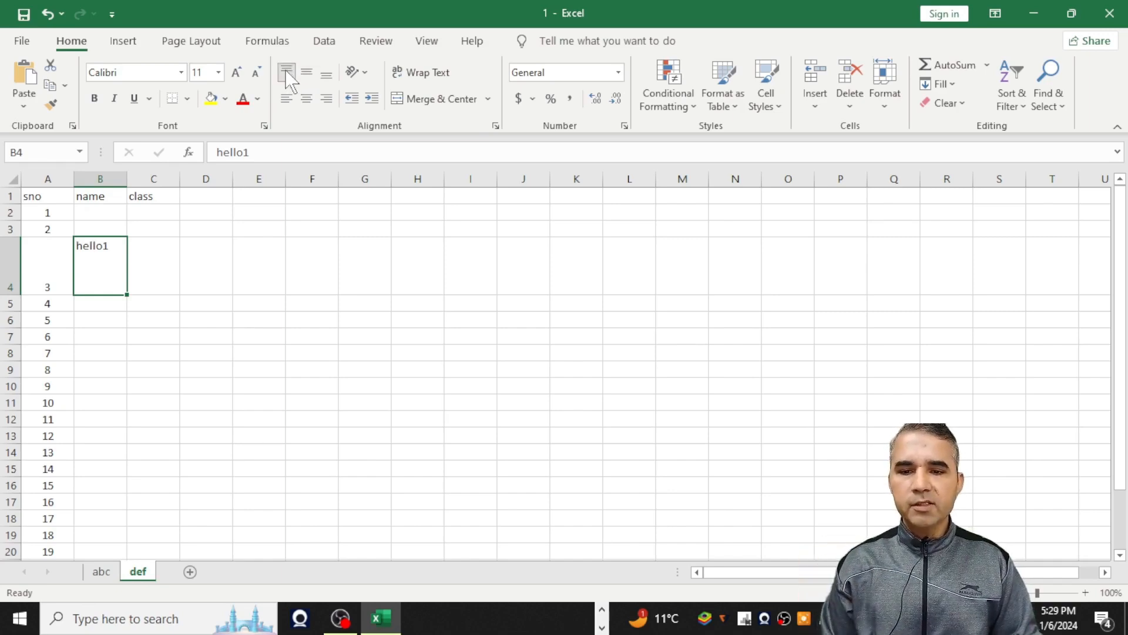
left_click(323, 77)
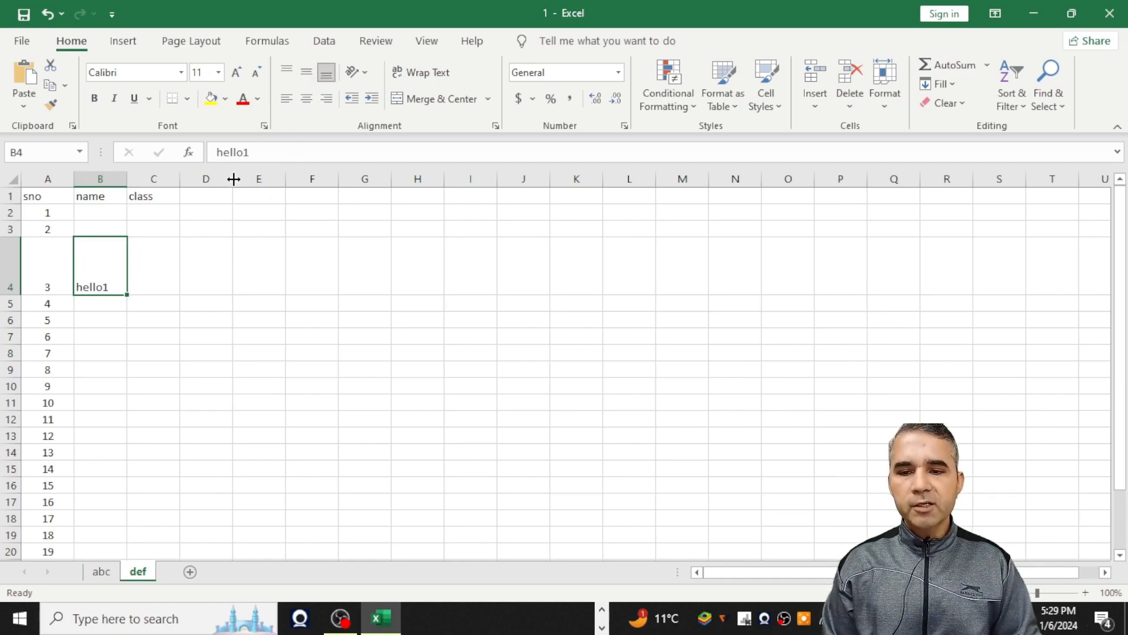
- Edit the text of cell B4 so that it reads "hello"
left_click(255, 152)
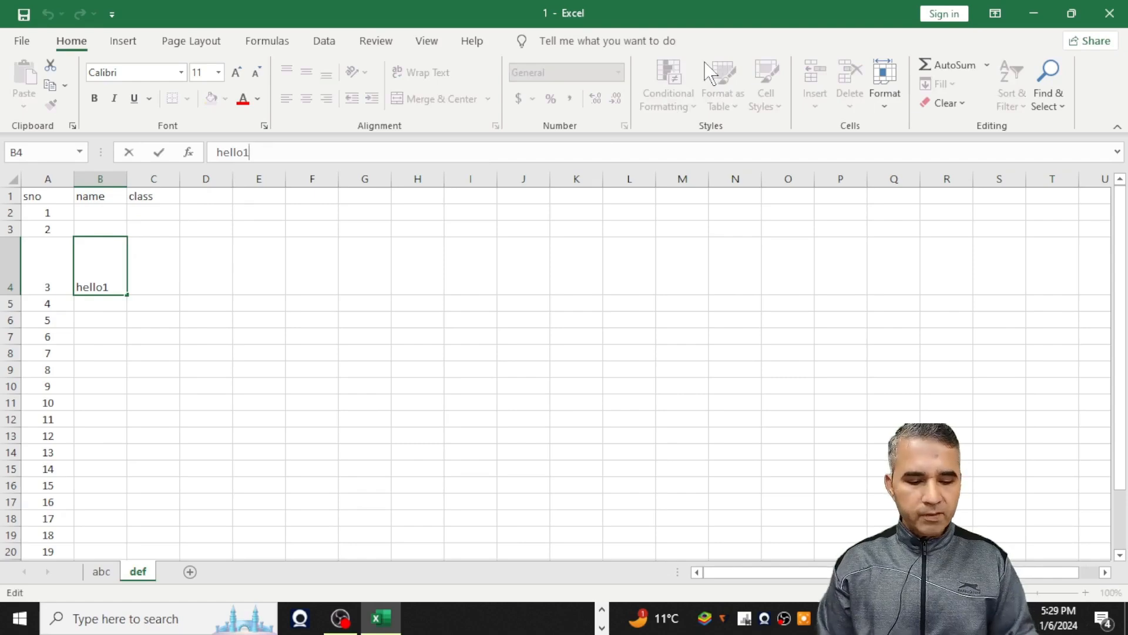
key("Return")
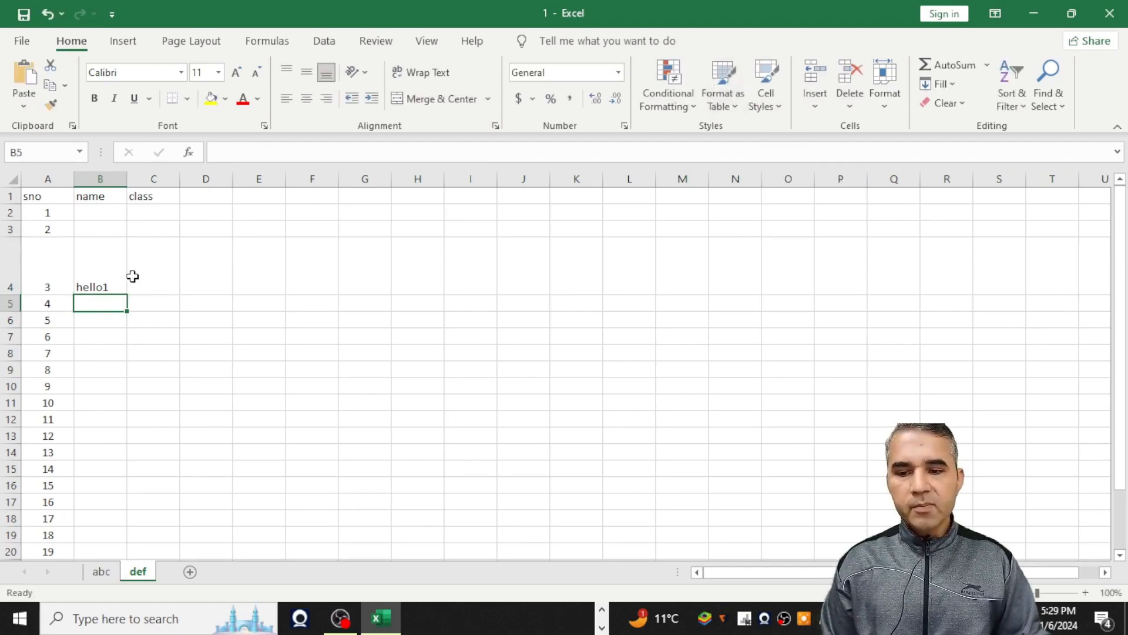
left_click(108, 284)
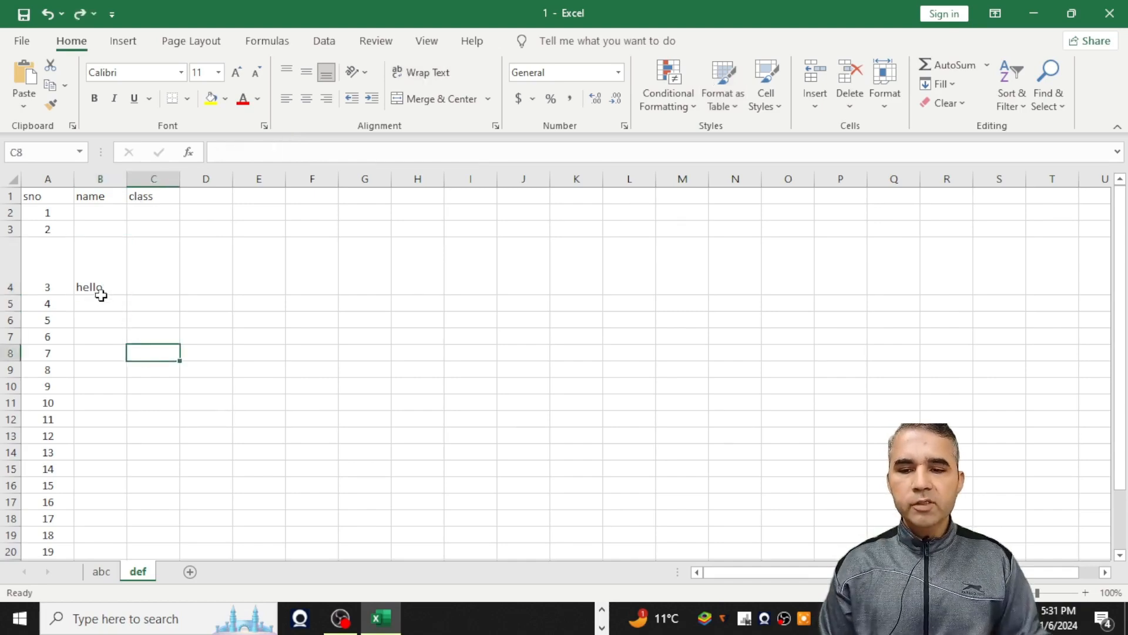
- Turn on text wrapping for cell B4 and align its text to the top of the cell
left_click(101, 296)
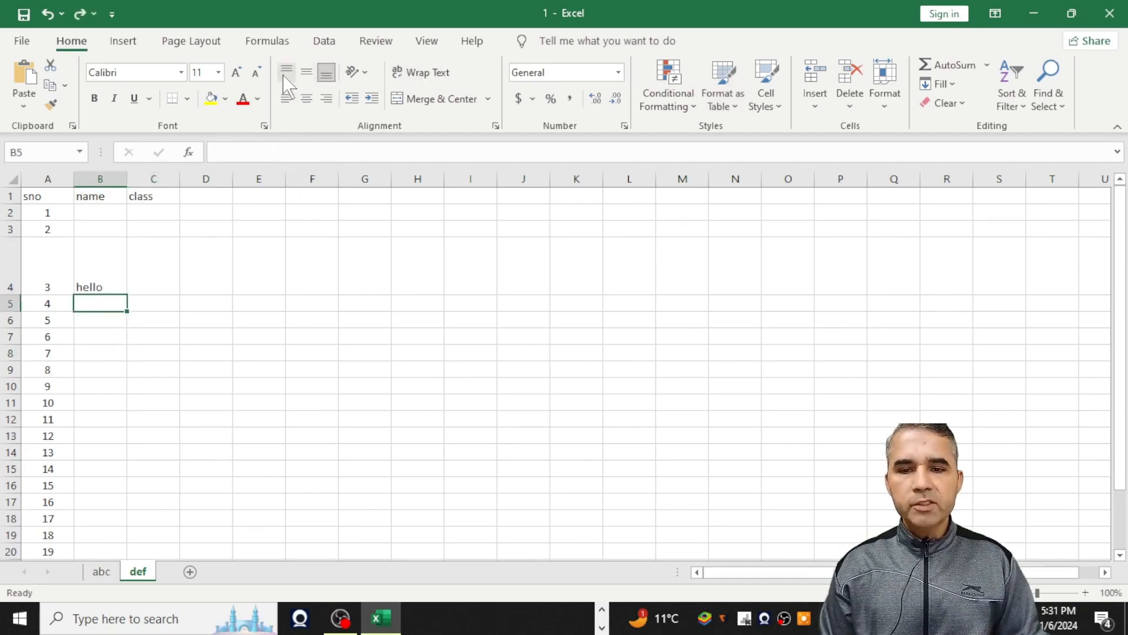
left_click(107, 285)
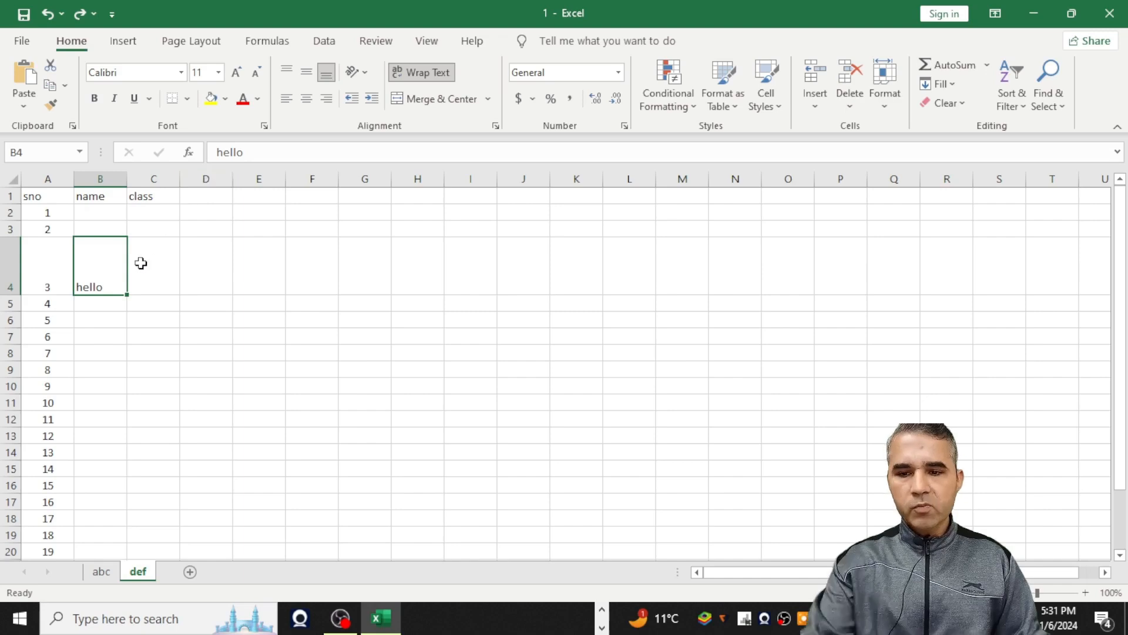
left_click(287, 72)
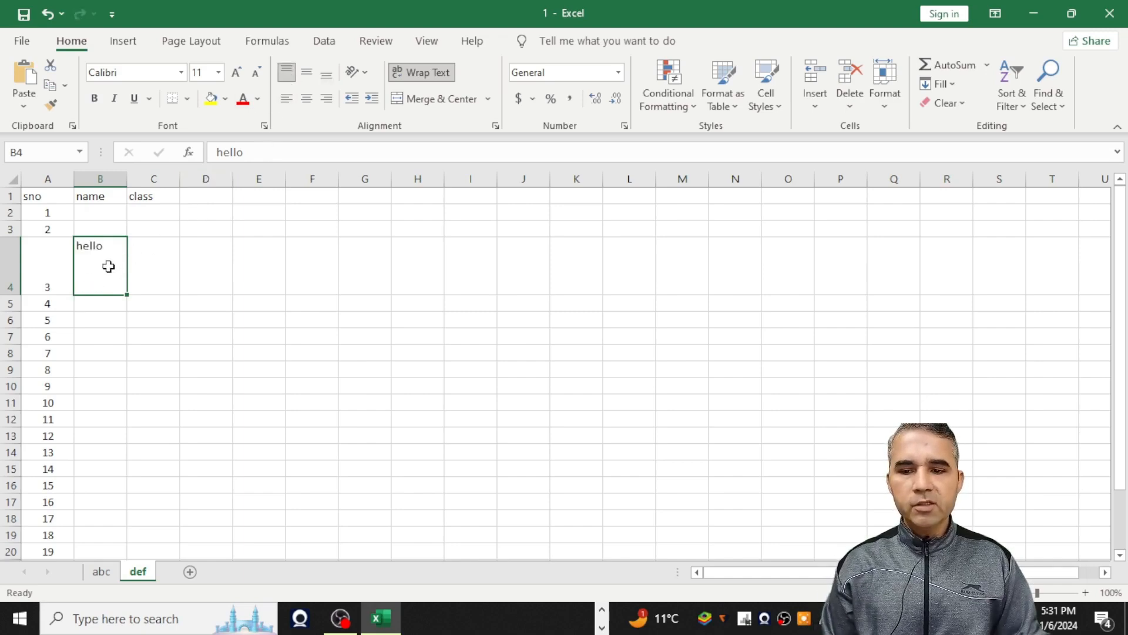
- Rewrite the text of cell B4 as "hello", "to the" and "world" on three separate lines within the cell
left_click(256, 153)
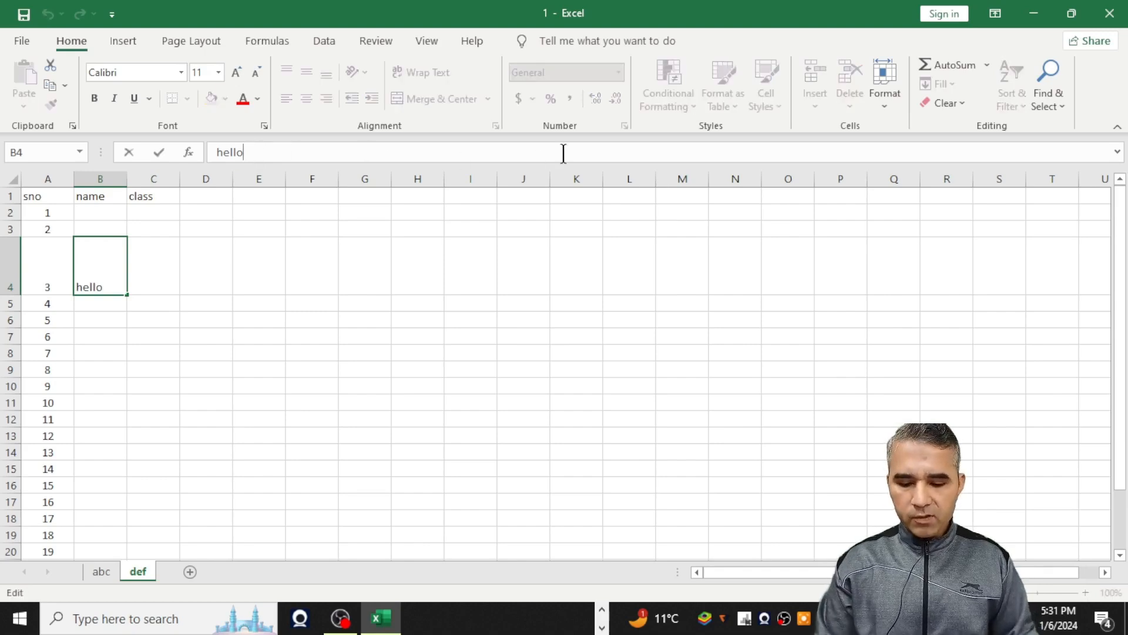
key("BackSpace")
key("BackSpace")
key("BackSpace")
key("BackSpace")
key("BackSpace")
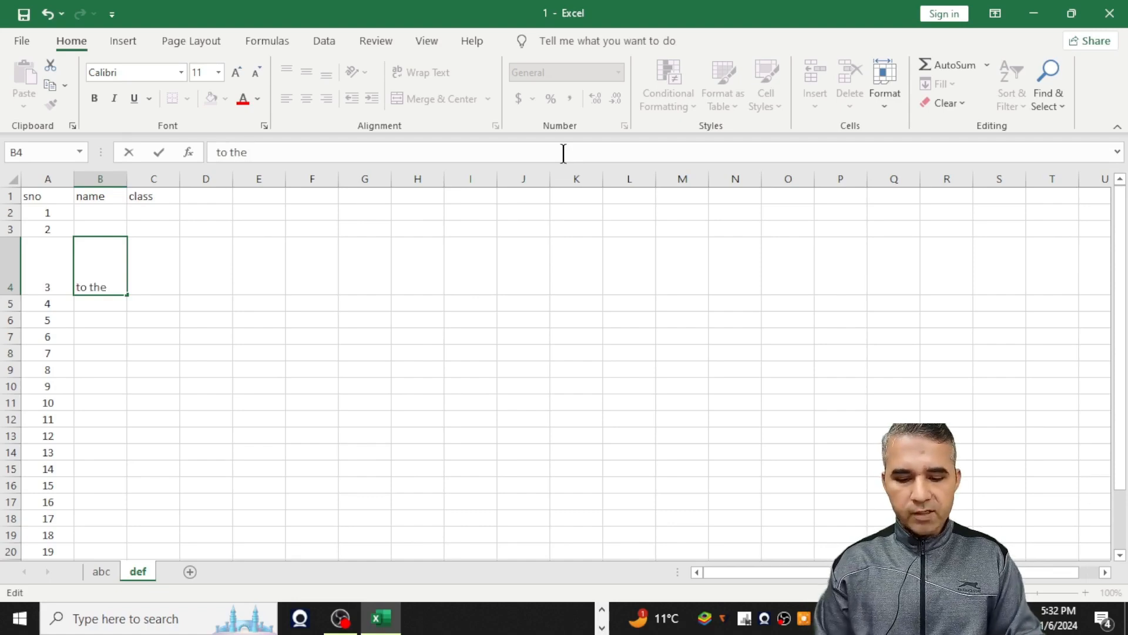
key("alt")
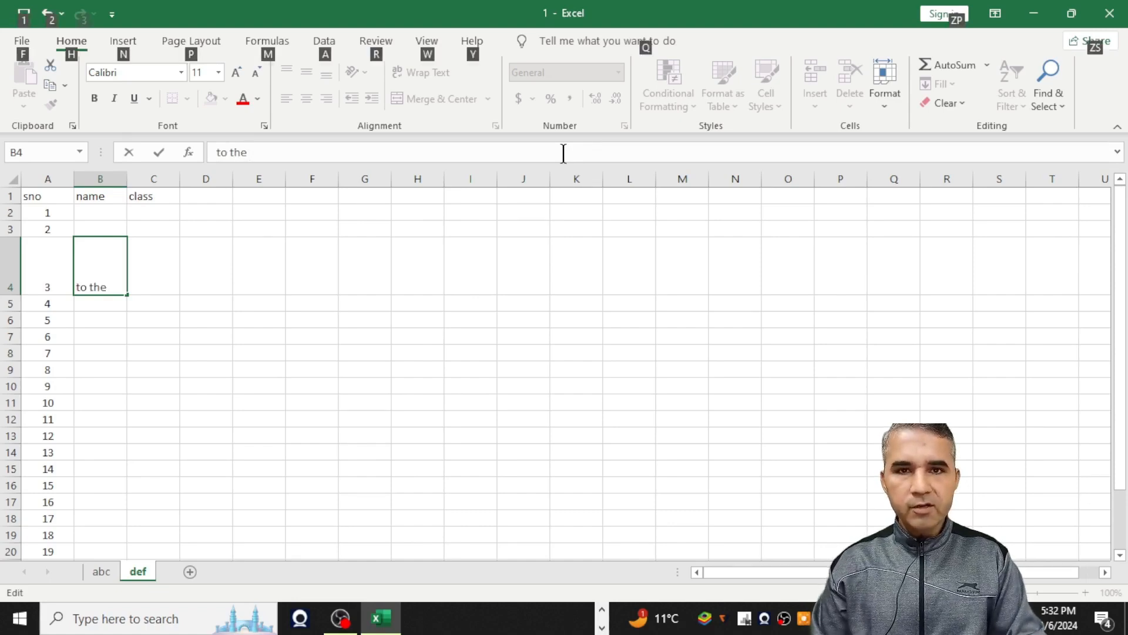
key("alt+Return")
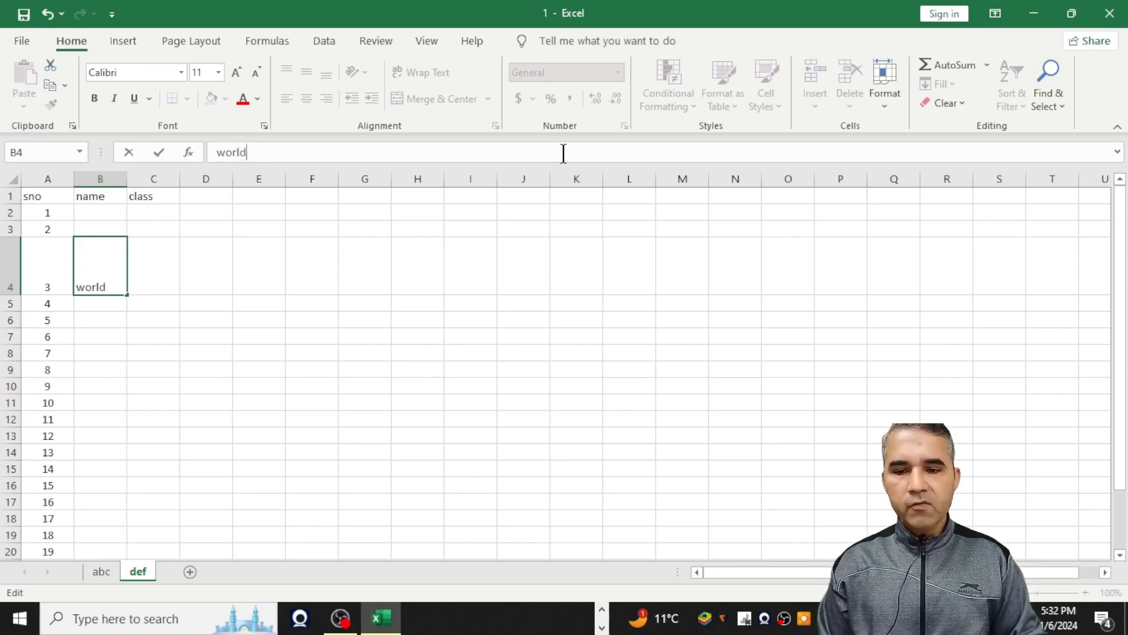
key("Return")
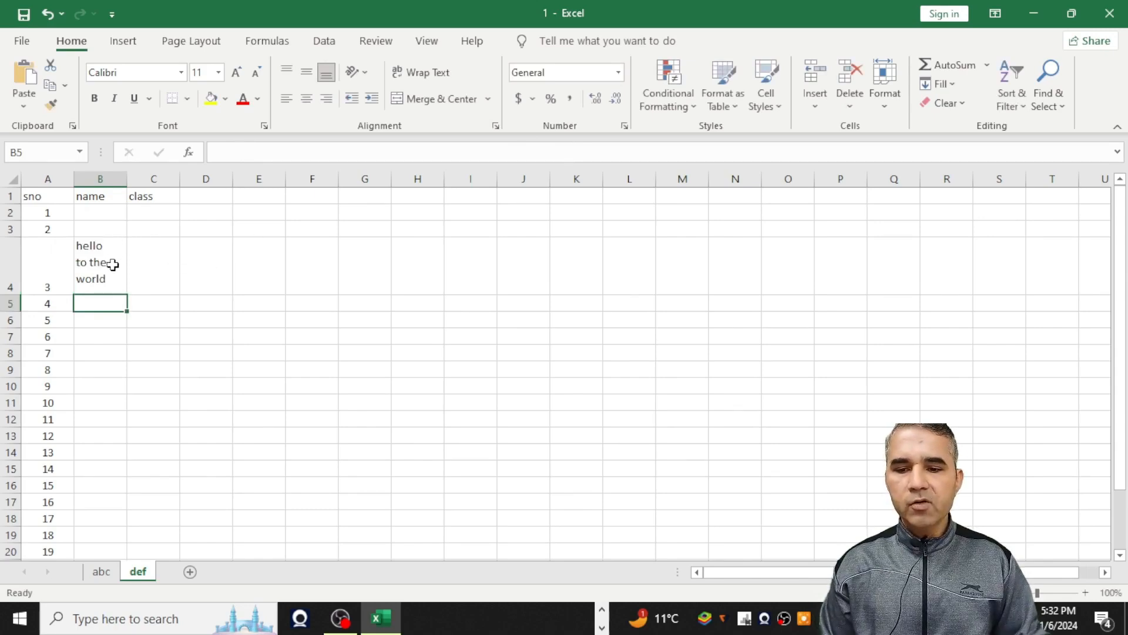
left_click(156, 321)
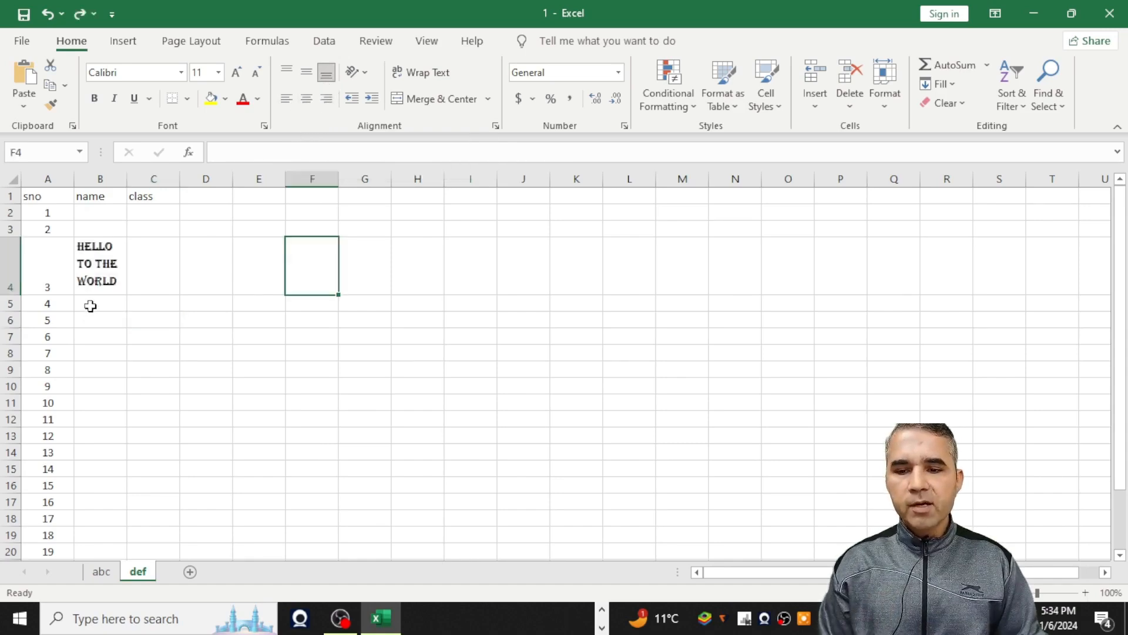
- Enter the sample text "fsdfsdfsd" in cell B5
left_click(91, 305)
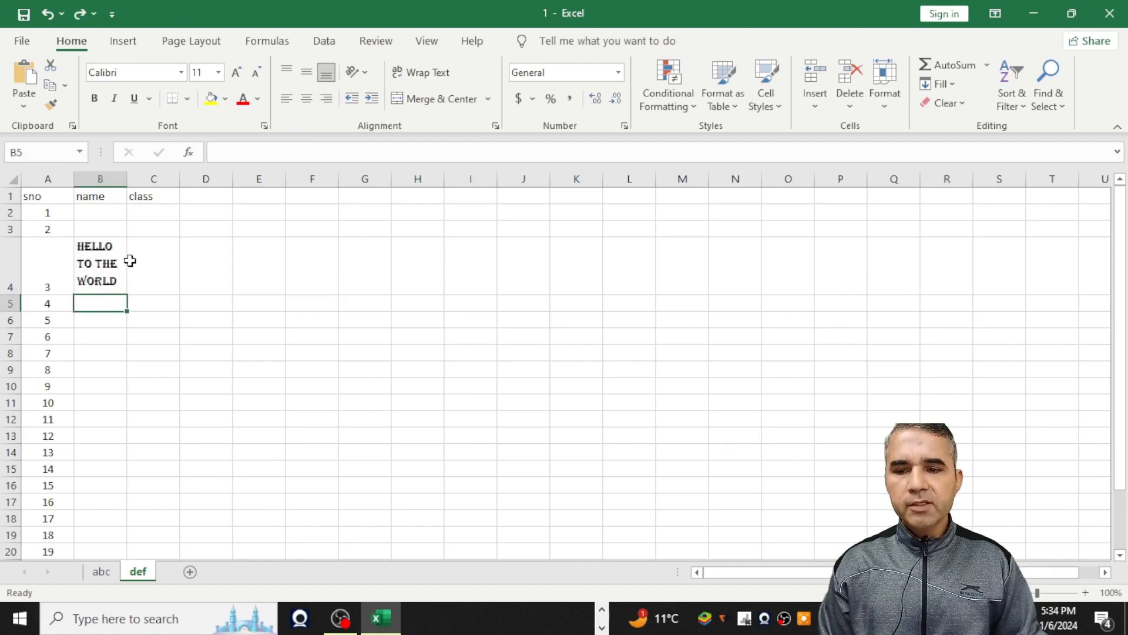
type("fsdfsdfsd")
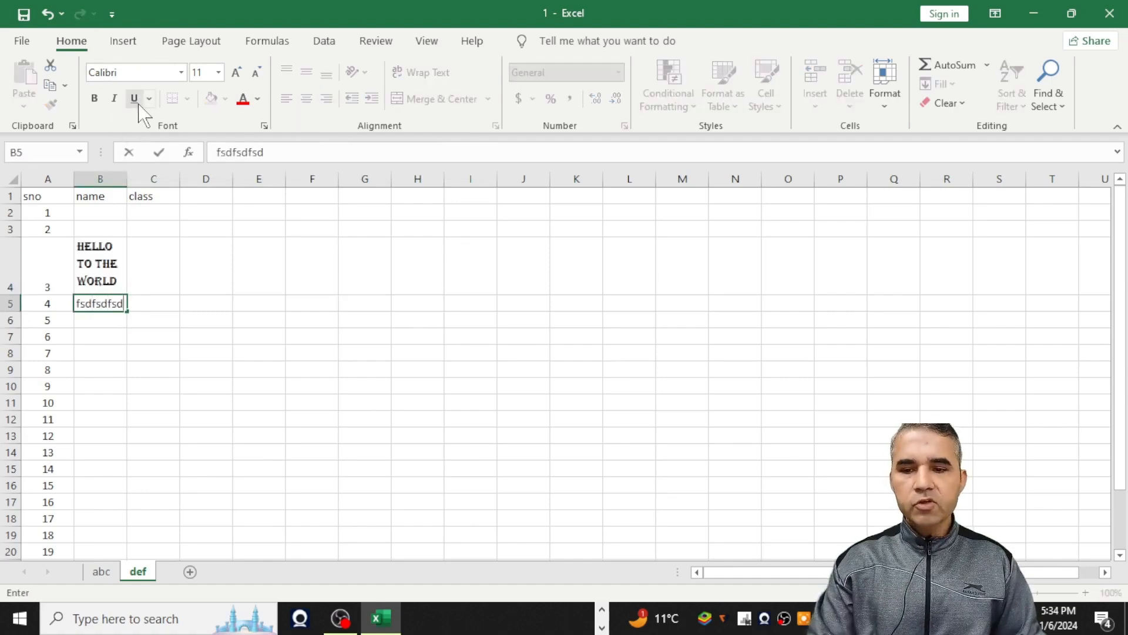
left_click(206, 369)
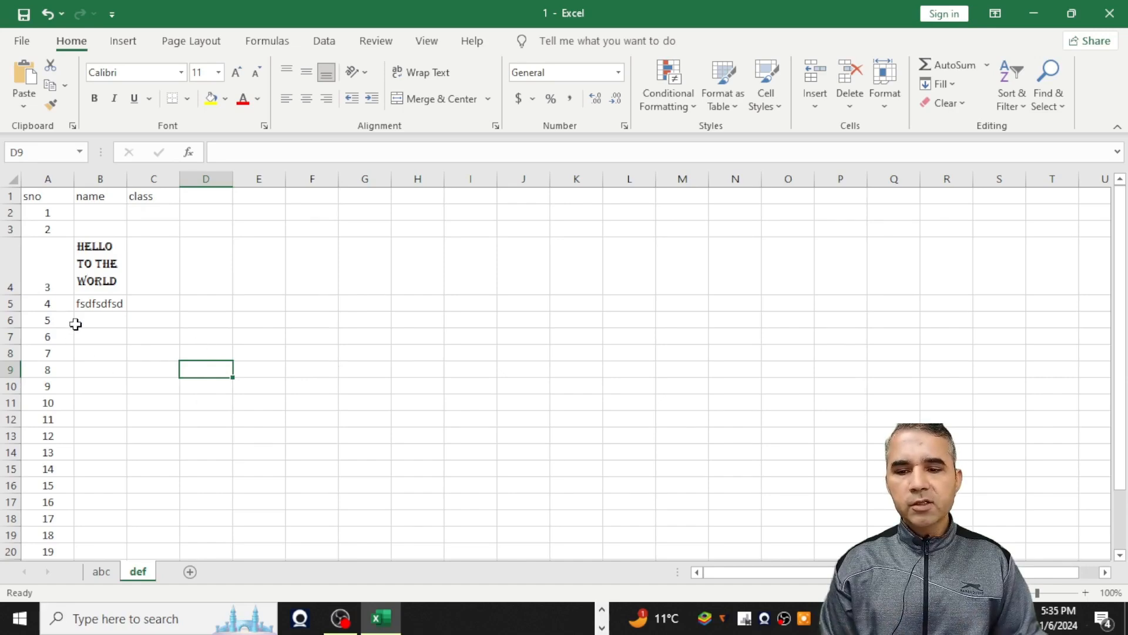
- Copy the formatting of cell B4 onto the text in cell B5 with Format Painter
left_click(86, 247)
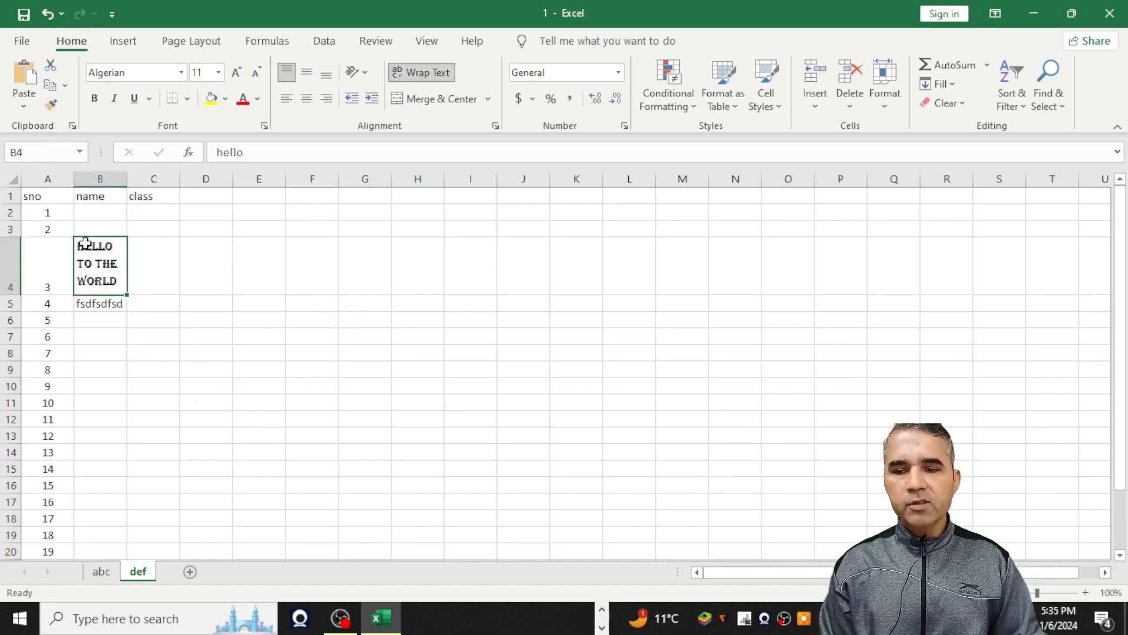
left_click(53, 107)
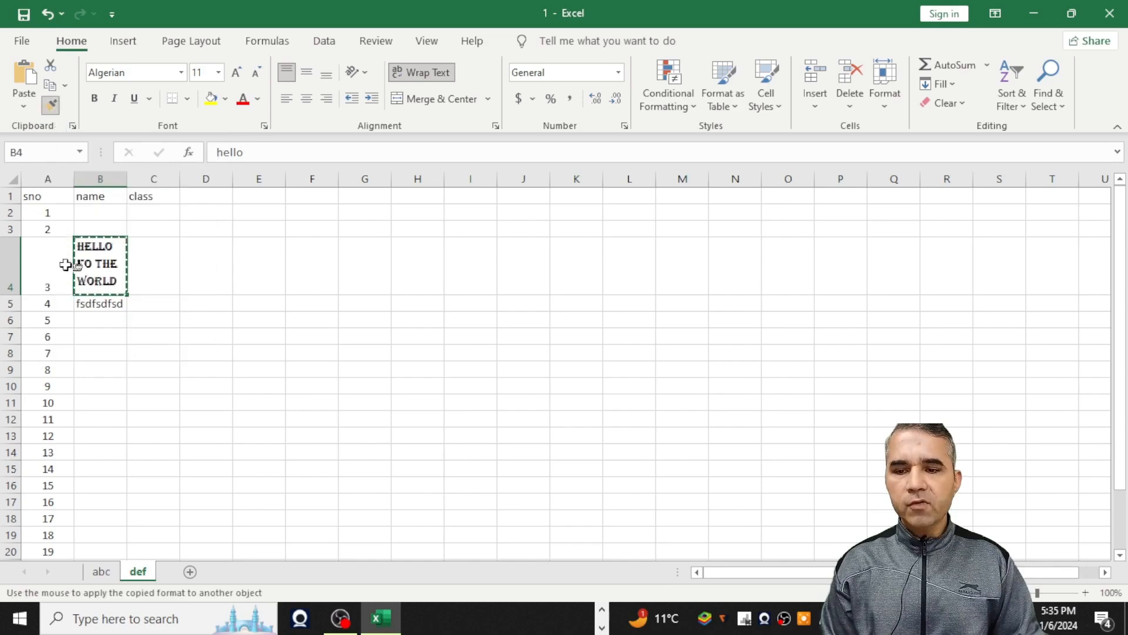
left_click(87, 303)
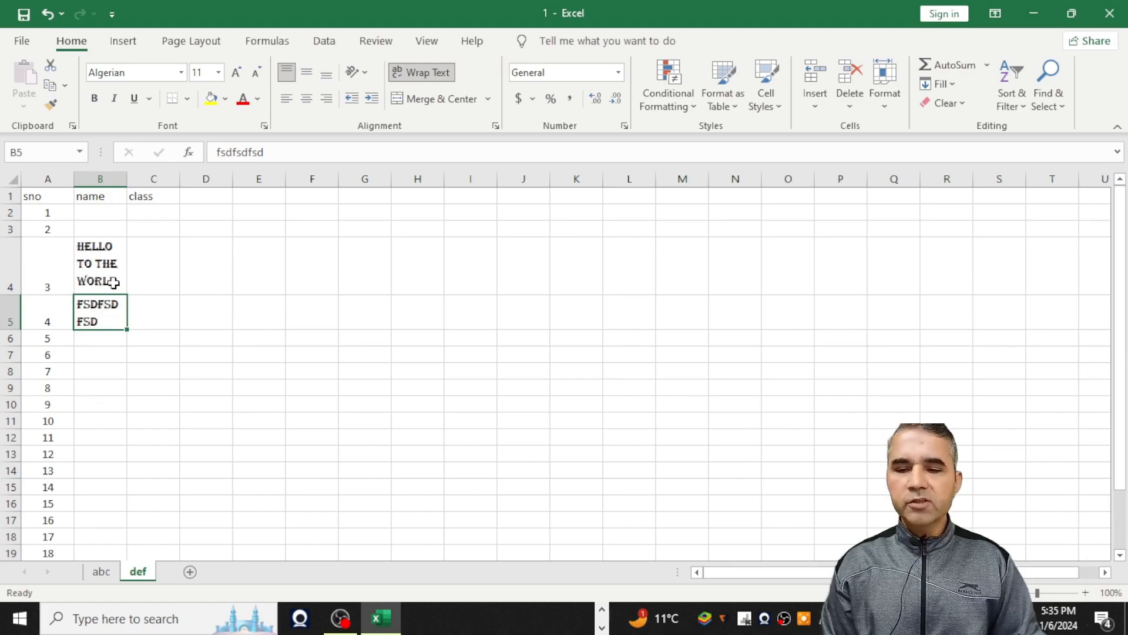
left_click(198, 266)
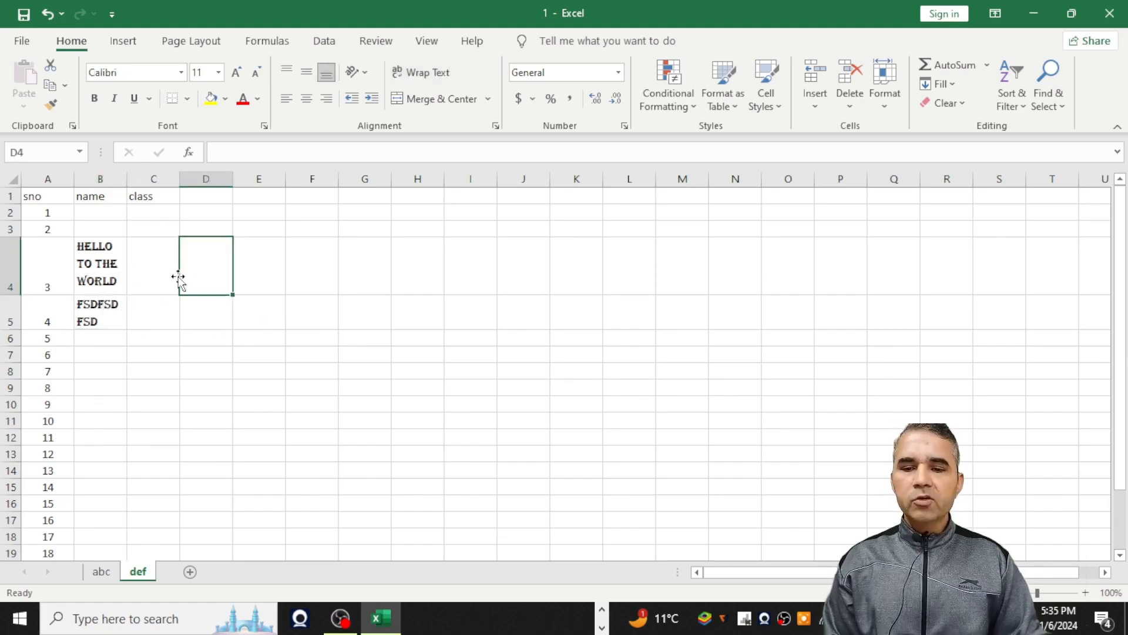
- Try red and black font colors on the text in cell B4 and settle on green
left_click(111, 283)
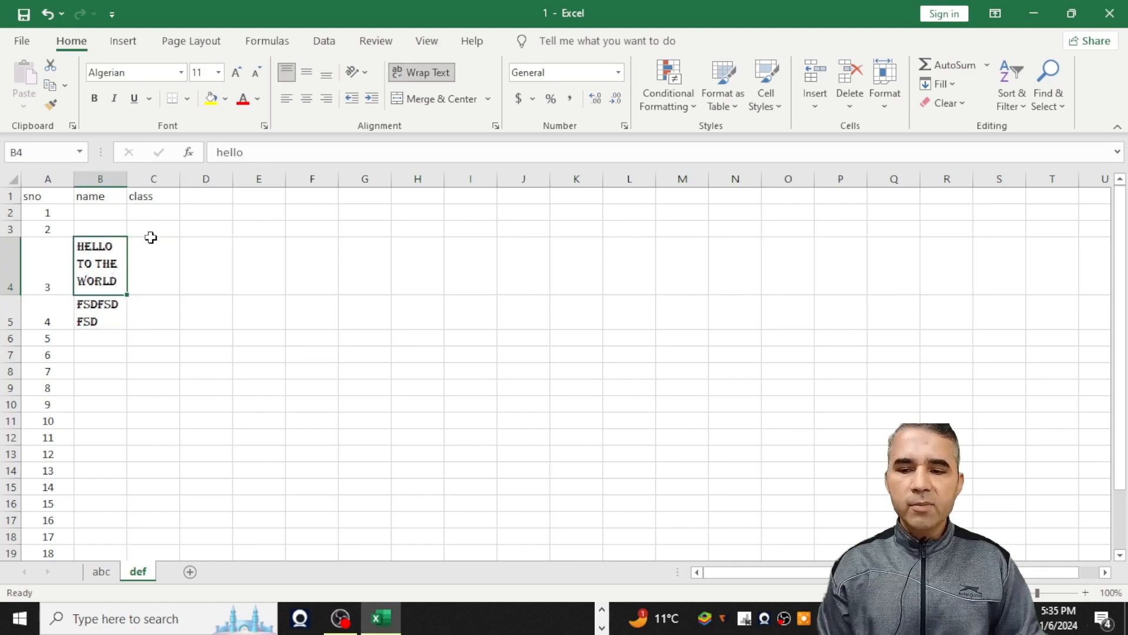
left_click(244, 112)
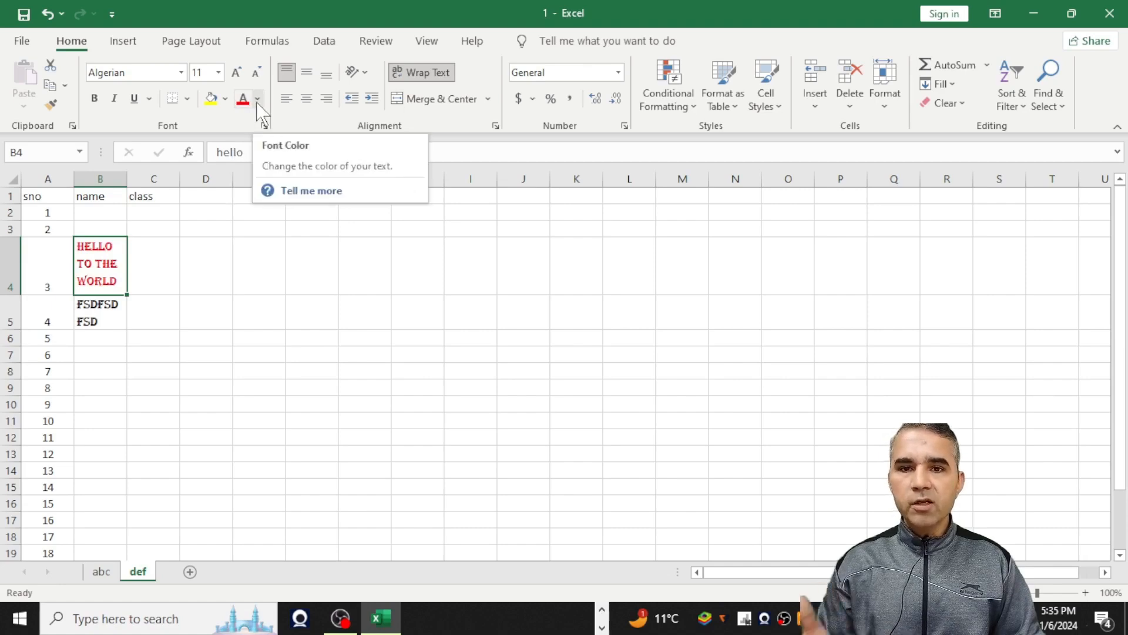
left_click(257, 101)
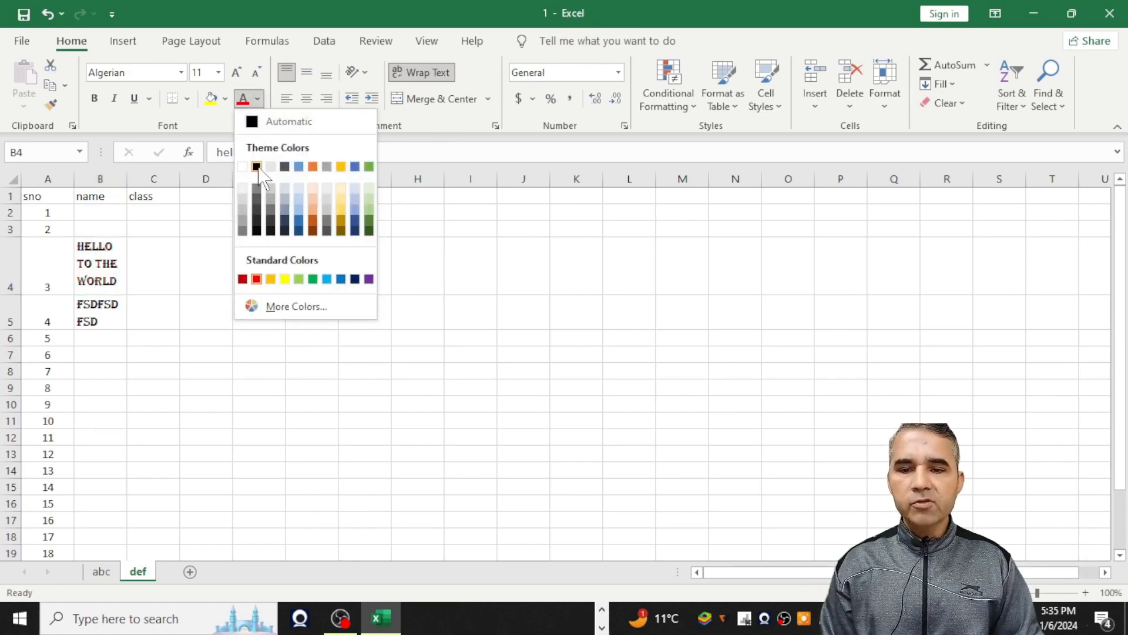
left_click(257, 166)
left_click(257, 100)
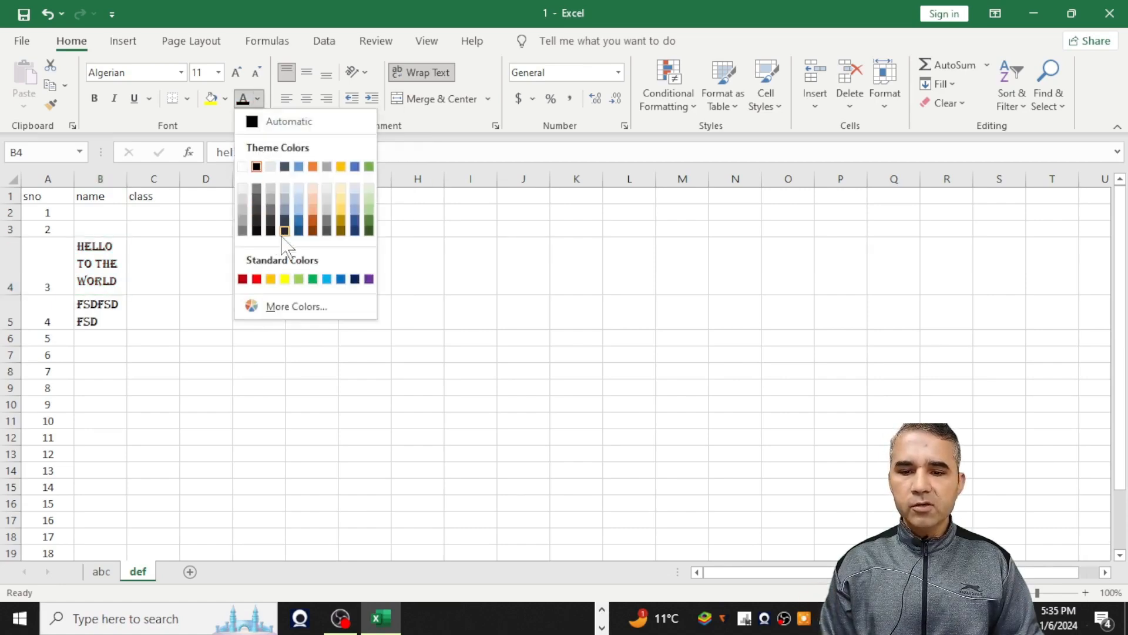
left_click(311, 277)
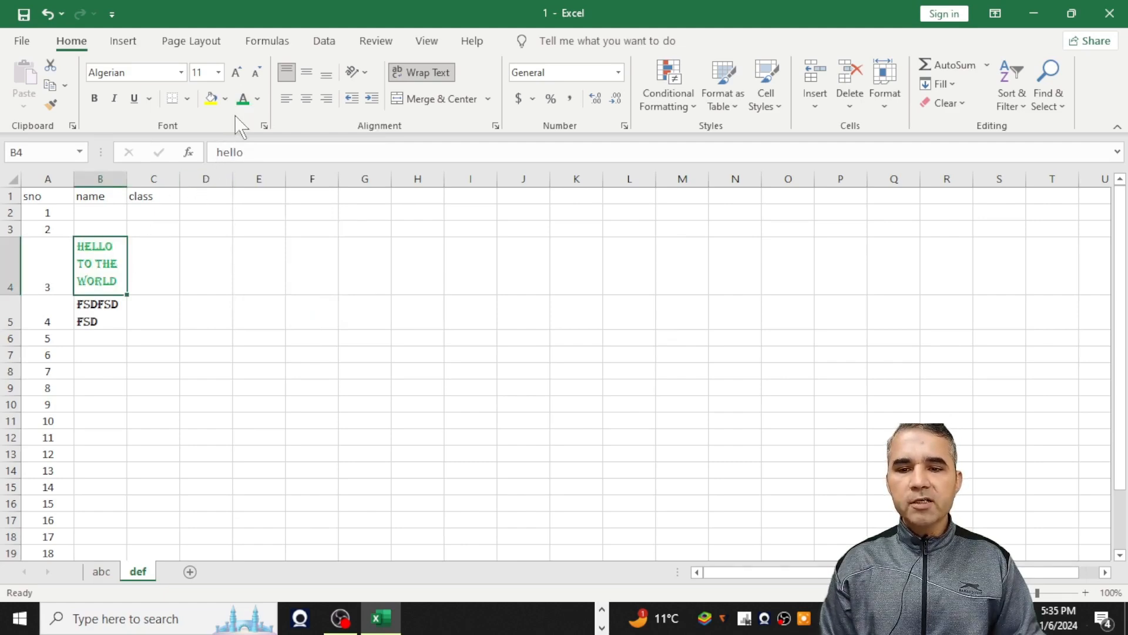
- Fill cell B4 with red and set its font color to yellow
left_click(225, 99)
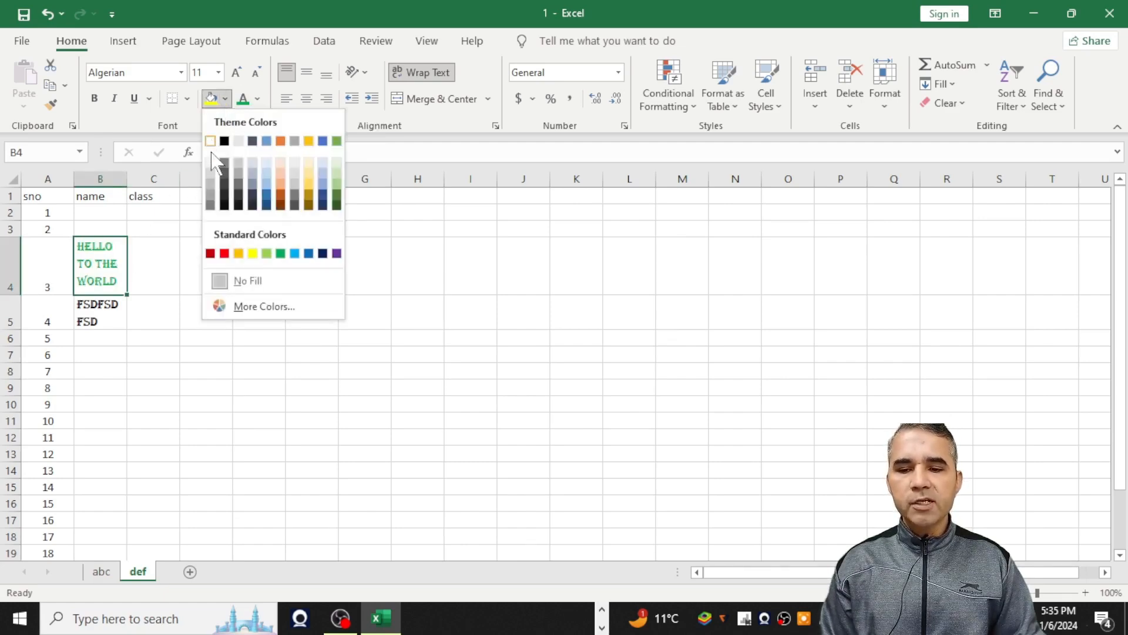
left_click(224, 254)
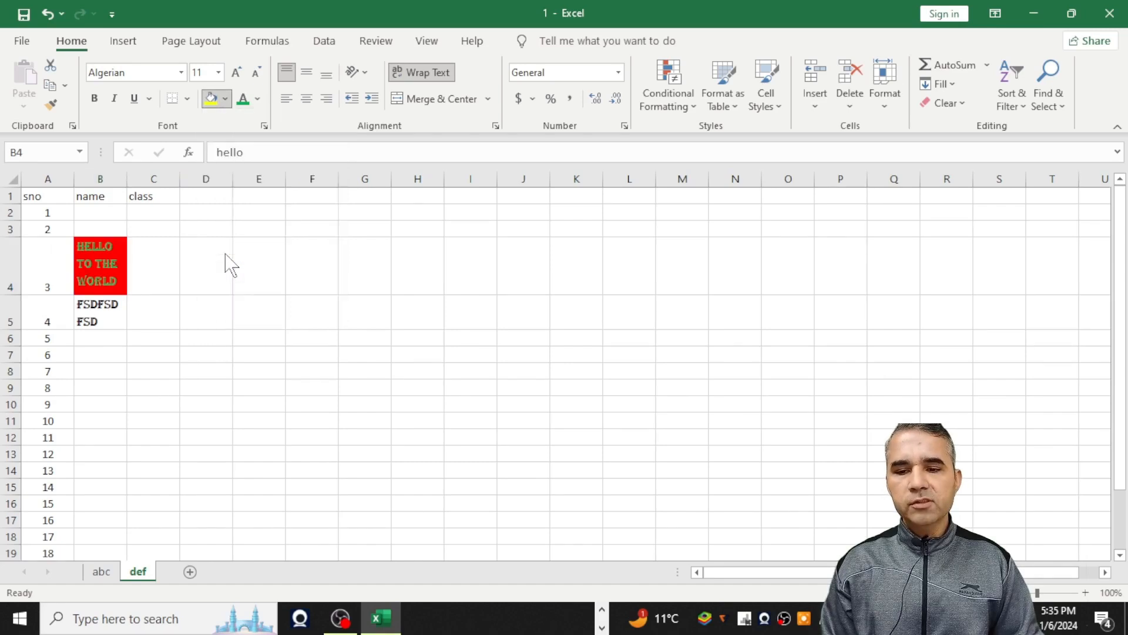
left_click(258, 99)
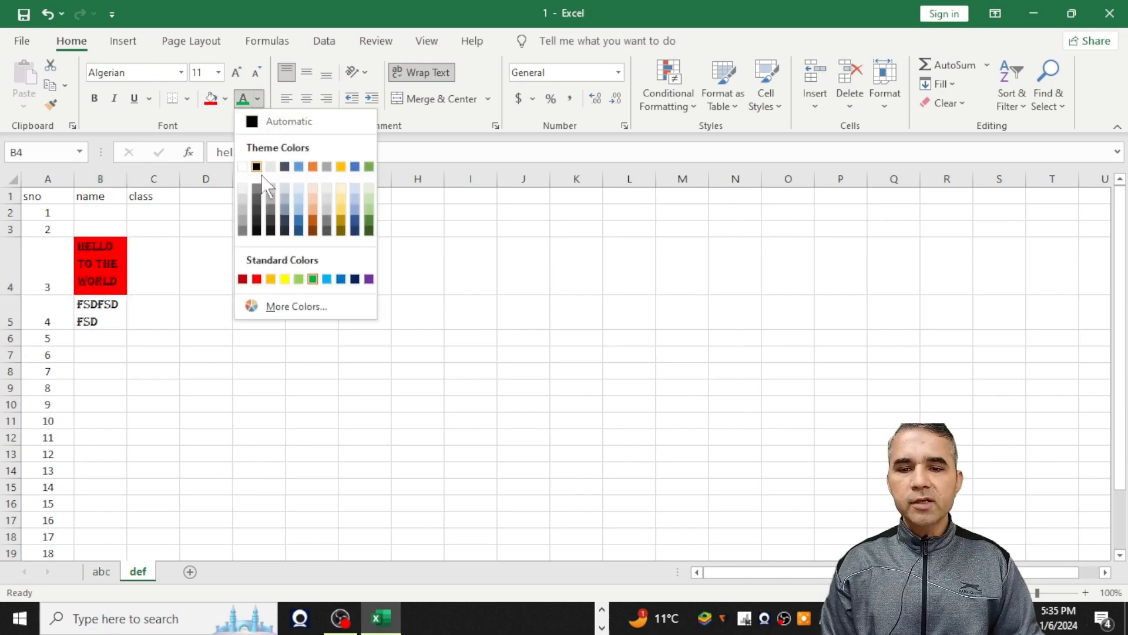
left_click(285, 278)
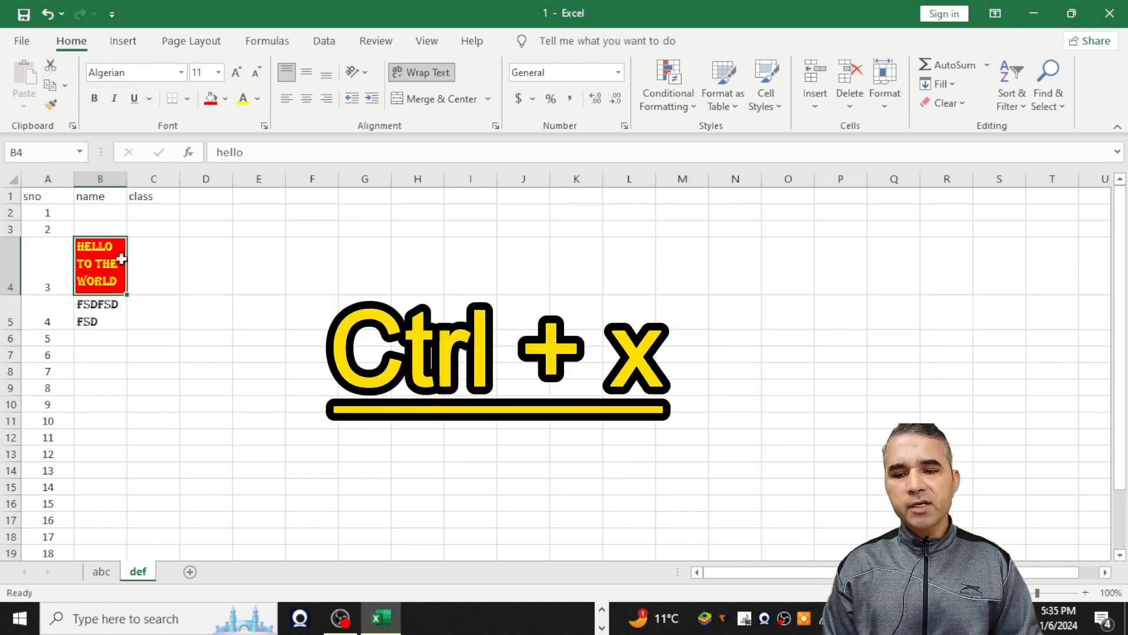
- Cut the contents of cell B4 and paste them into cell F4
left_click(52, 68)
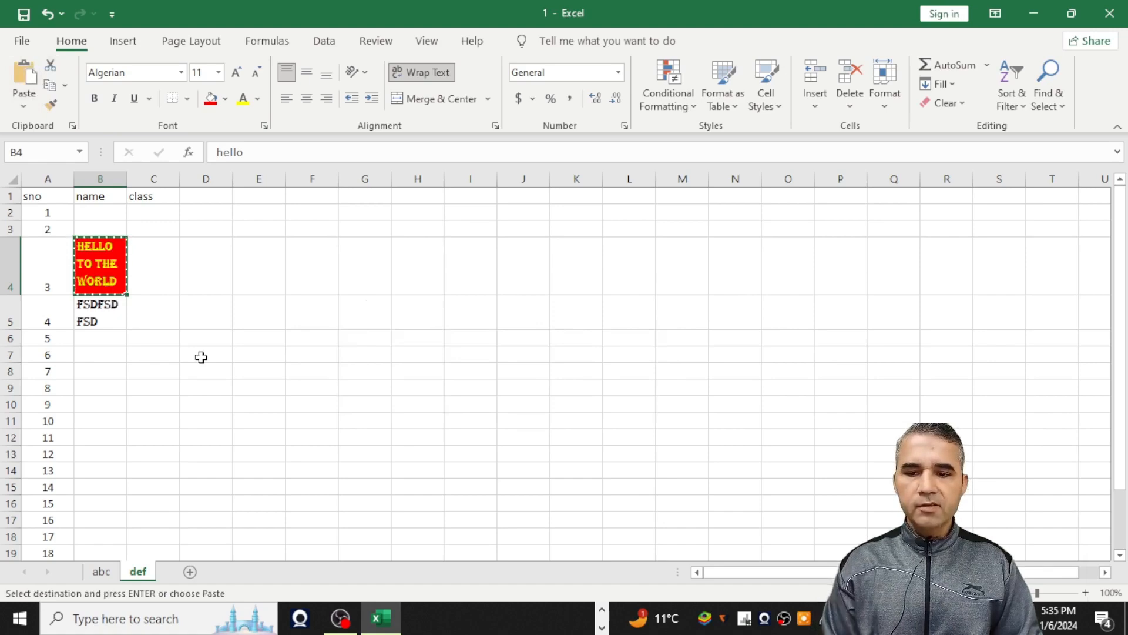
left_click(329, 265)
key("ctrl+v")
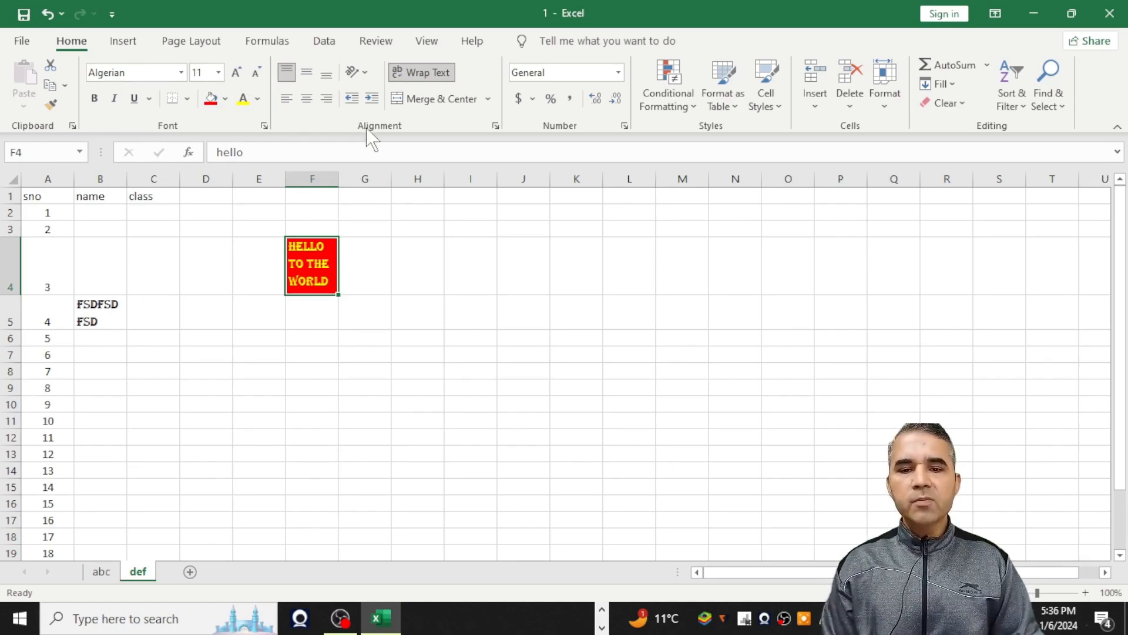
left_click(264, 304)
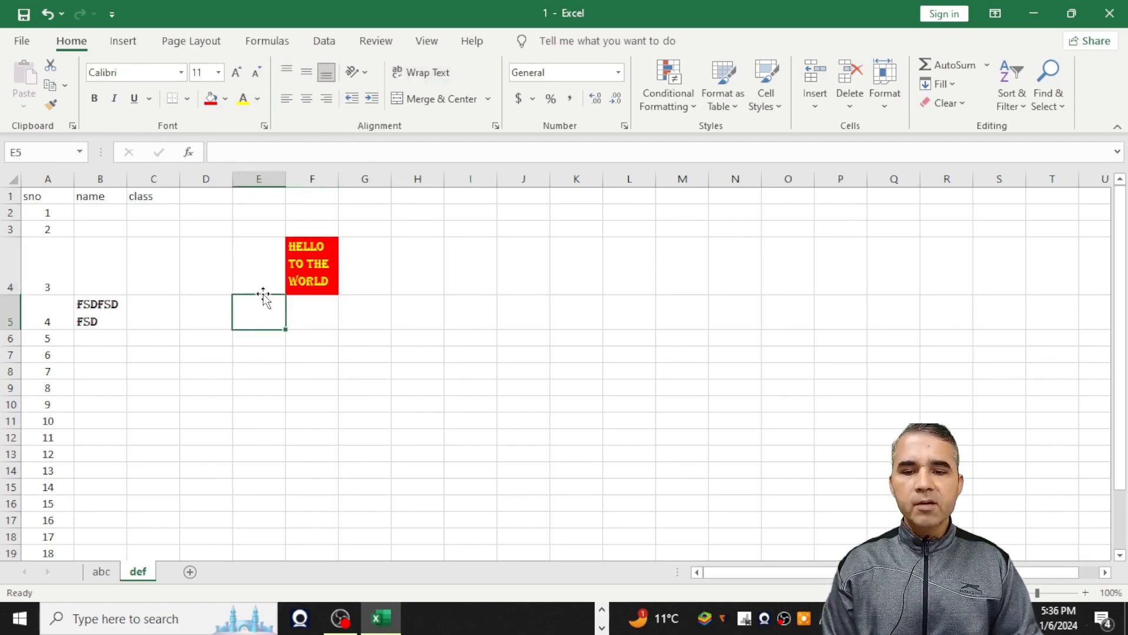
- Merge and center cells B4 through F4 into a single cell
left_click(94, 267)
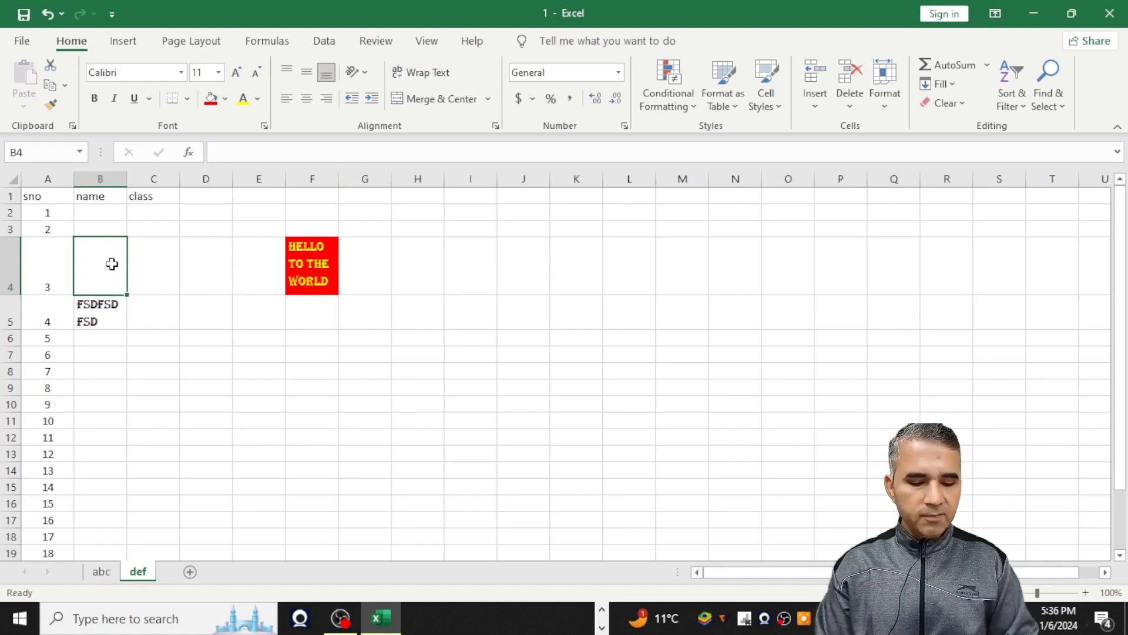
key("shift+Right")
key("shift+Right")
key("shift+Right")
key("shift+Right")
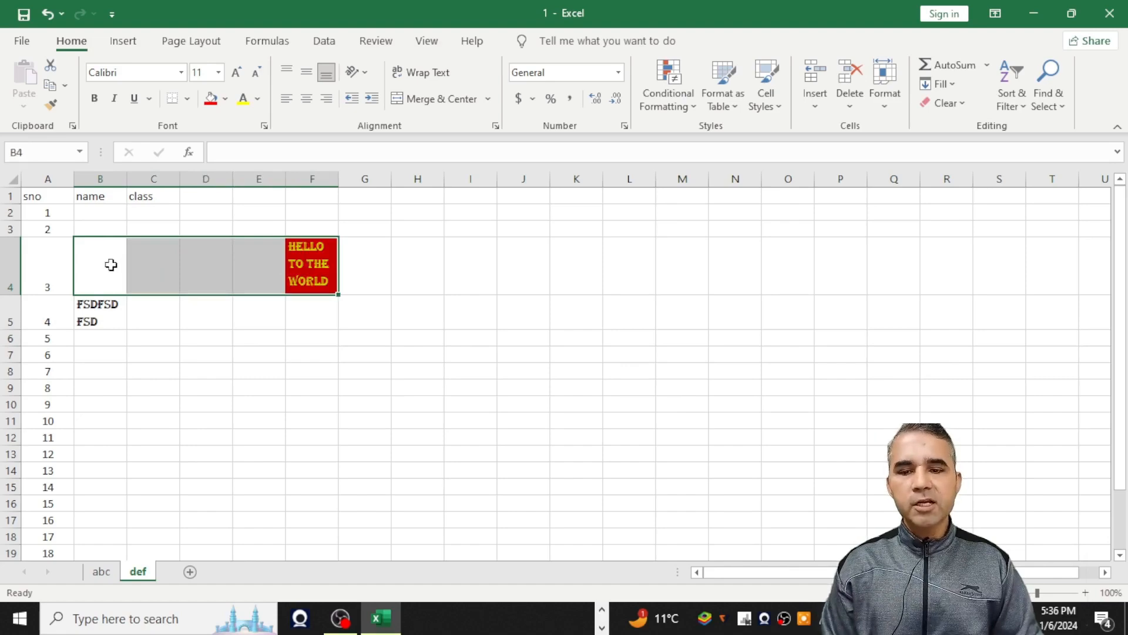
left_click(422, 100)
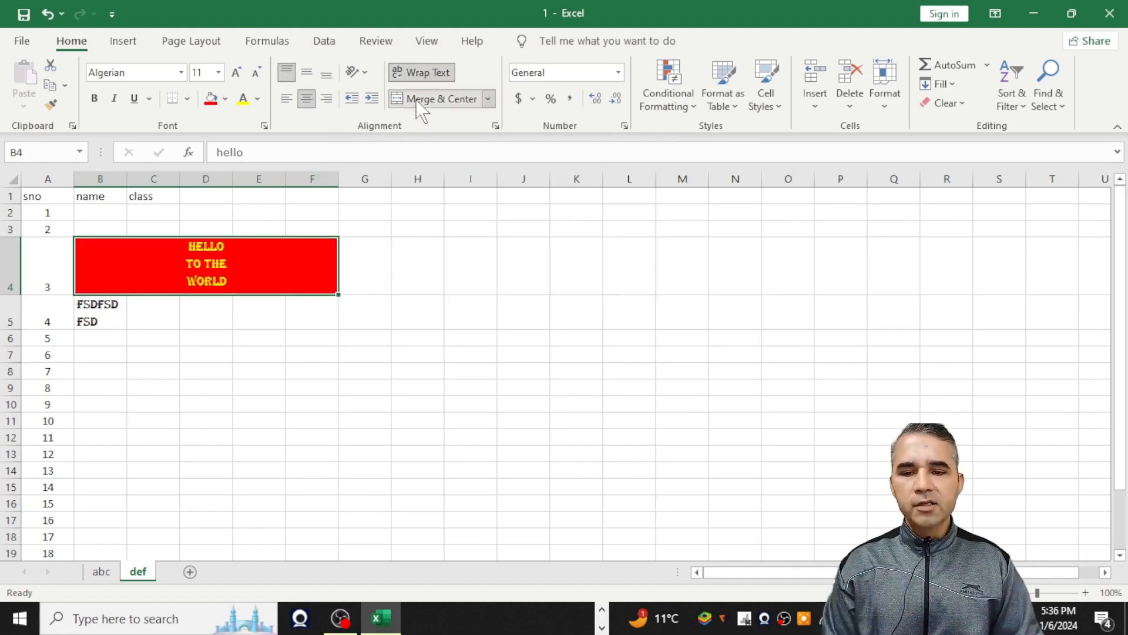
left_click(329, 314)
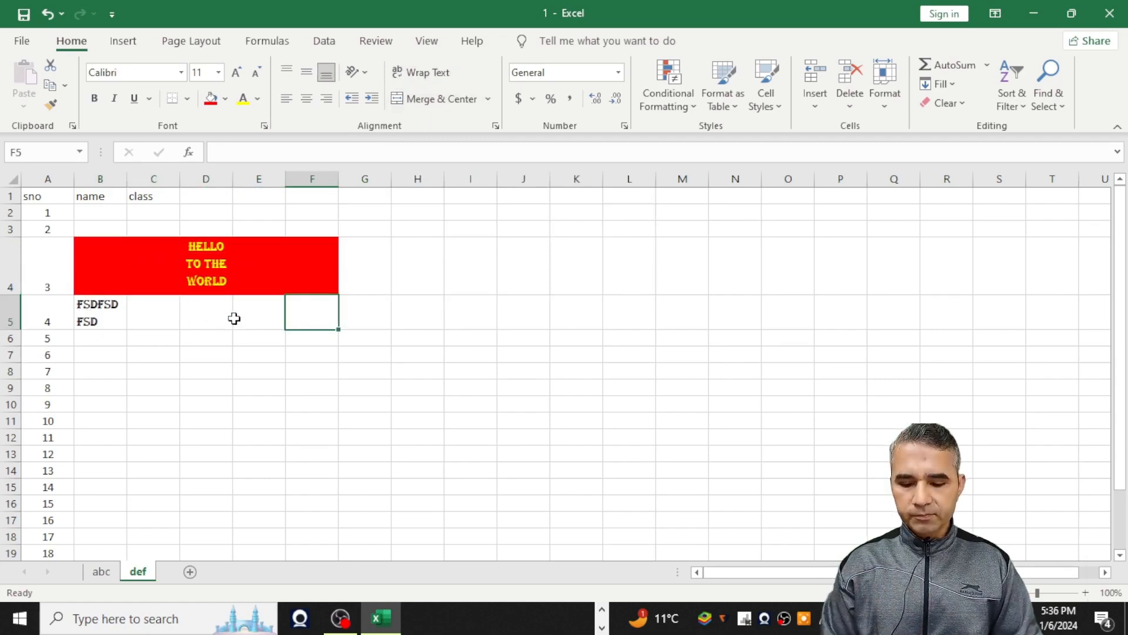
- Undo the merge, the move to F4 and the fill and font color changes, and clear the copy marquee
key("ctrl+z")
key("ctrl+z")
key("ctrl+z")
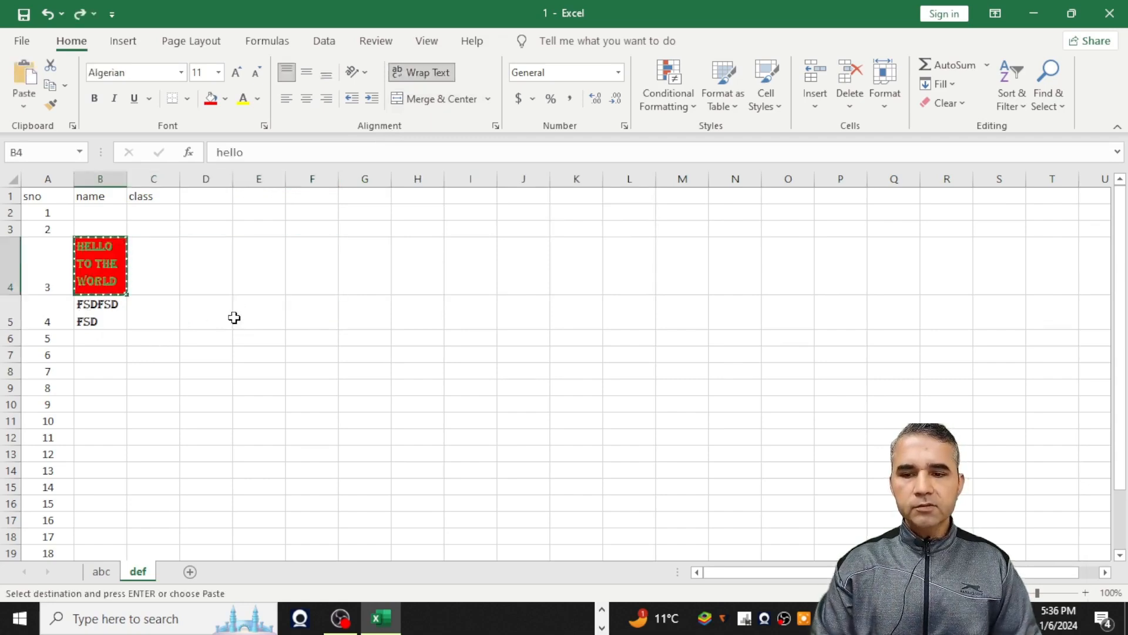
key("ctrl+z")
key("ctrl+z")
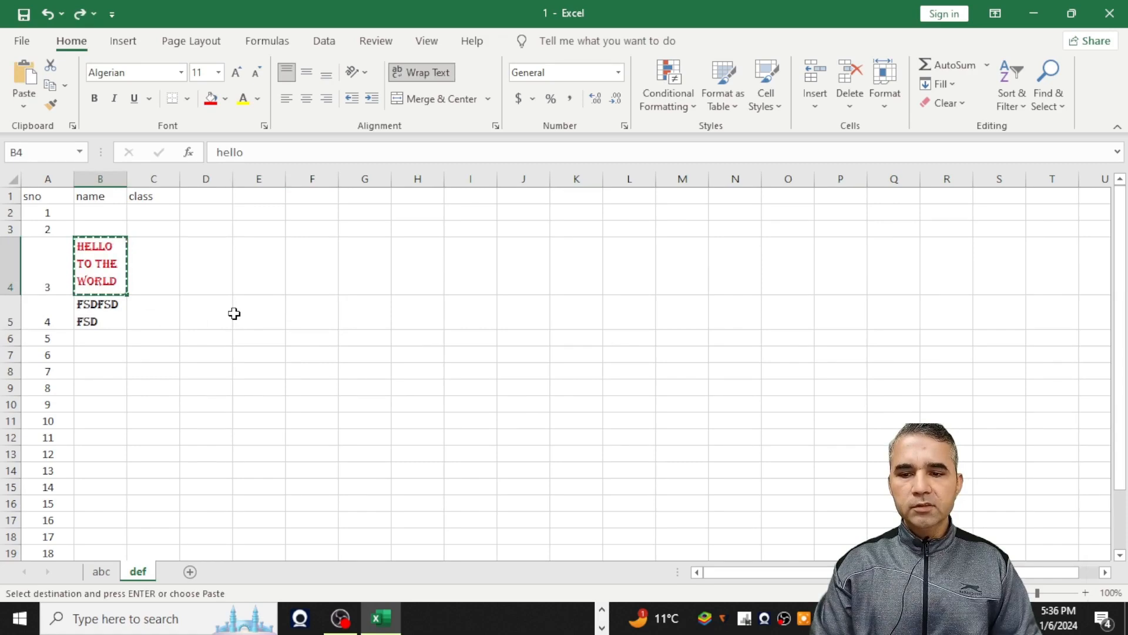
key("ctrl+z")
left_click(235, 314)
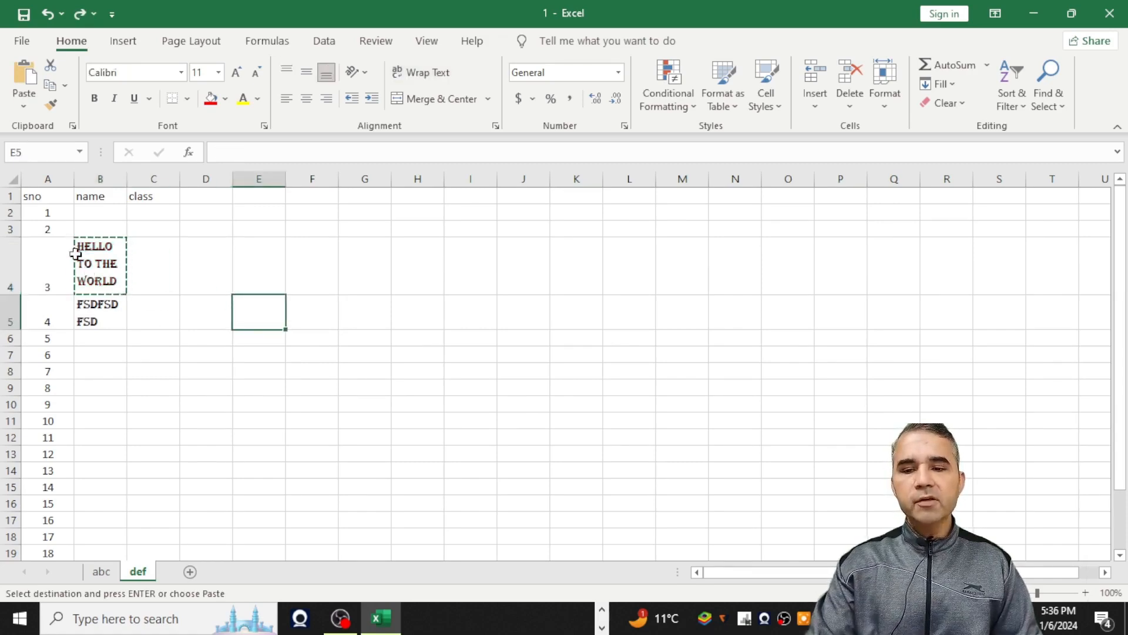
key("Escape")
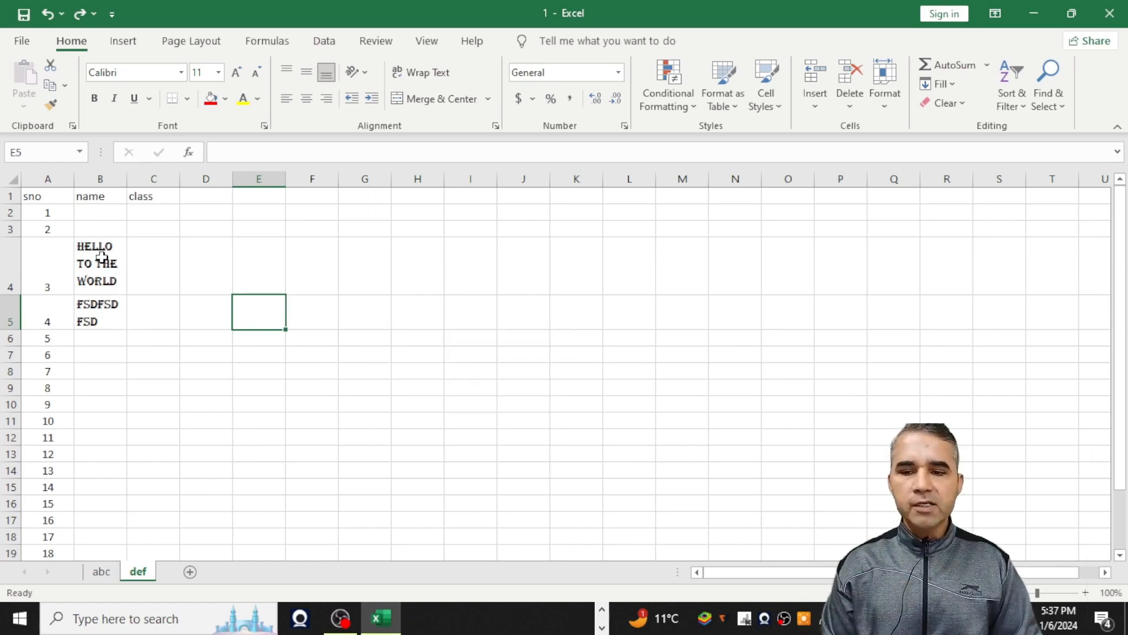
left_click(142, 270)
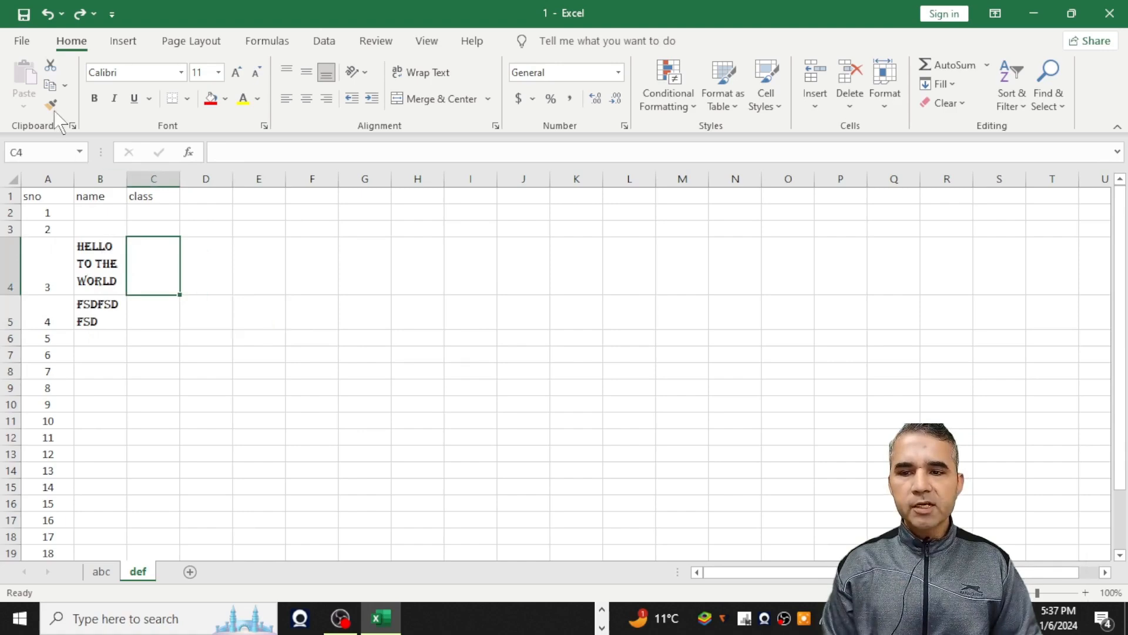
key("ctrl+a")
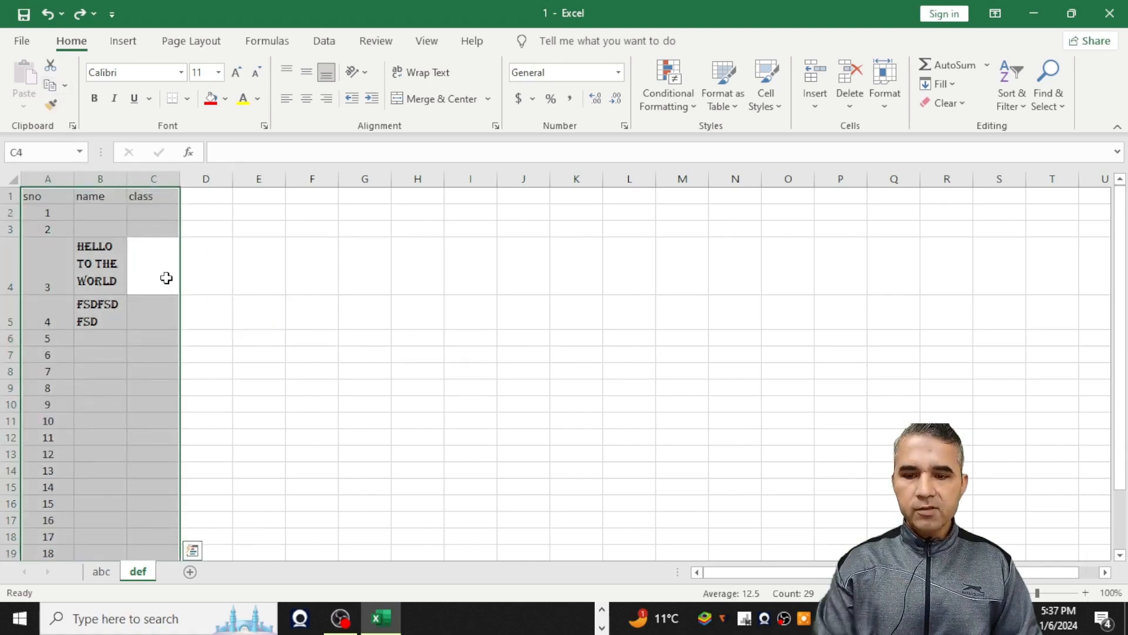
left_click(201, 301)
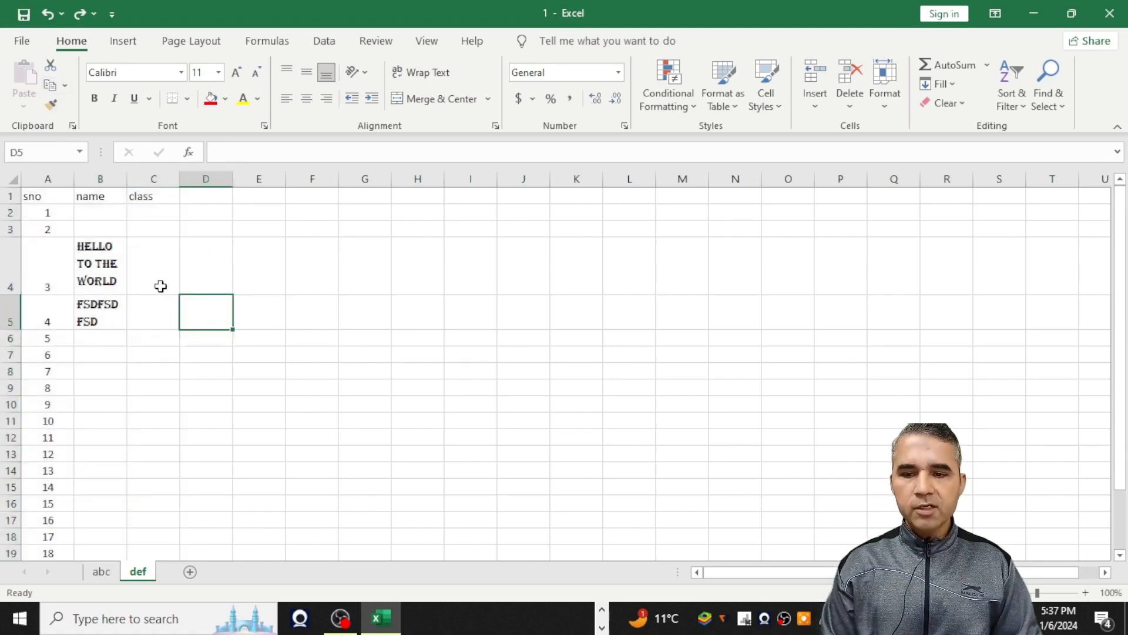
left_click(112, 262)
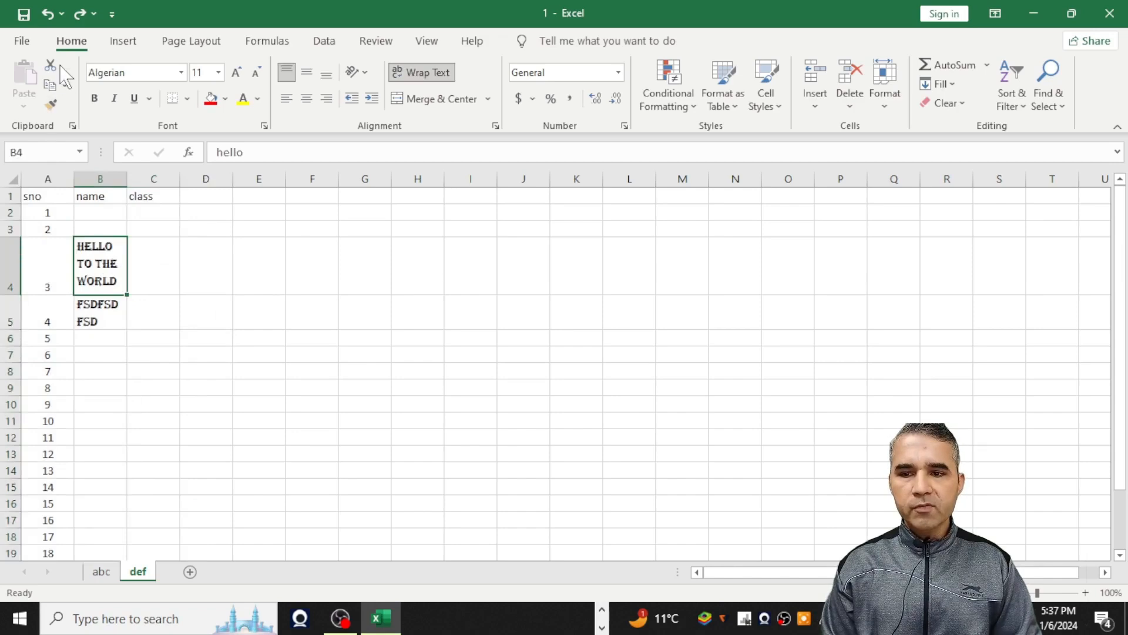
left_click(50, 84)
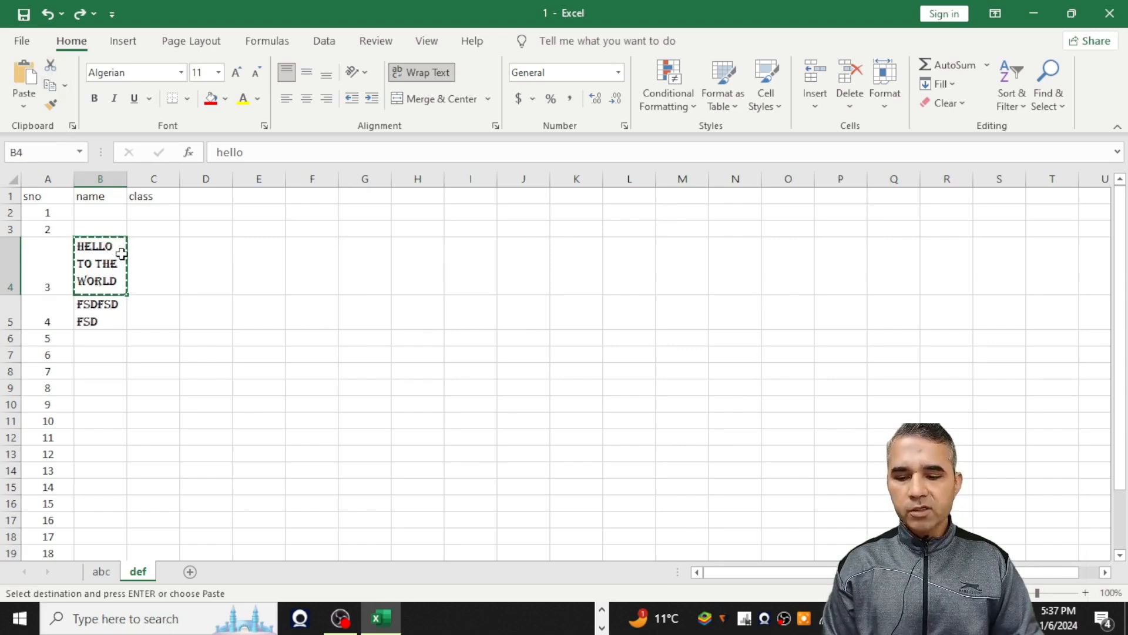
key("Escape")
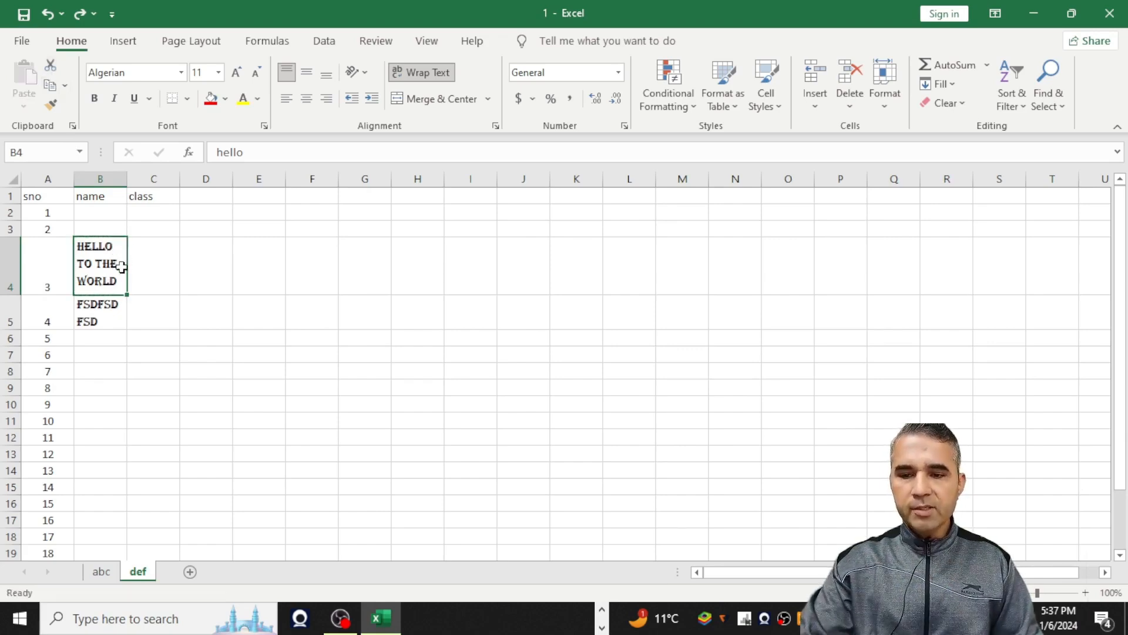
- Merge and center cells B4 and C4, and undo the merge
left_click(183, 339)
left_click_drag(99, 266, 154, 274)
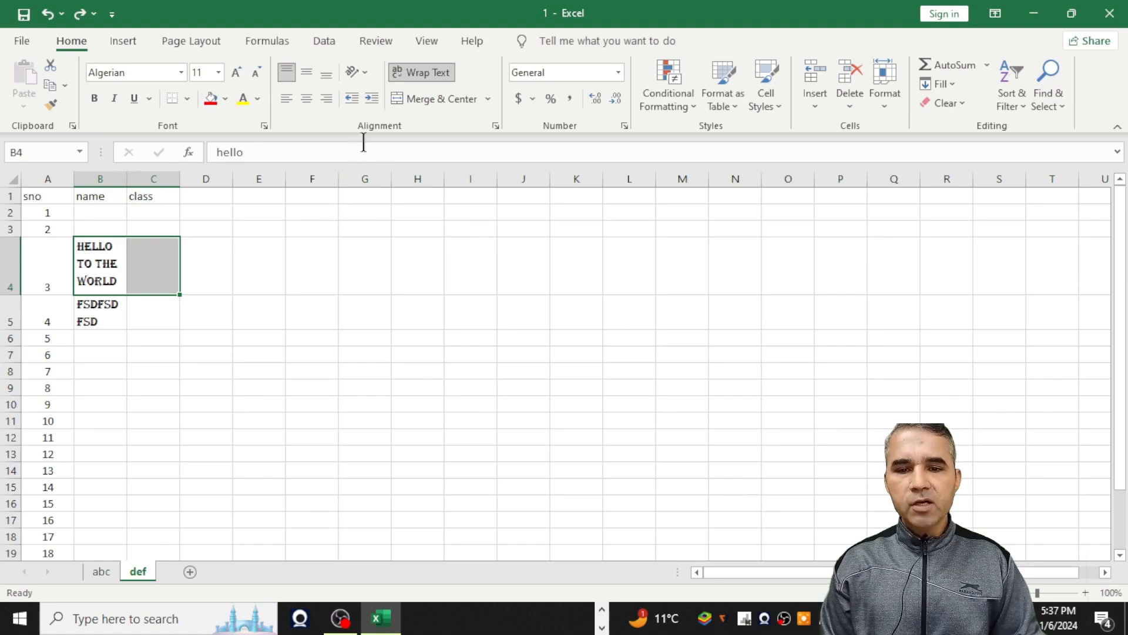
left_click(407, 100)
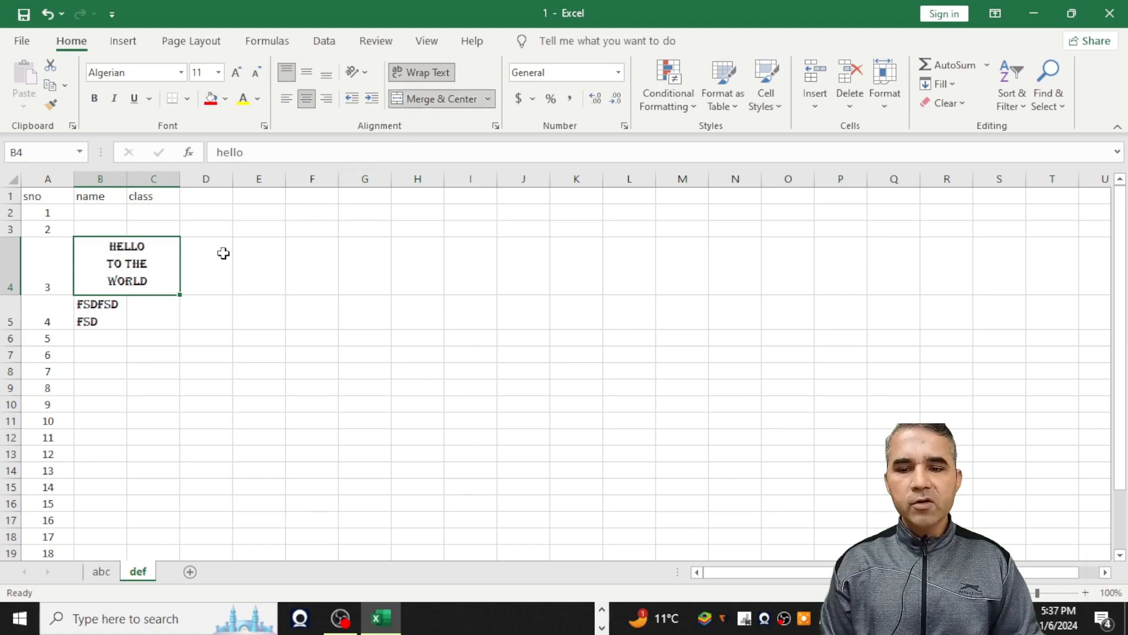
key("ctrl+z")
left_click(178, 325)
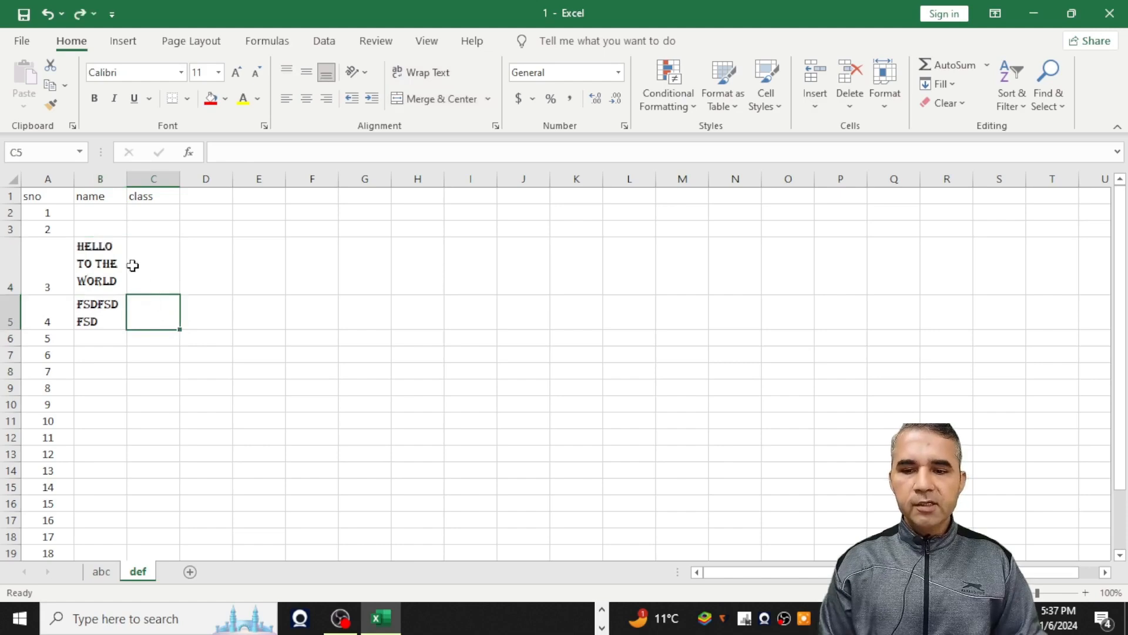
- Merge and center cells B4 and C4 into a single cell
left_click(106, 260)
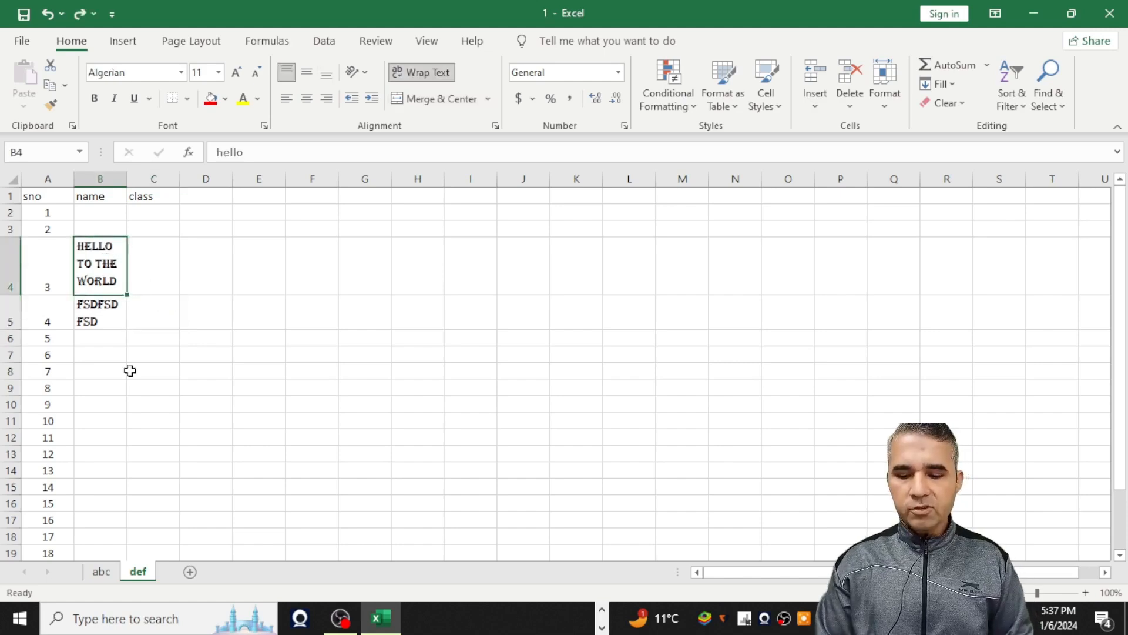
key("shift+Right")
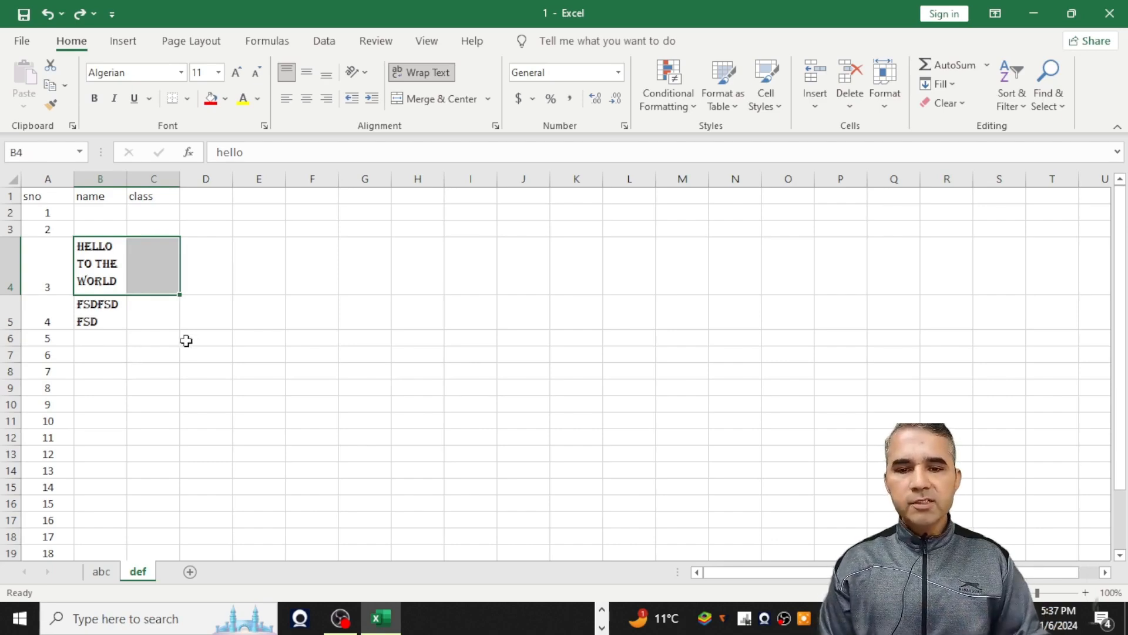
left_click(424, 99)
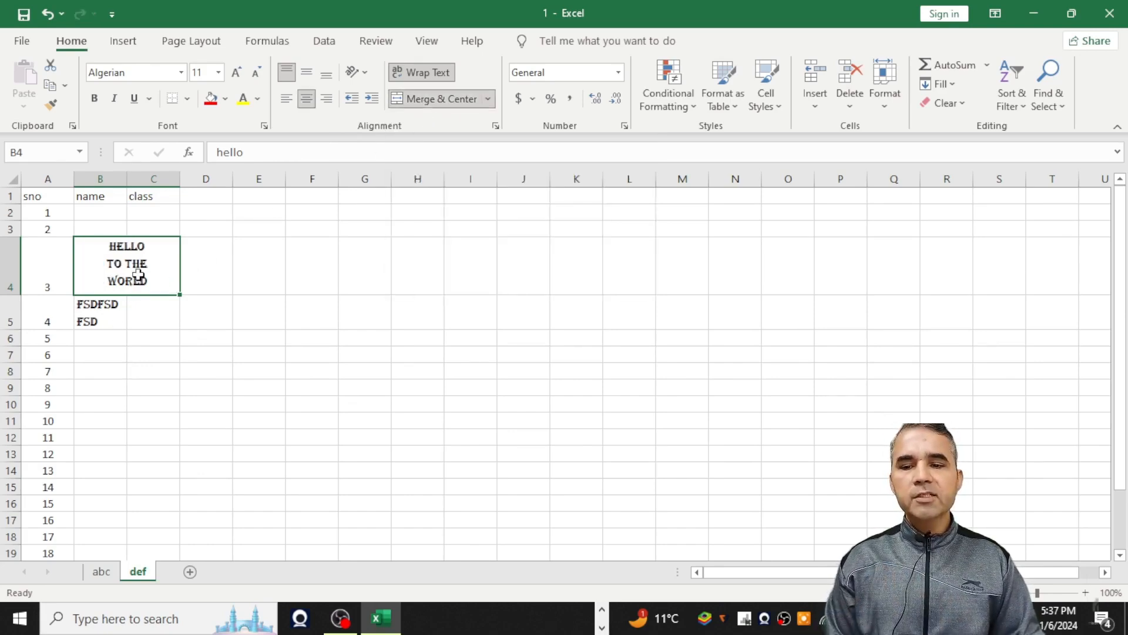
- Unmerge the combined B4:C4 cell back into separate cells
left_click(487, 99)
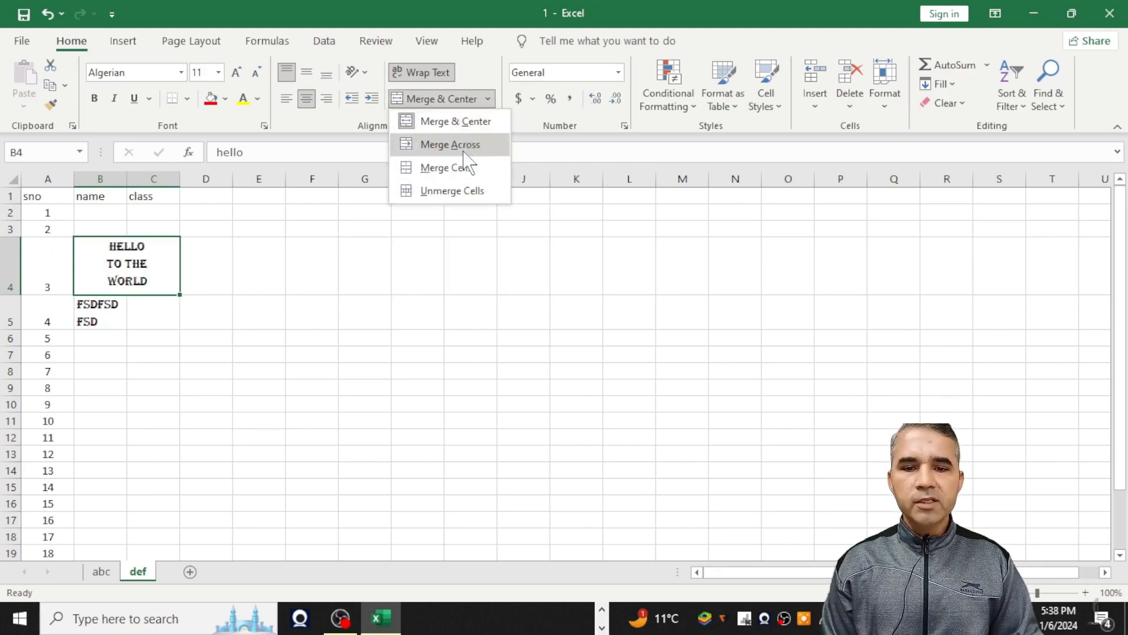
left_click(457, 194)
left_click(273, 306)
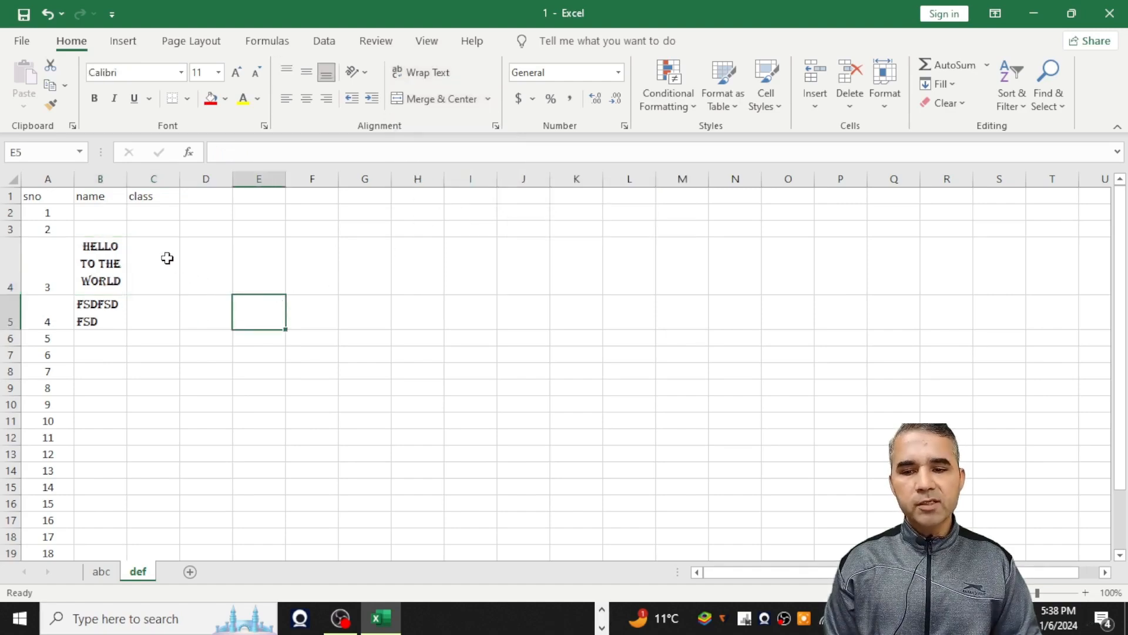
key("ctrl+z")
left_click(168, 312)
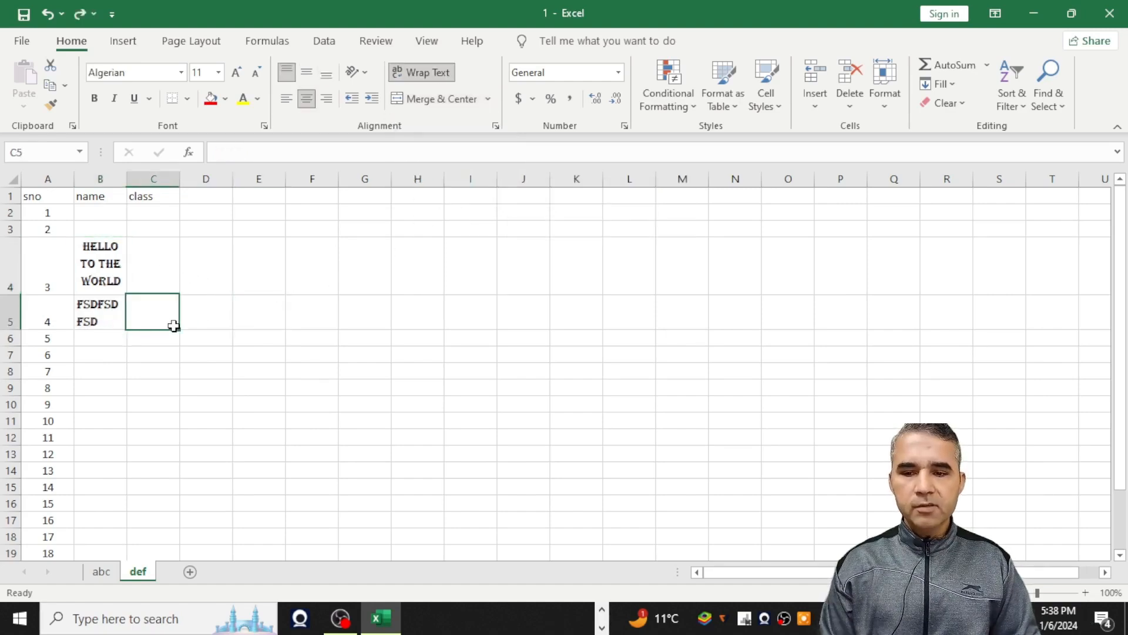
- Merge and center cells B4 and B5 vertically, accepting that only the upper cell's value is kept
left_click(162, 261)
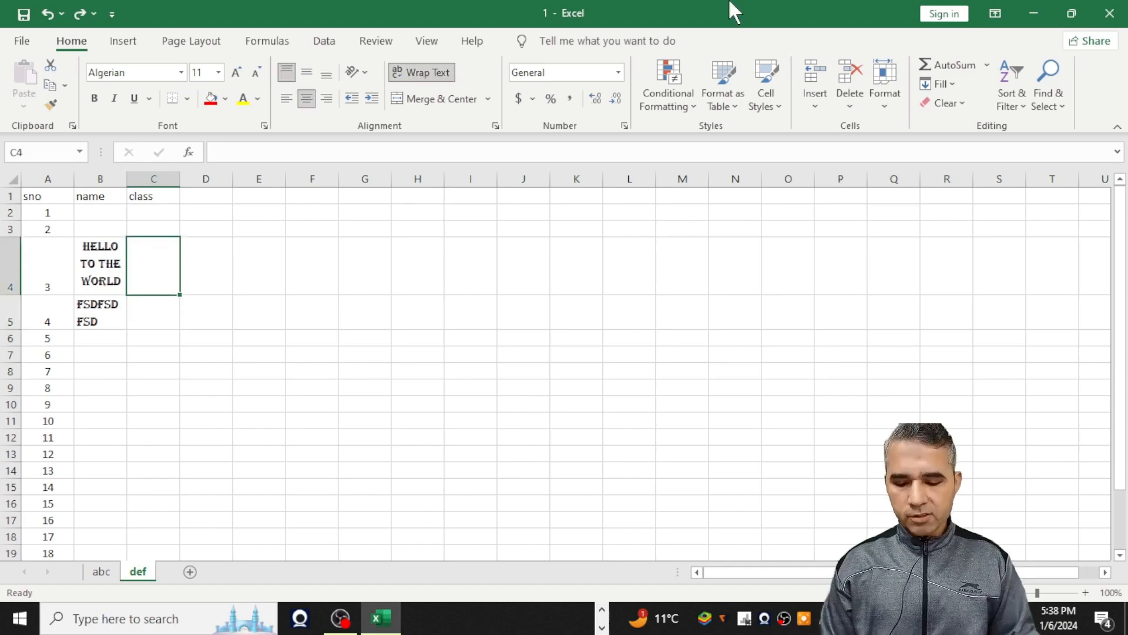
key("shift+Down")
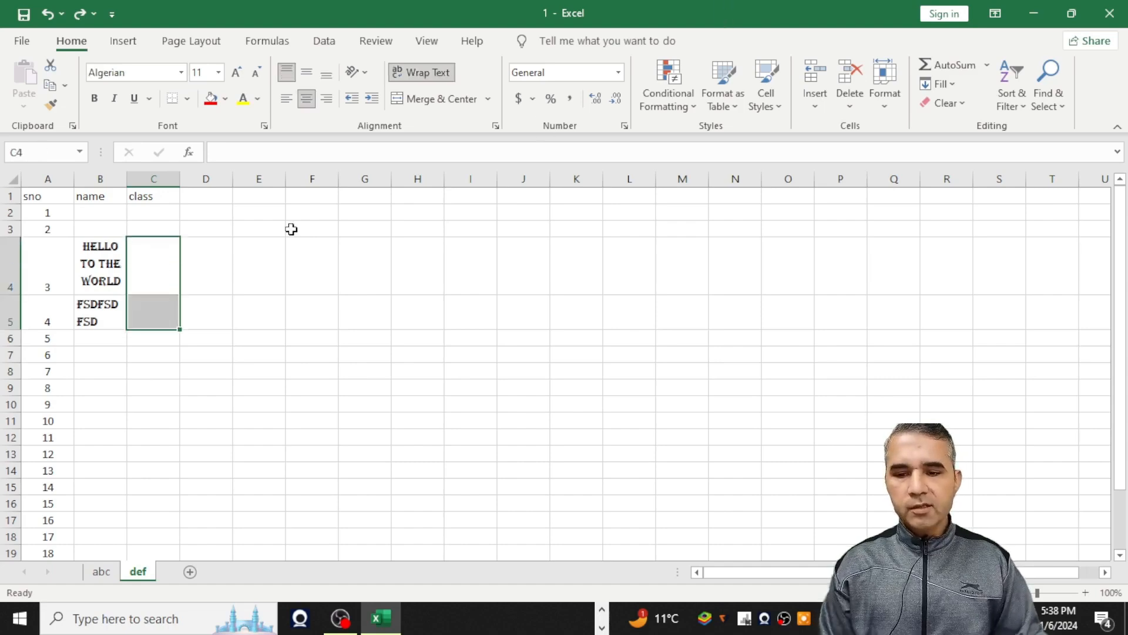
left_click(105, 276)
key("shift+Down")
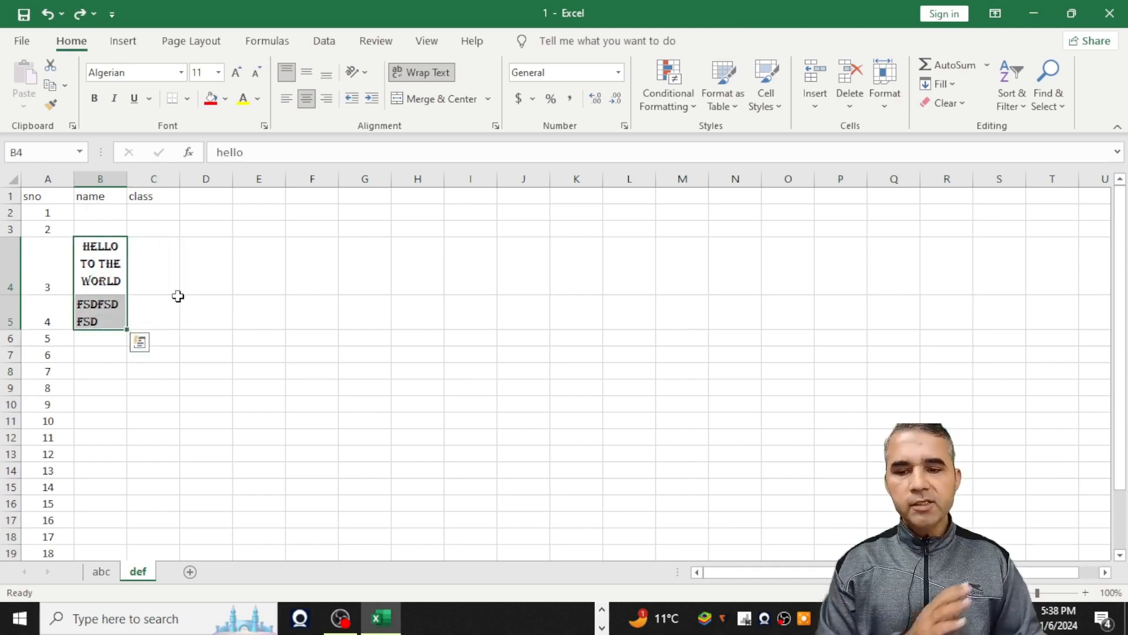
left_click(429, 99)
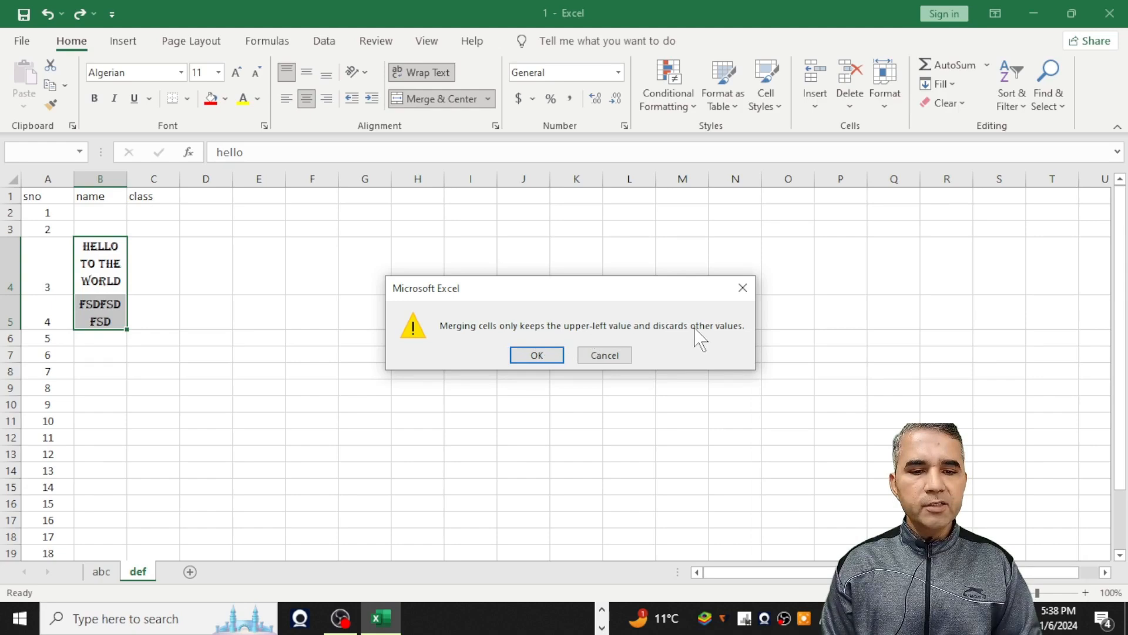
left_click(537, 355)
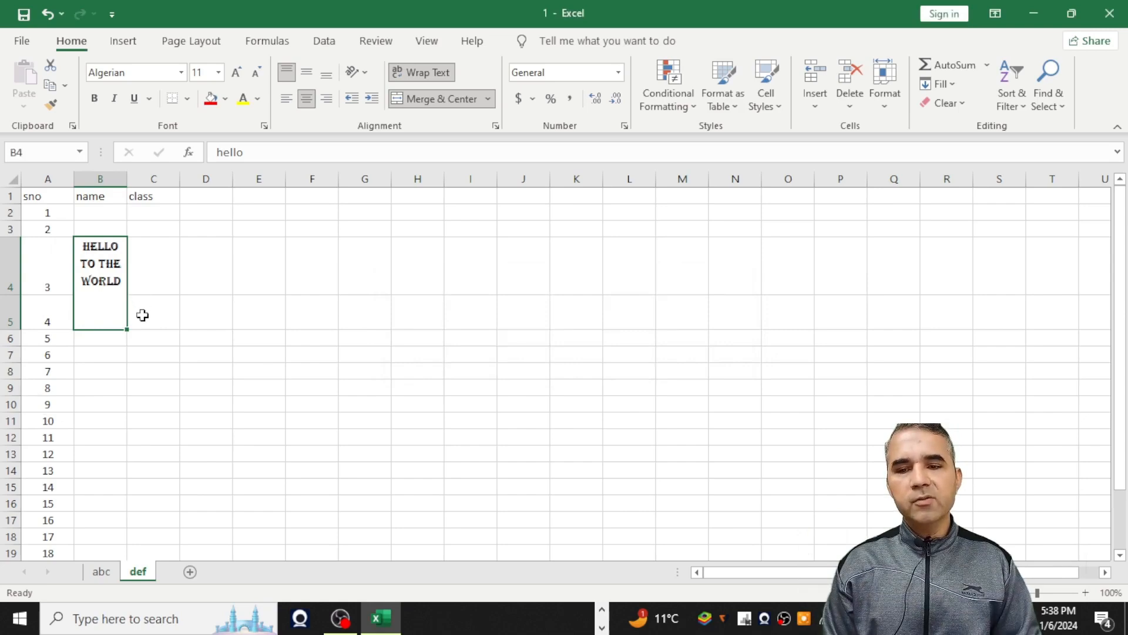